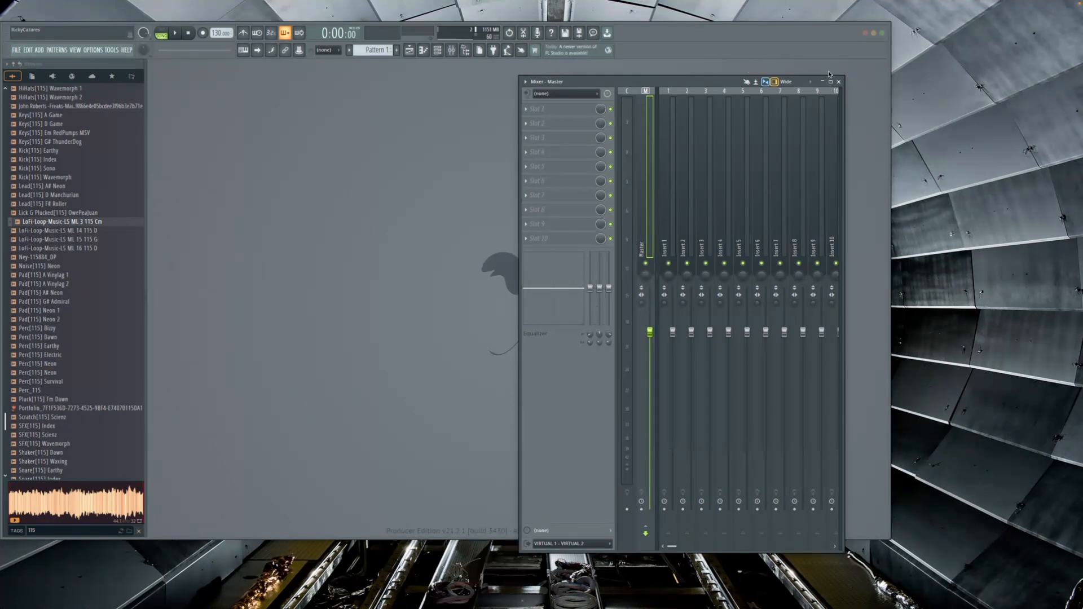
# Close the mixer and open the playlist, placing it near the middle of the workspace.
pyautogui.click(838, 82)
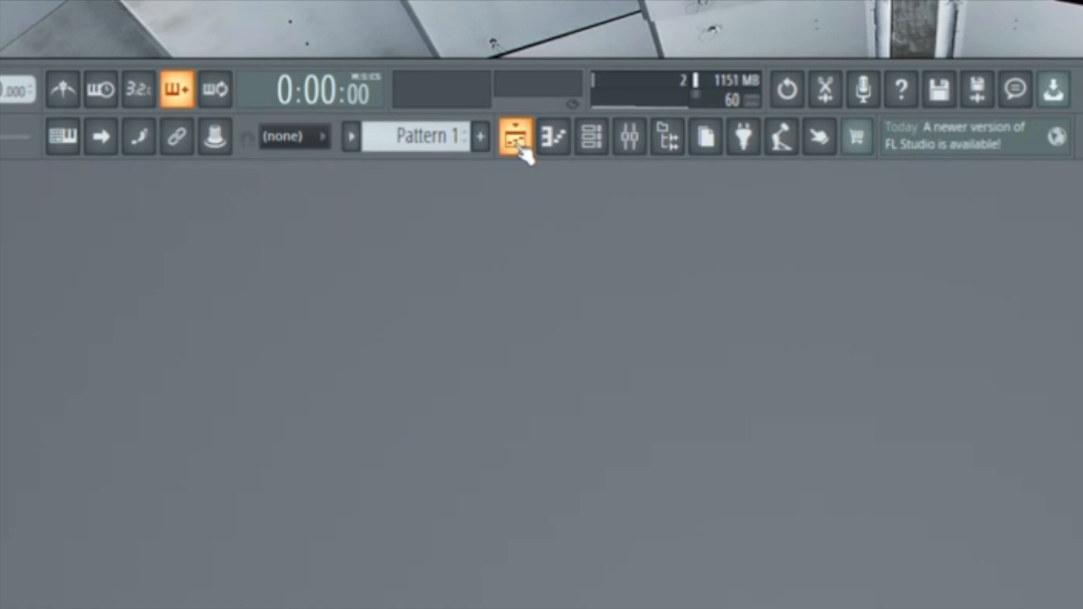
pyautogui.click(516, 140)
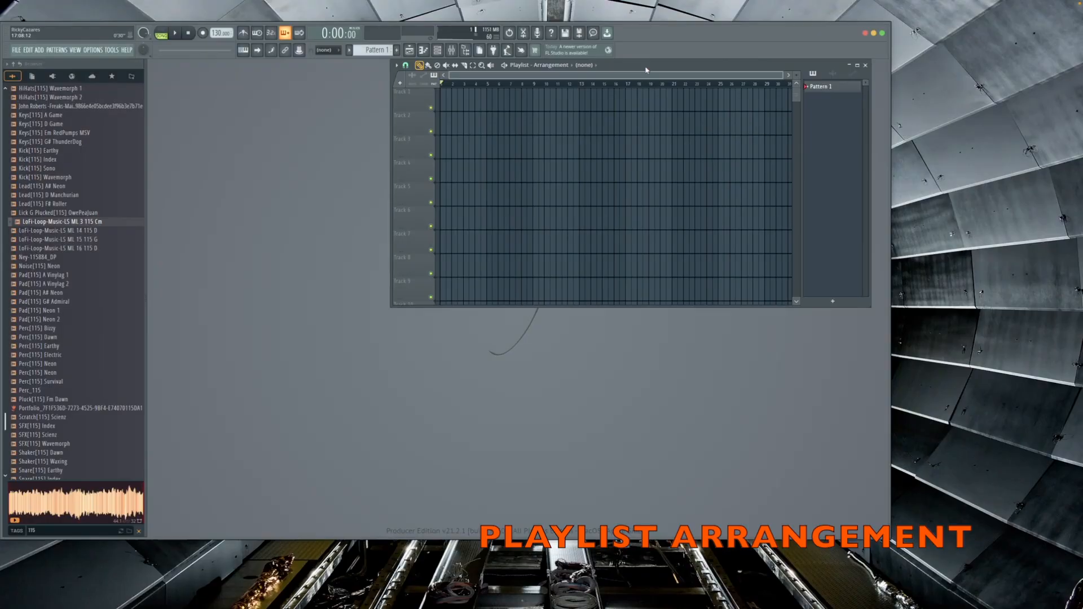
pyautogui.moveTo(647, 70); pyautogui.dragTo(460, 146)
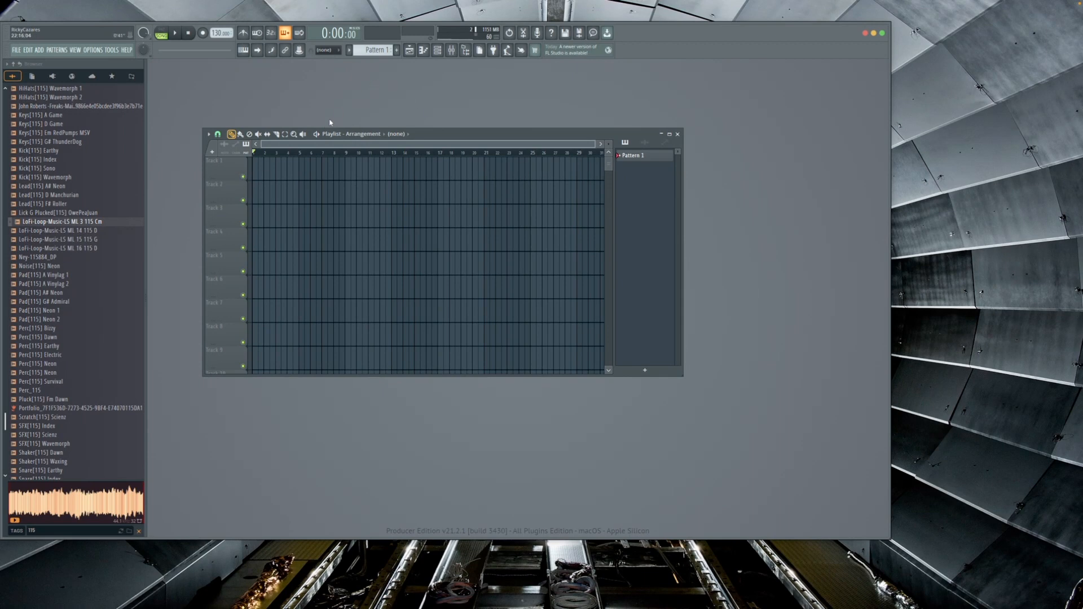
# Place a Pattern 1 clip near bar 3 of Track 1 in the playlist and remove it again.
pyautogui.click(272, 172)
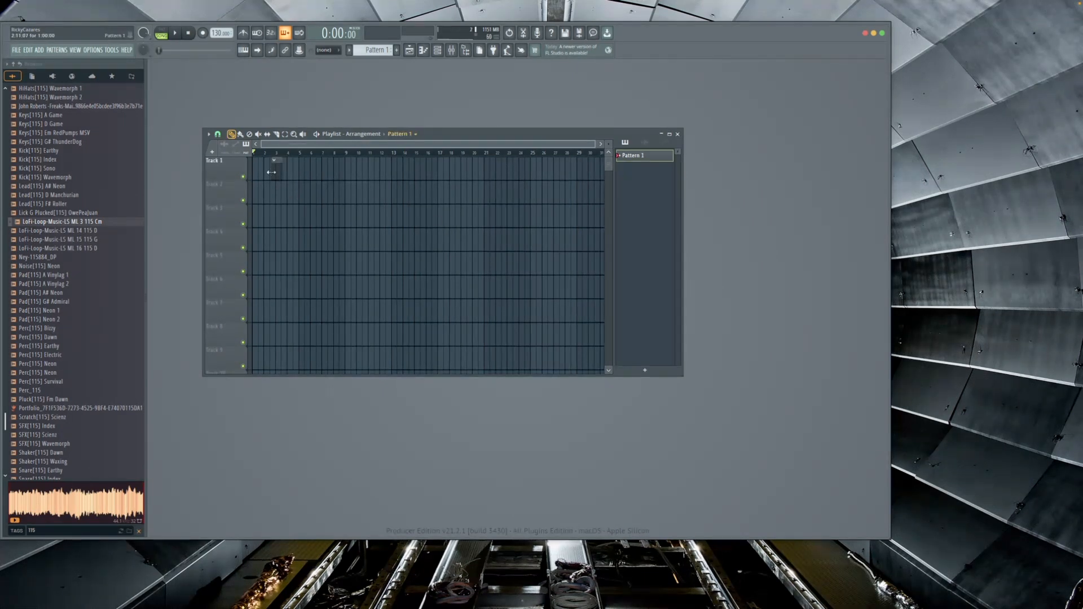
pyautogui.moveTo(275, 170); pyautogui.dragTo(258, 171)
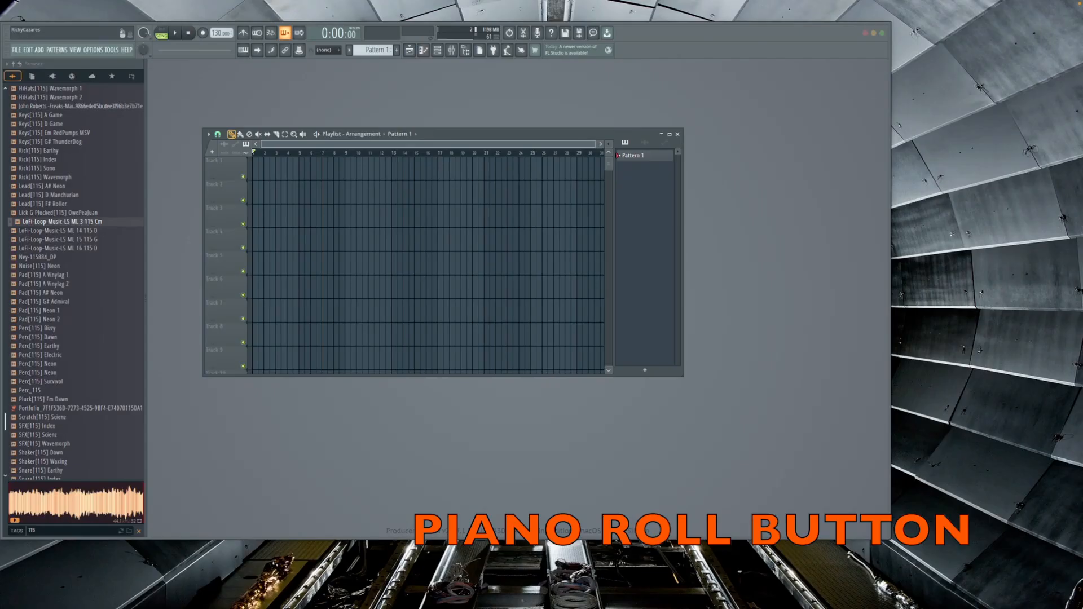
# View the 808 Kick piano roll in an enlarged window, audition a key, and close it.
pyautogui.click(285, 33)
pyautogui.moveTo(367, 414); pyautogui.dragTo(530, 410)
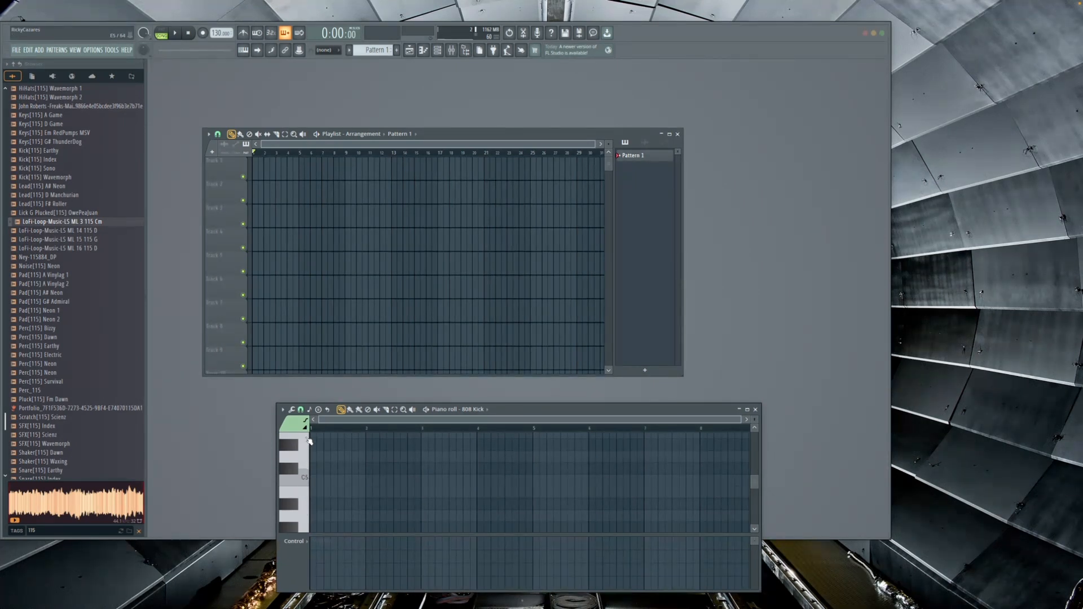
pyautogui.moveTo(500, 403); pyautogui.dragTo(501, 209)
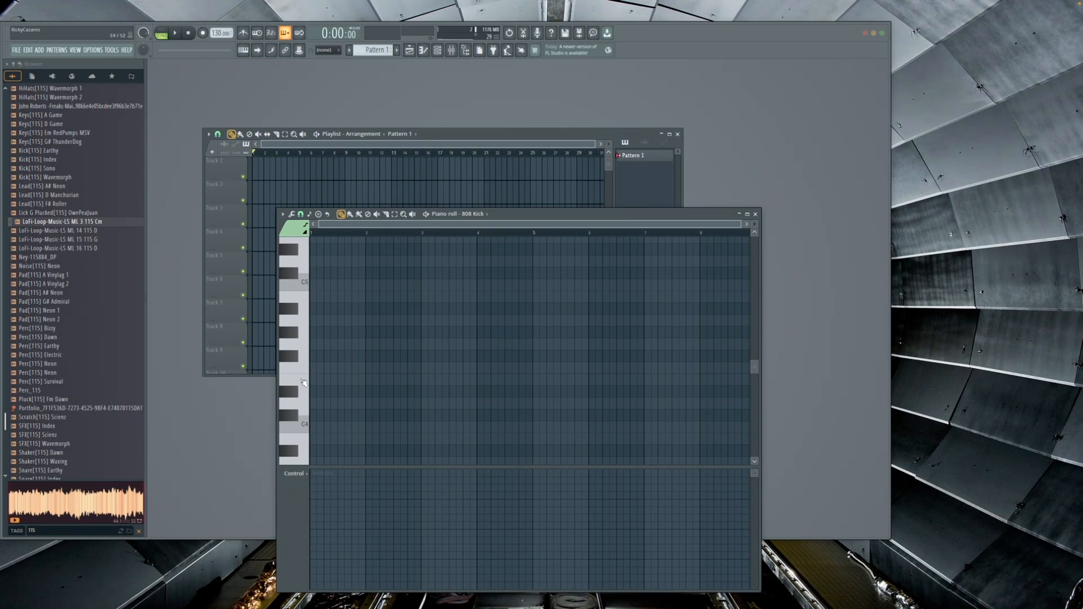
pyautogui.click(305, 328)
pyautogui.click(756, 214)
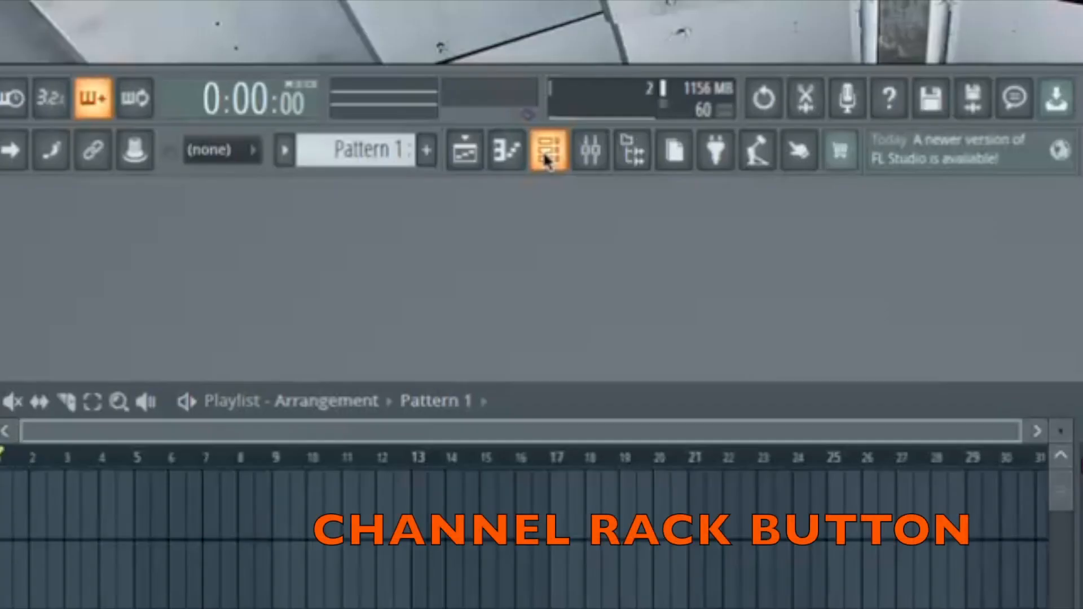
# Open the channel rack and view the sampler settings of the 808 Clap, HiHat, Snare and Kick channels.
pyautogui.click(545, 158)
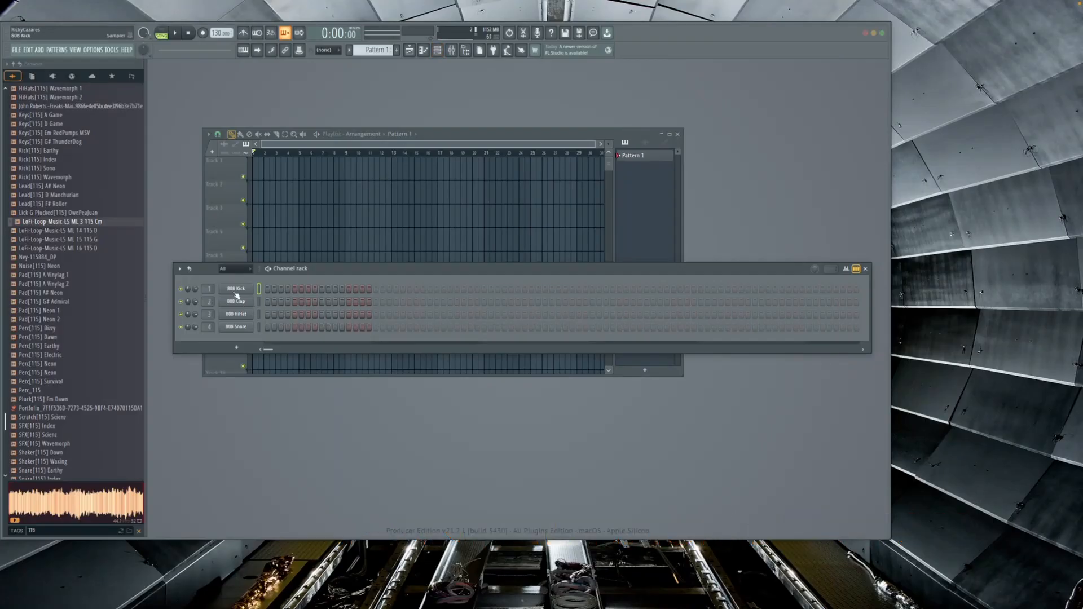
pyautogui.click(248, 373)
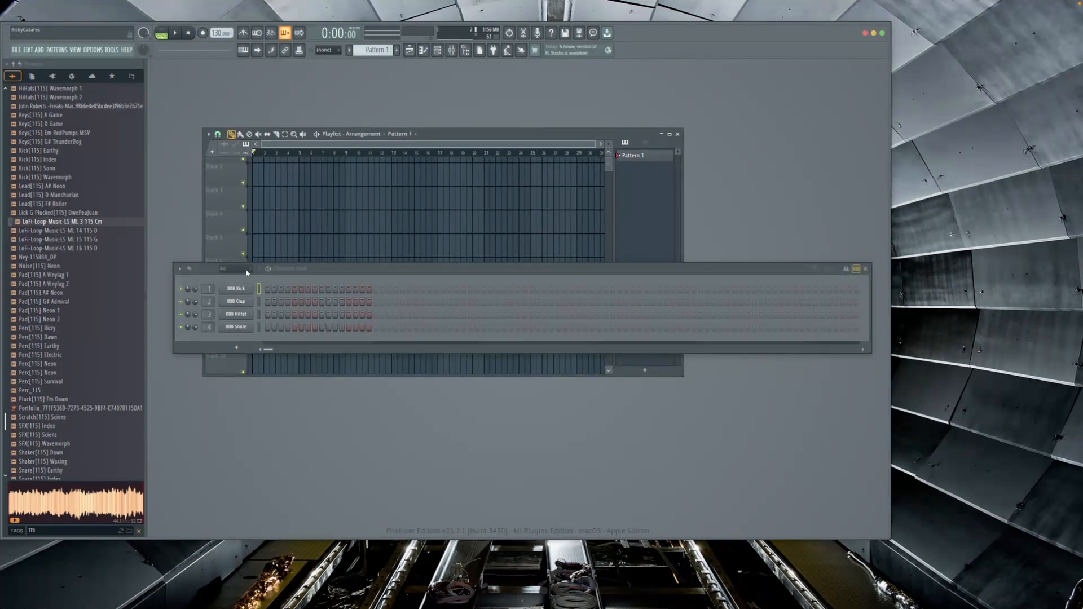
pyautogui.click(240, 302)
pyautogui.click(244, 314)
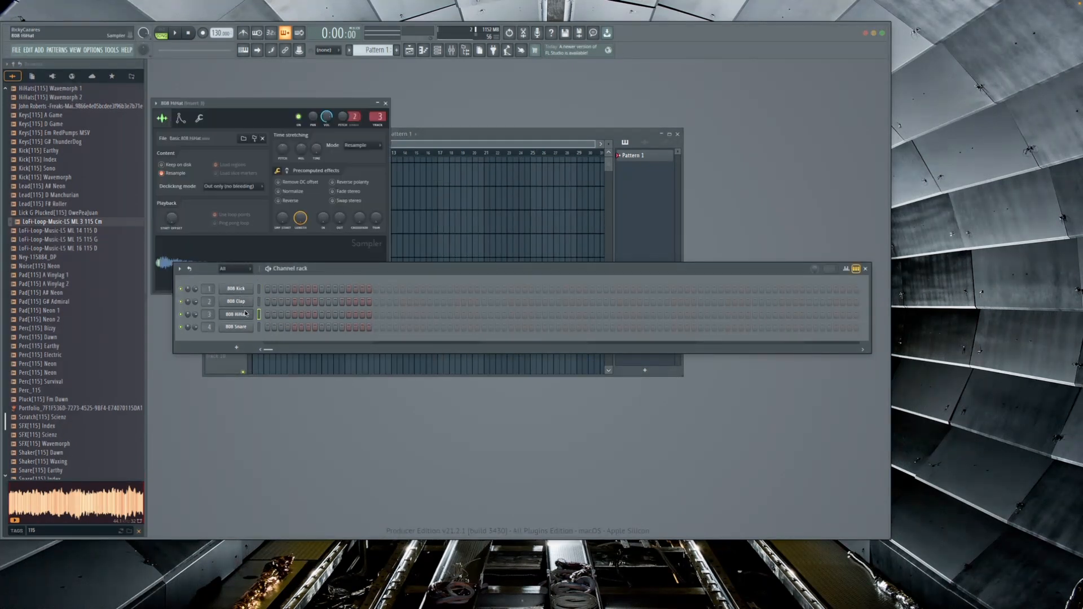
pyautogui.click(245, 328)
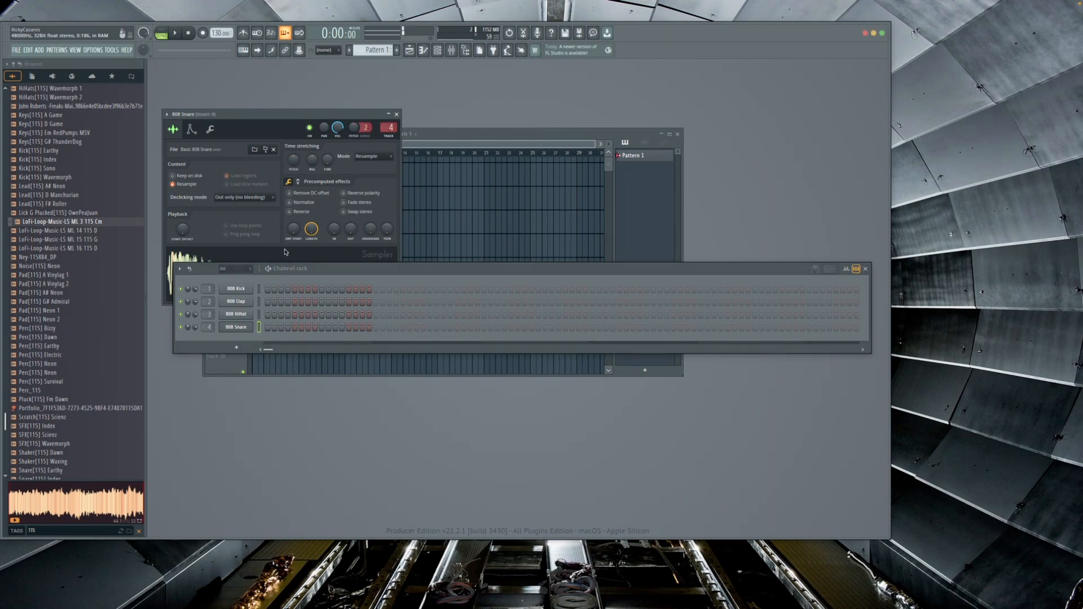
pyautogui.click(252, 288)
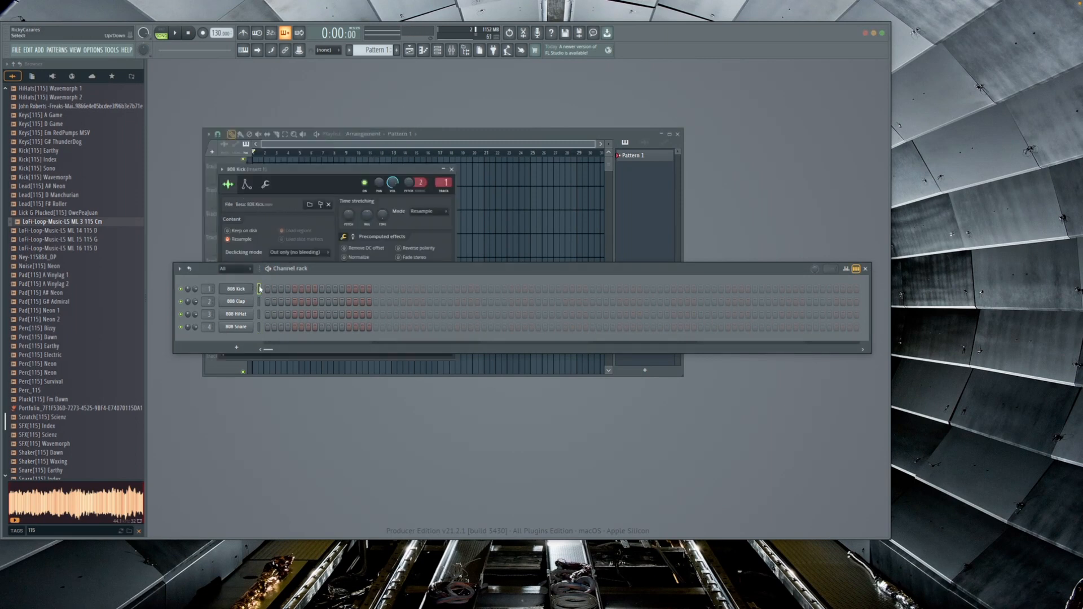
pyautogui.click(451, 169)
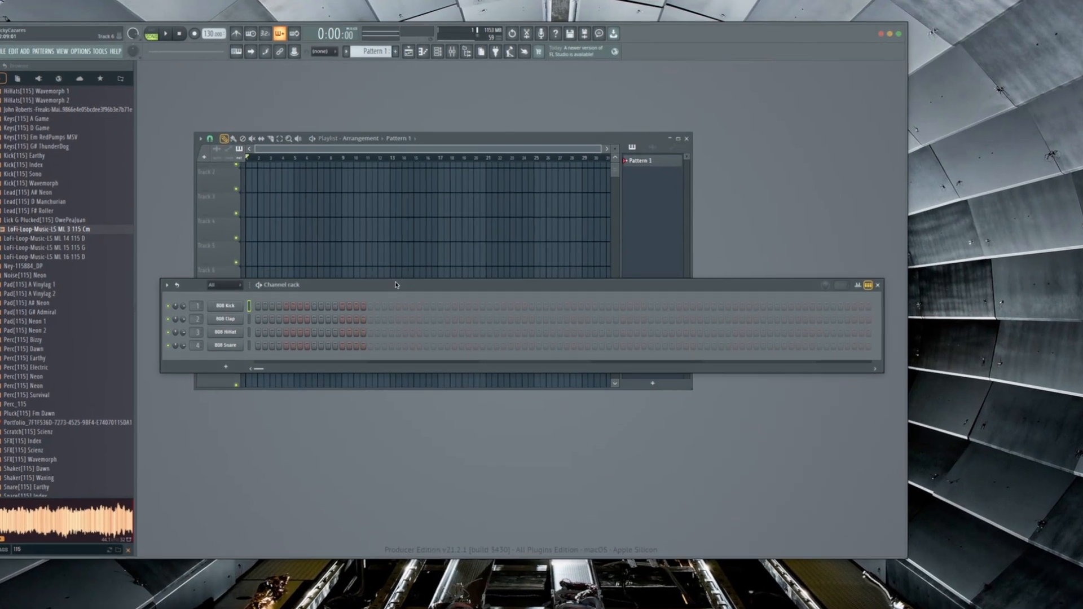
# Move the channel rack below the playlist and open the mixer, placing it over the main window's right edge.
pyautogui.moveTo(397, 268); pyautogui.dragTo(396, 415)
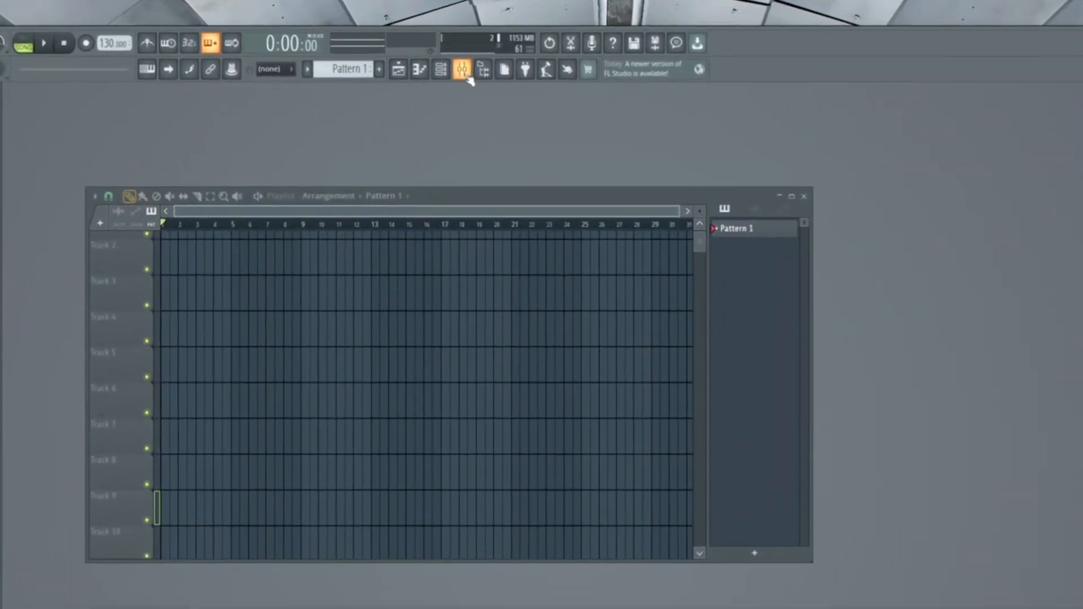
pyautogui.click(454, 55)
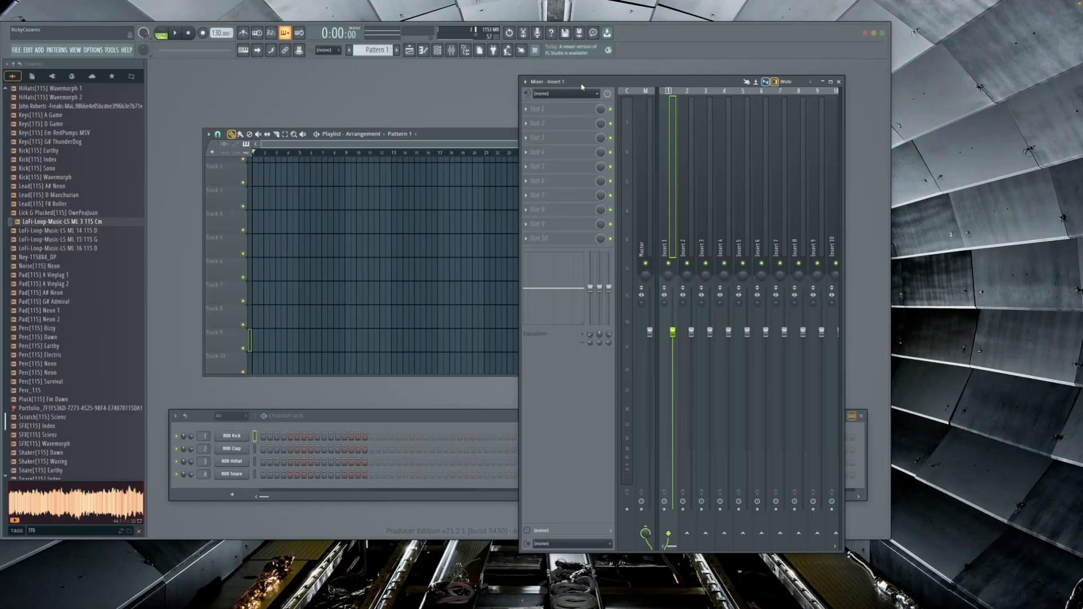
pyautogui.moveTo(582, 85); pyautogui.dragTo(879, 41)
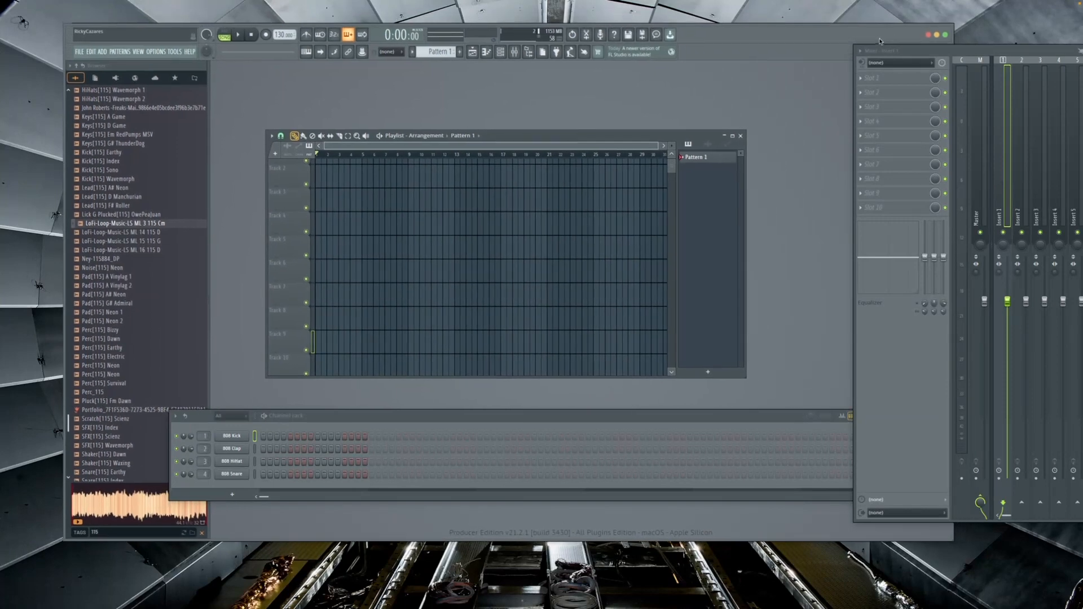
# Check in the mixer's options whether the window is set to Detached.
pyautogui.click(861, 50)
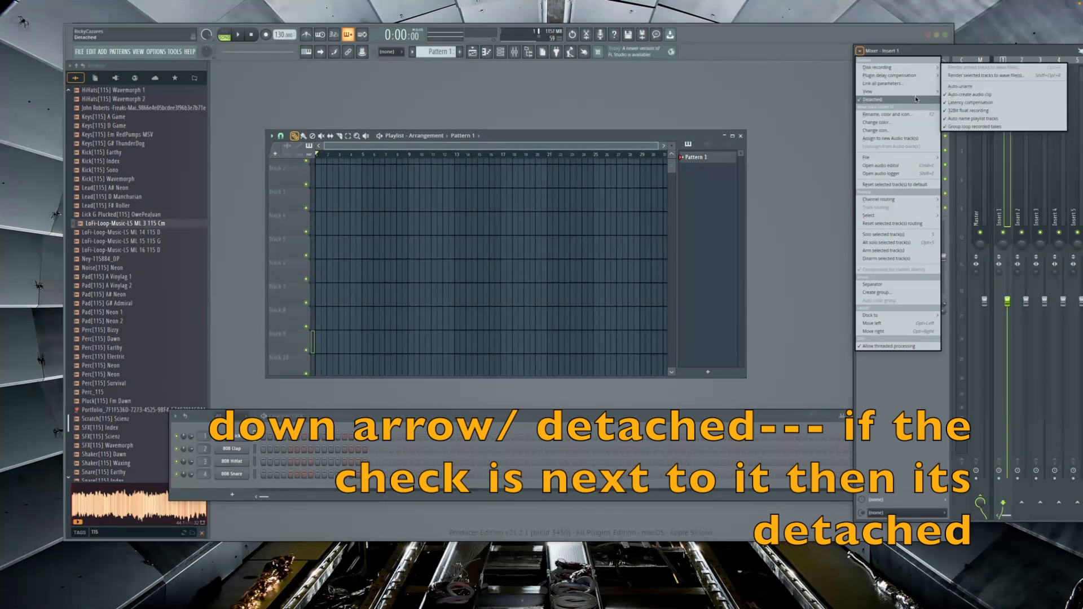
pyautogui.click(949, 57)
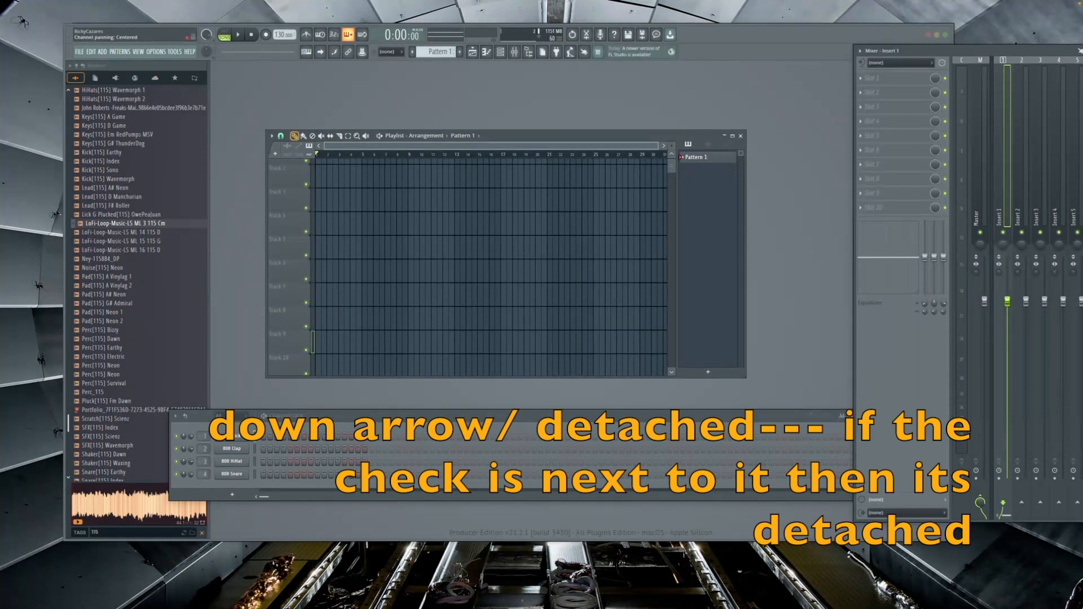
# Rearrange the main window and mixer further left, and raise the channel rack over the playlist's lower edge.
pyautogui.moveTo(704, 30); pyautogui.dragTo(649, 24)
pyautogui.moveTo(953, 56); pyautogui.dragTo(900, 63)
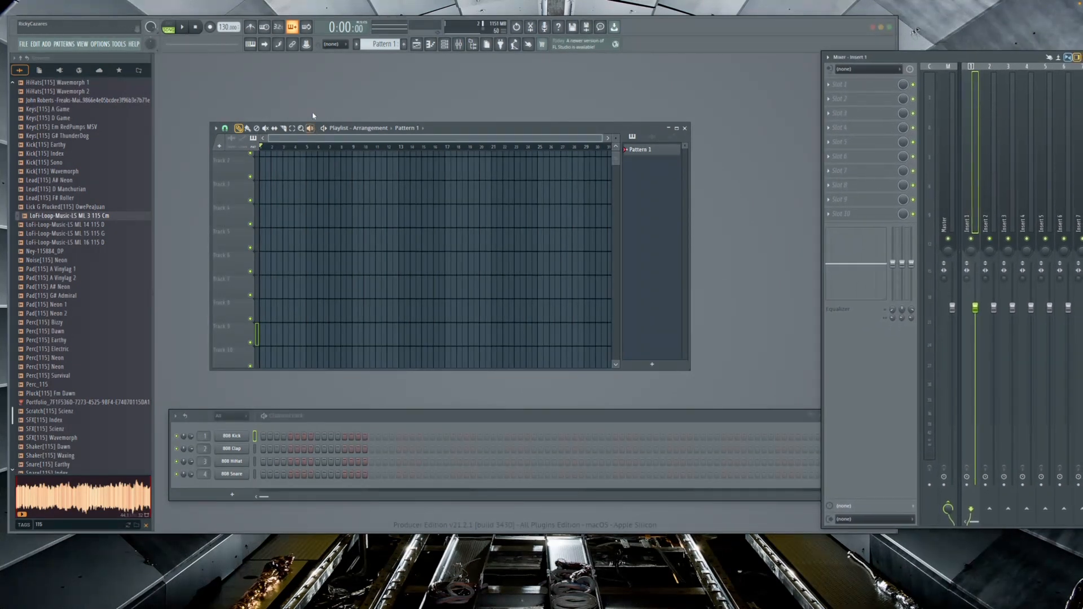
pyautogui.moveTo(315, 415); pyautogui.dragTo(336, 342)
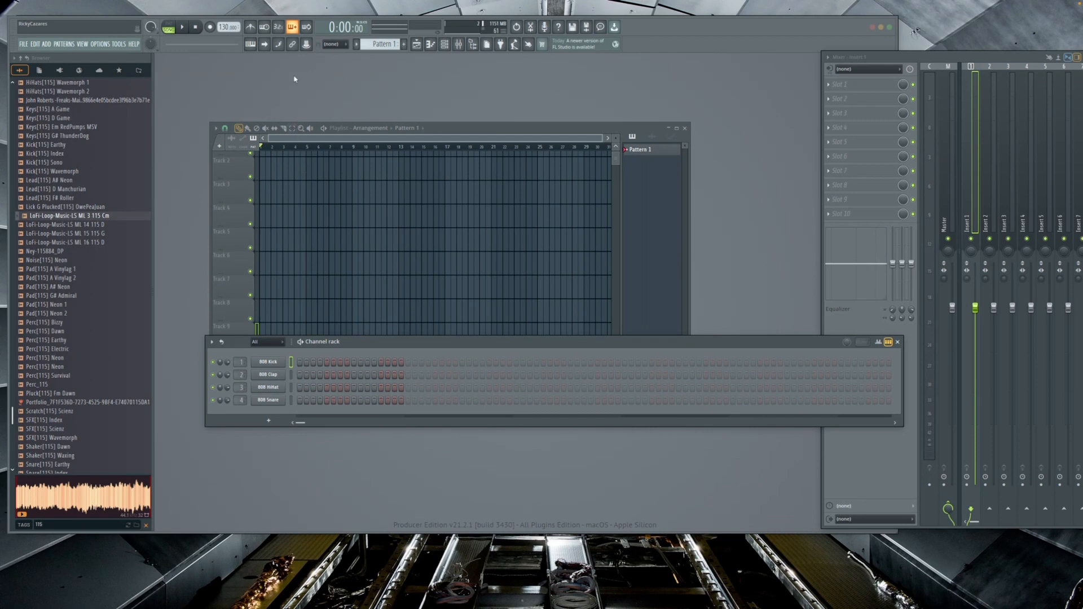
# Turn on the metronome and set the project tempo to 115 BPM.
pyautogui.click(250, 27)
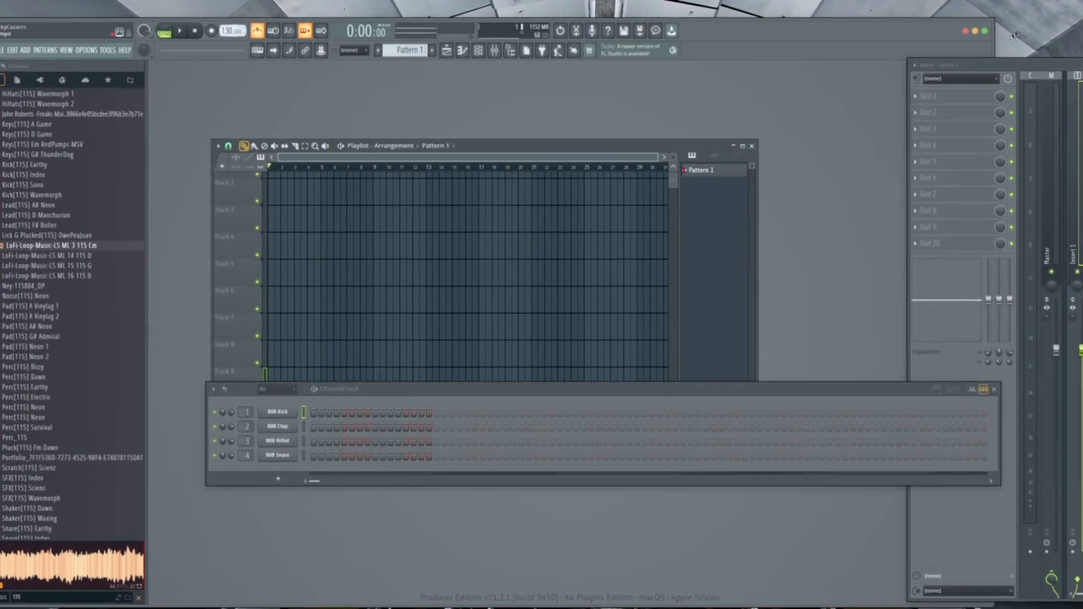
pyautogui.moveTo(229, 27); pyautogui.dragTo(241, 40)
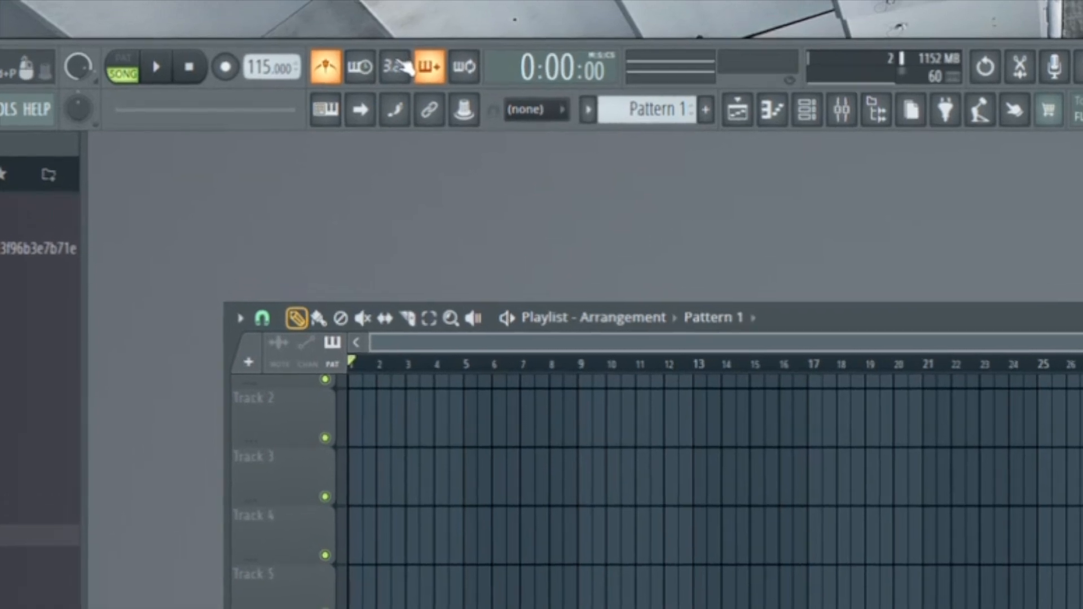
# Switch the countdown before recording on and back off.
pyautogui.click(398, 66)
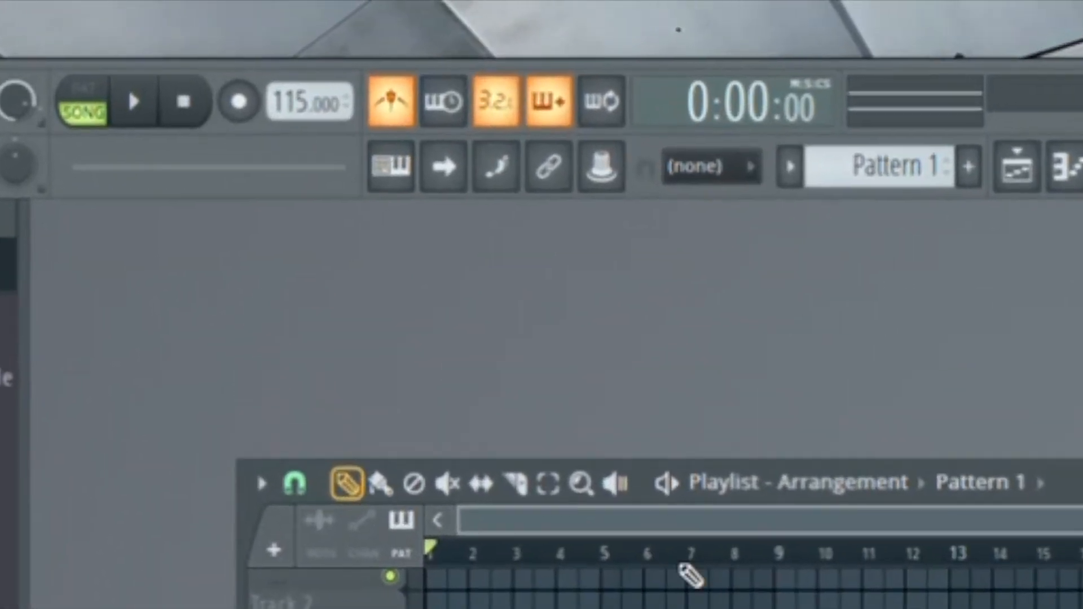
pyautogui.click(496, 103)
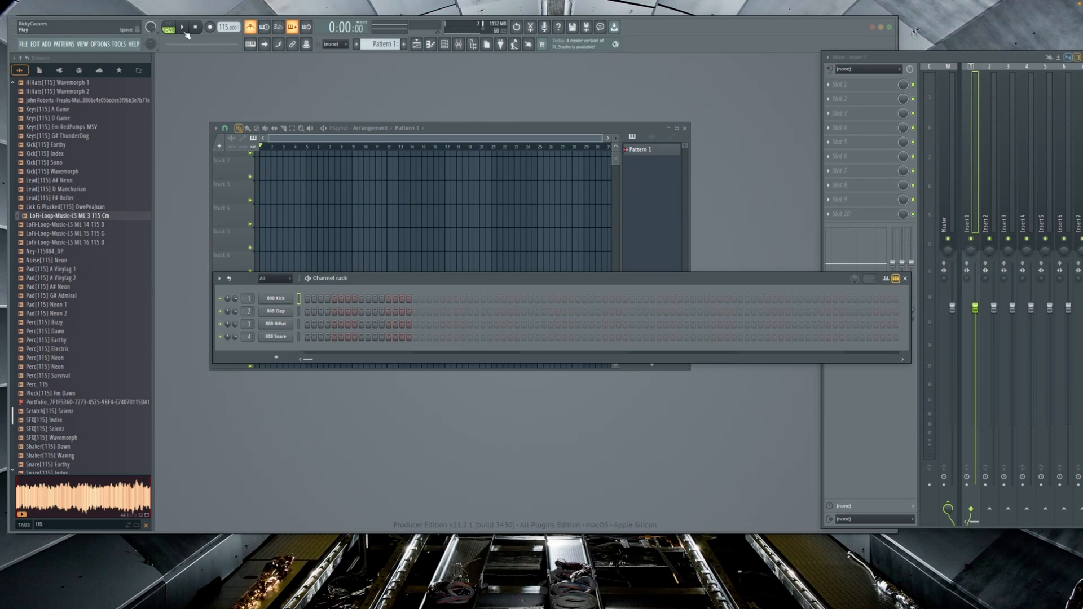
# Play the empty song to hear the metronome and stop playback.
pyautogui.press('space')
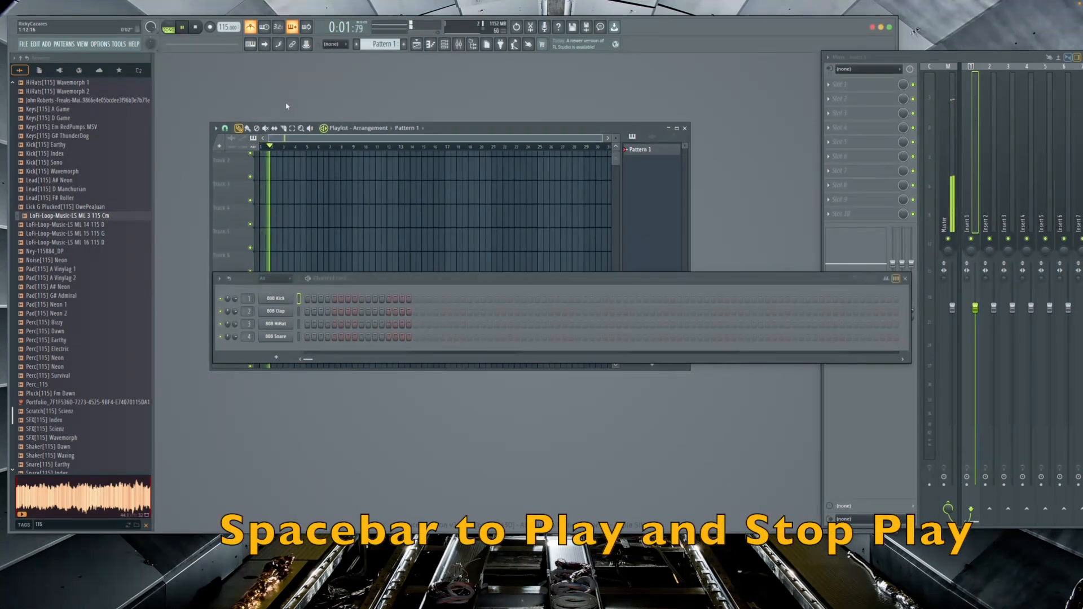
pyautogui.click(198, 28)
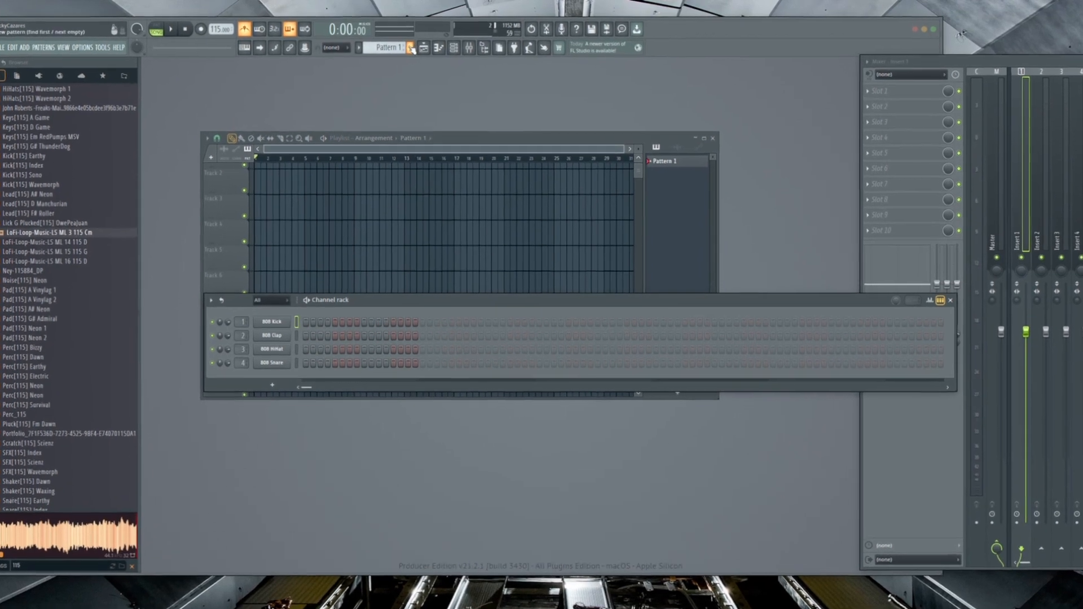
# Rename Pattern 1 as "kick".
pyautogui.click(401, 43)
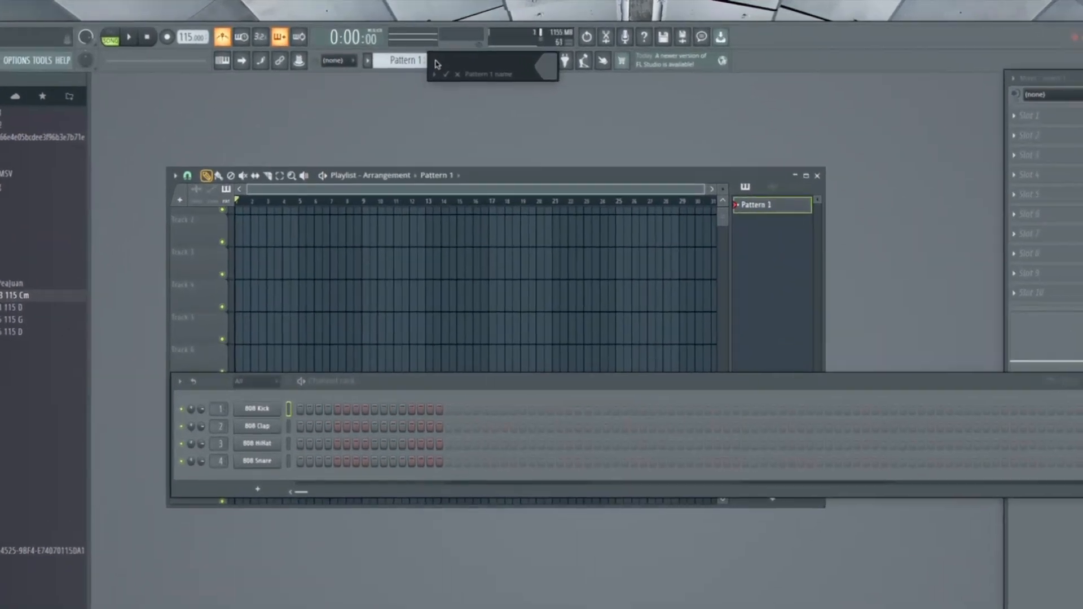
pyautogui.write('kick')
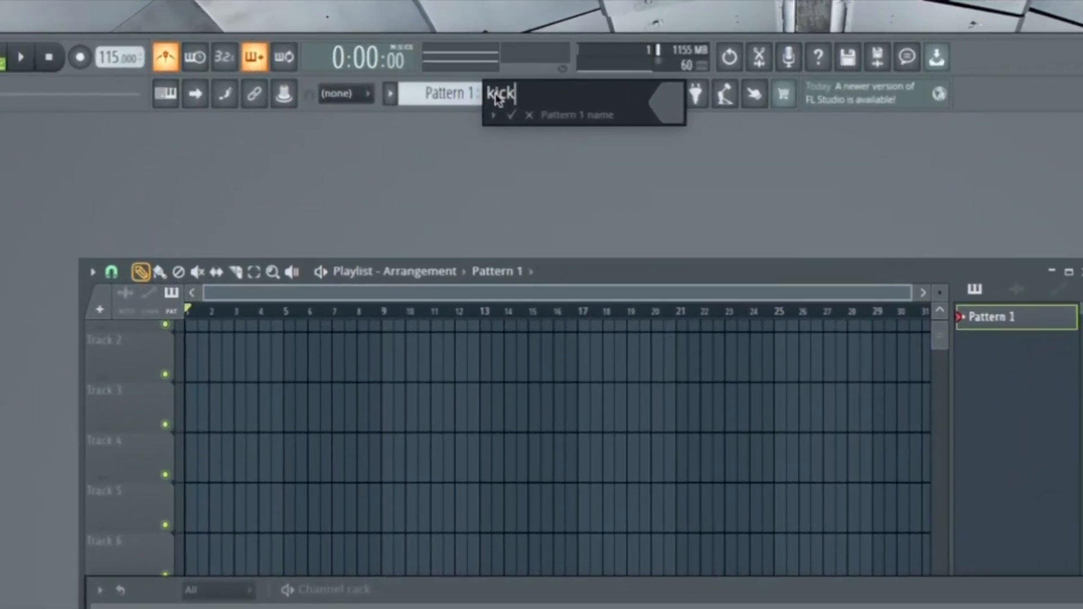
pyautogui.press('Return')
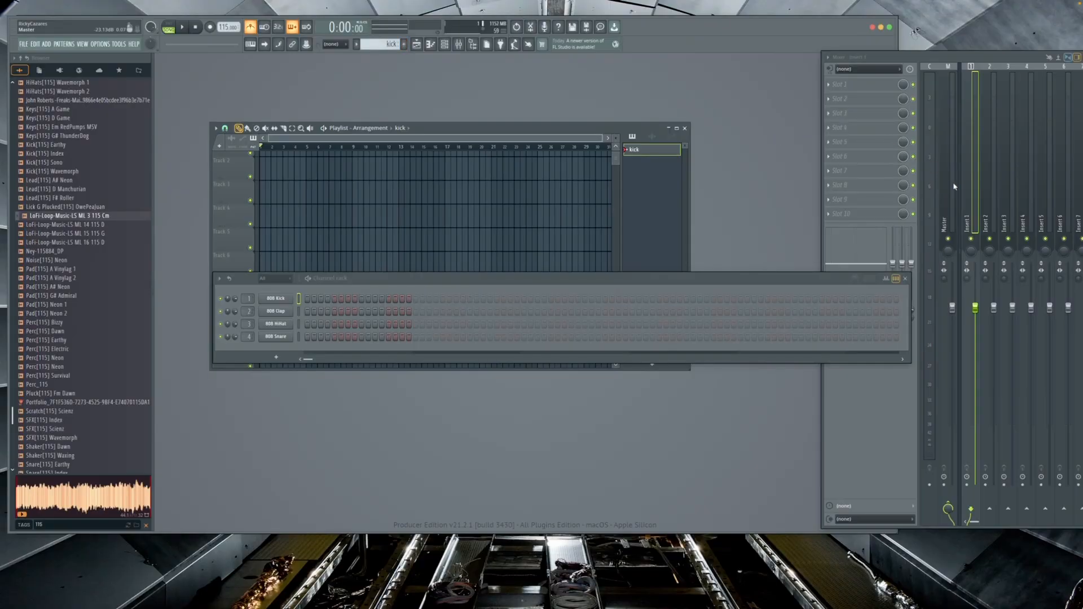
# Rename mixer track Insert 1 as "Kick".
pyautogui.rightClick(979, 66)
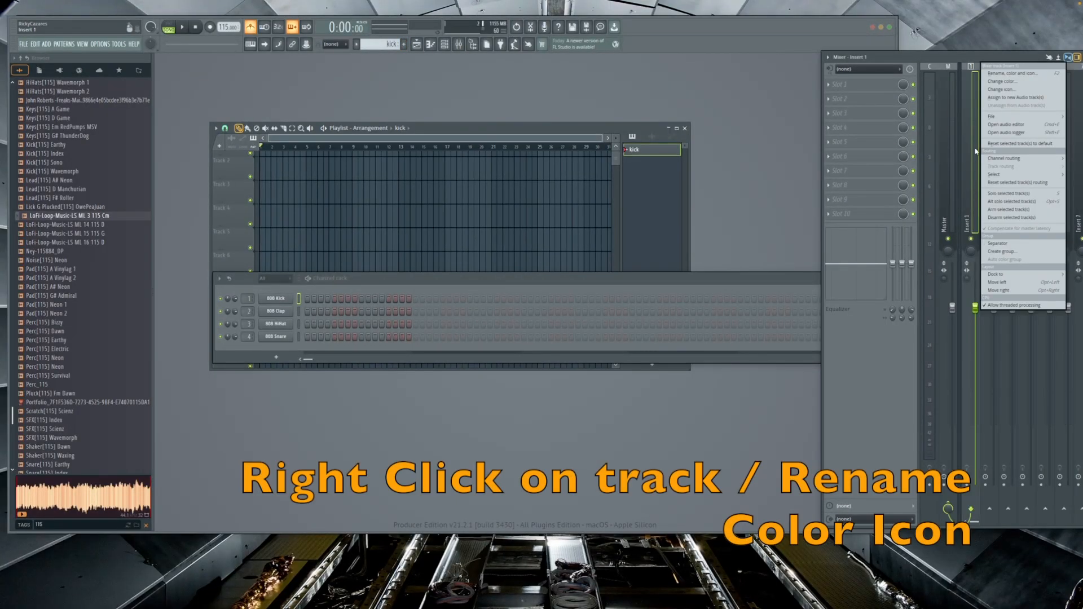
pyautogui.click(994, 74)
pyautogui.write('Kick')
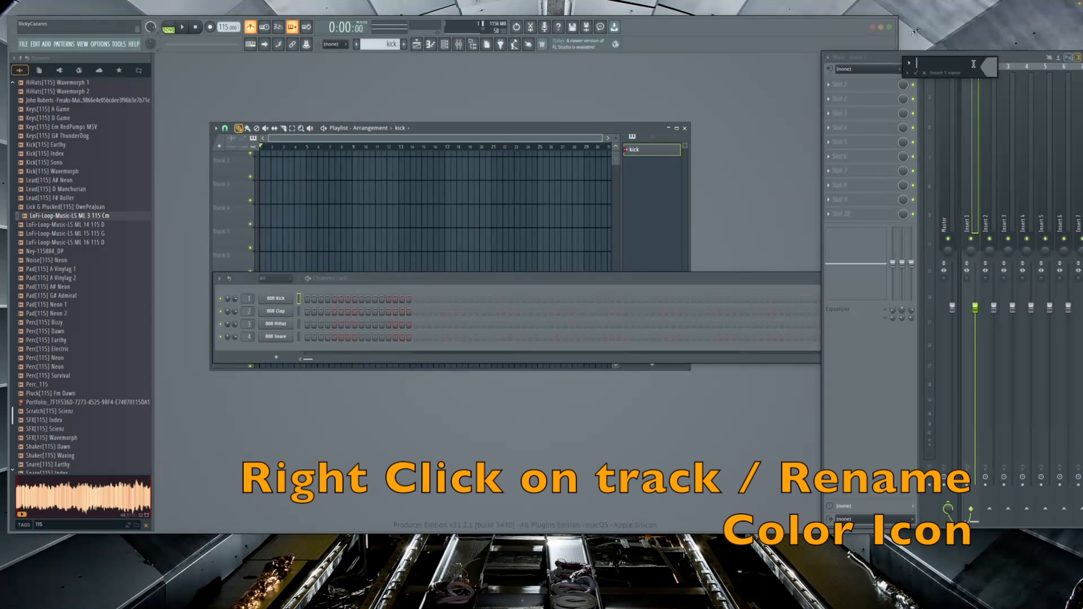
pyautogui.press('Return')
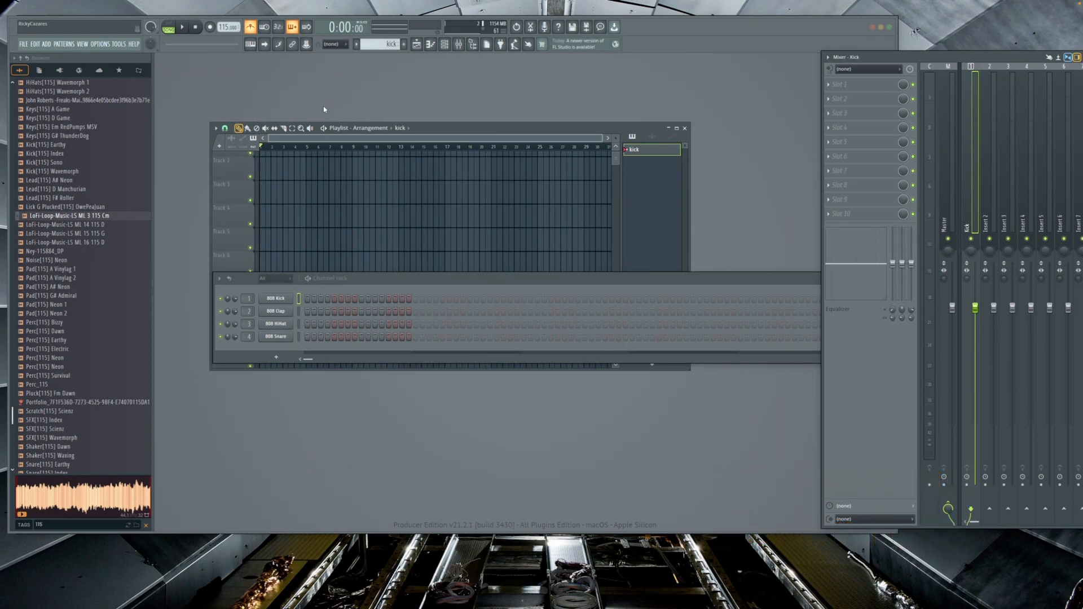
# Move the channel rack lower and enlarge the playlist to fill the space between the browser and the mixer.
pyautogui.moveTo(446, 131); pyautogui.dragTo(426, 93)
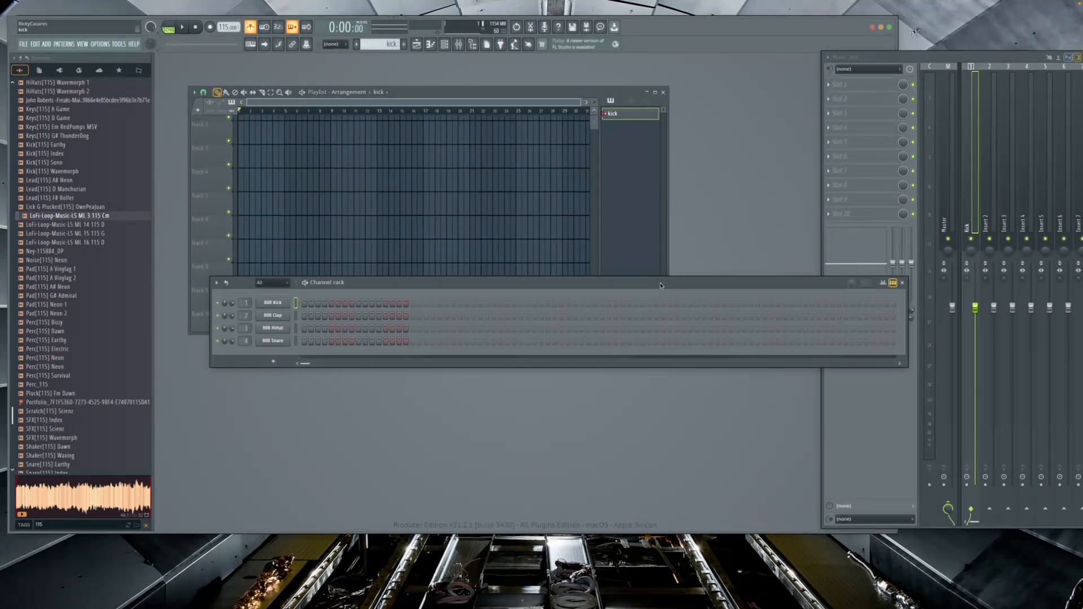
pyautogui.moveTo(665, 287); pyautogui.dragTo(601, 400)
pyautogui.moveTo(666, 333); pyautogui.dragTo(863, 379)
pyautogui.moveTo(583, 99); pyautogui.dragTo(550, 71)
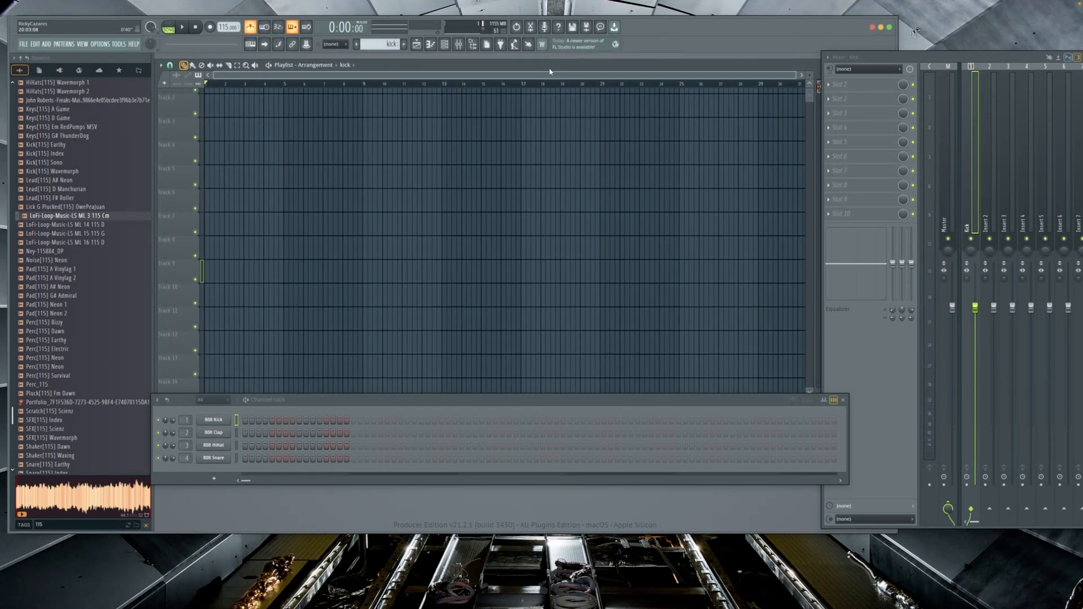
# Move the mixer aside and place the kick pattern at the start of playlist Track 1.
pyautogui.scroll(1, 250, 136)
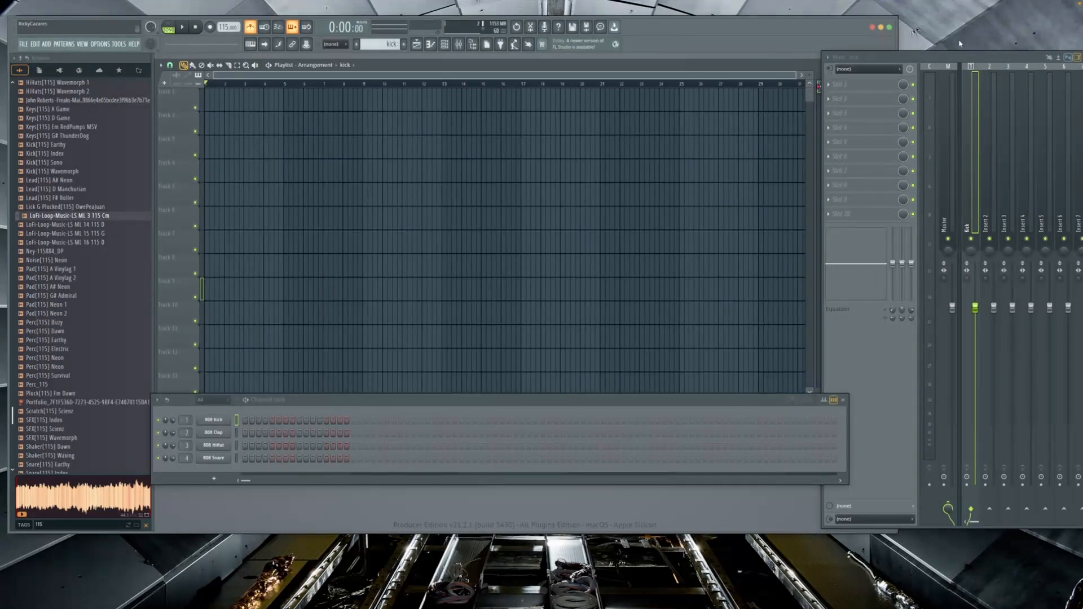
pyautogui.moveTo(953, 57); pyautogui.dragTo(1073, 58)
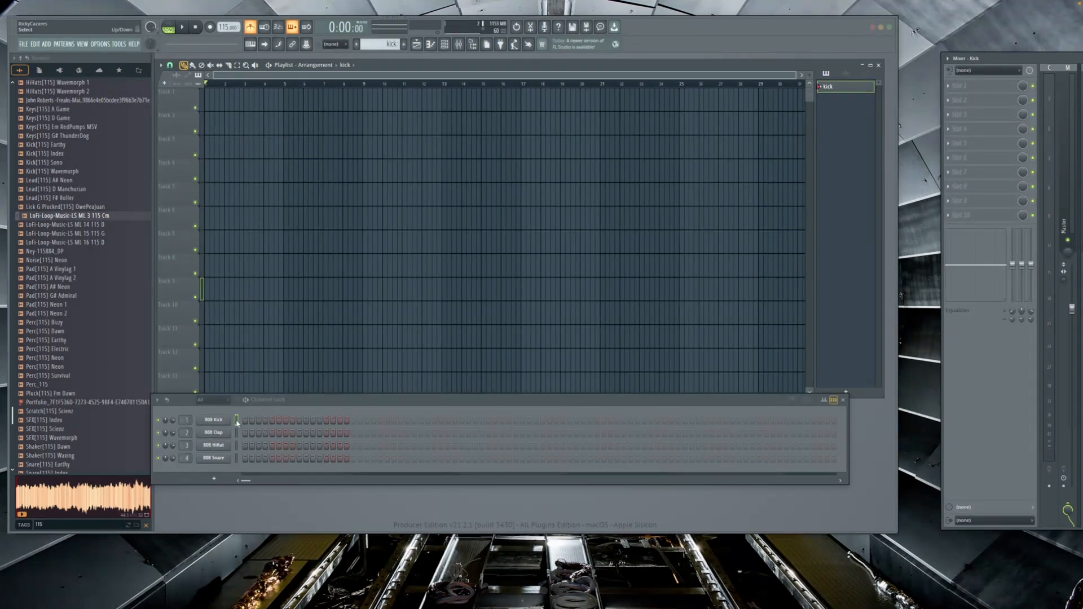
pyautogui.click(227, 103)
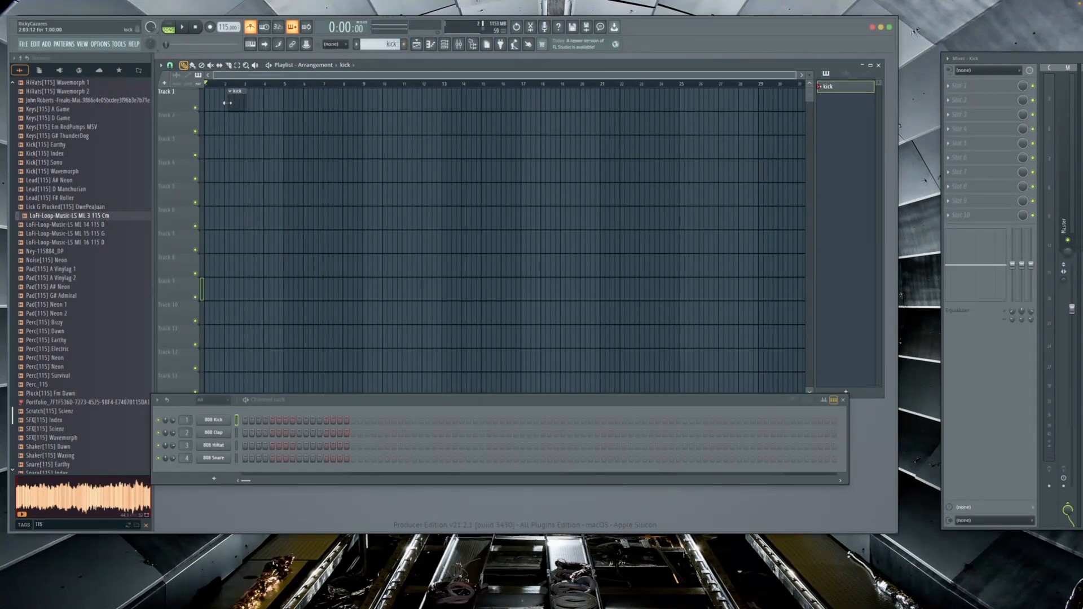
pyautogui.moveTo(235, 102); pyautogui.dragTo(208, 107)
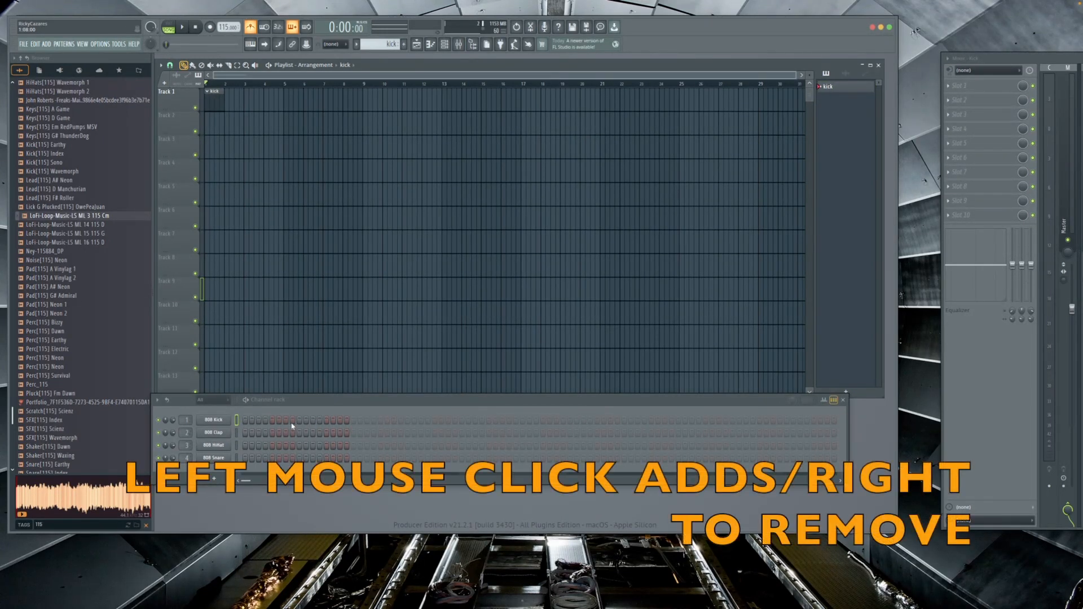
# Add 808 Kick hits on steps 1, 3, 7, 15, 22, 25 and 27, starting song playback while building the rhythm.
pyautogui.click(246, 420)
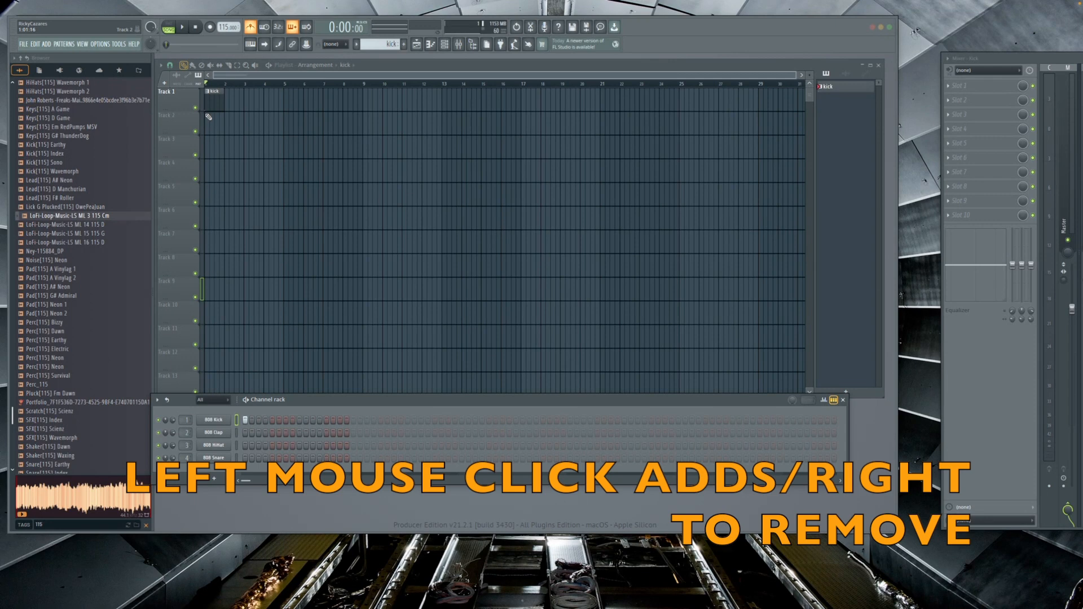
pyautogui.click(259, 421)
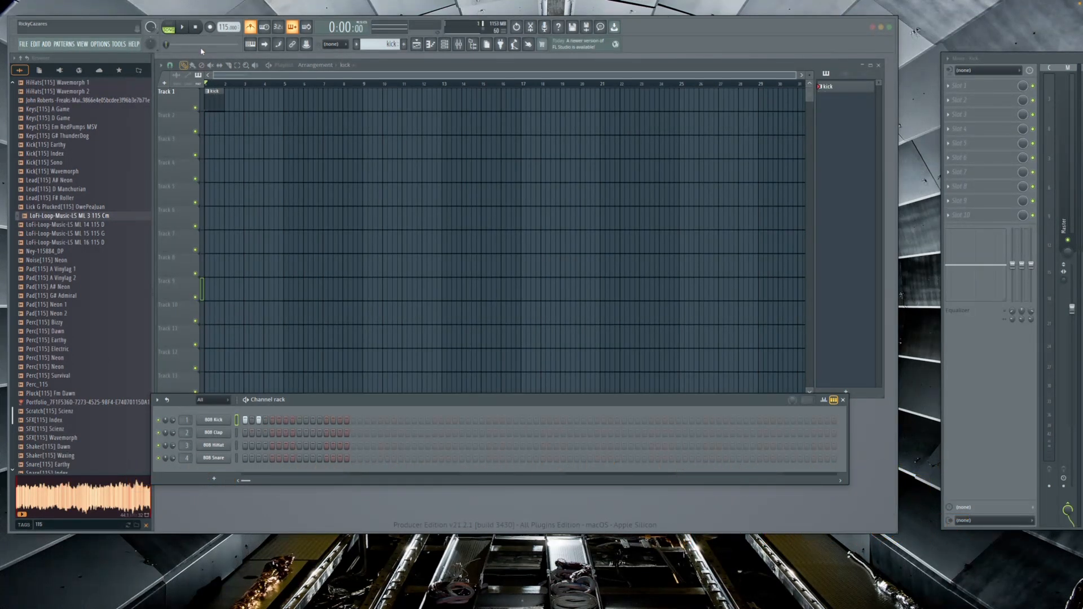
pyautogui.click(184, 27)
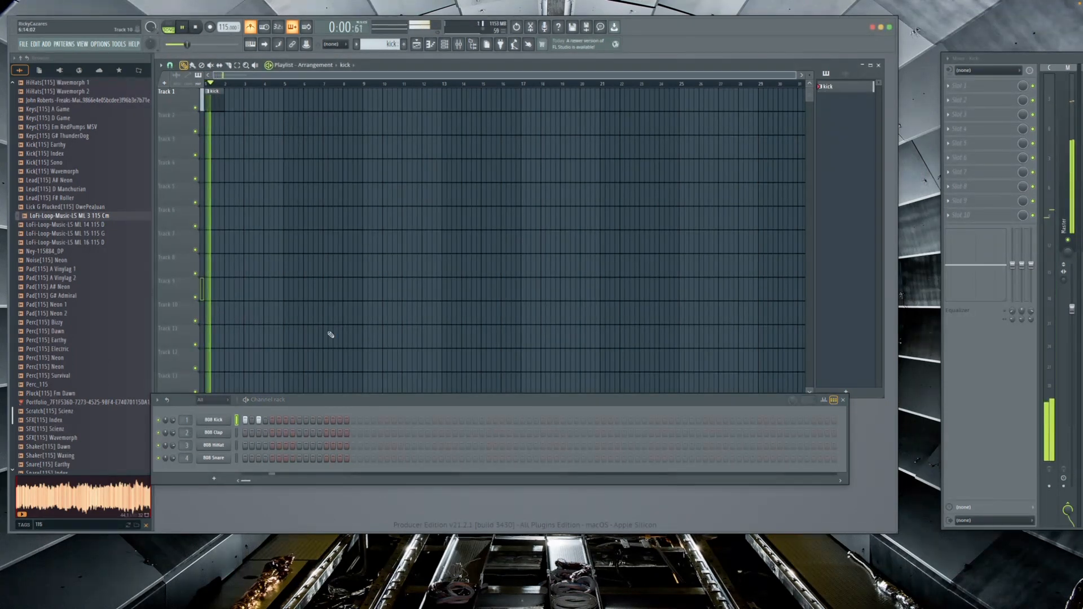
pyautogui.click(287, 421)
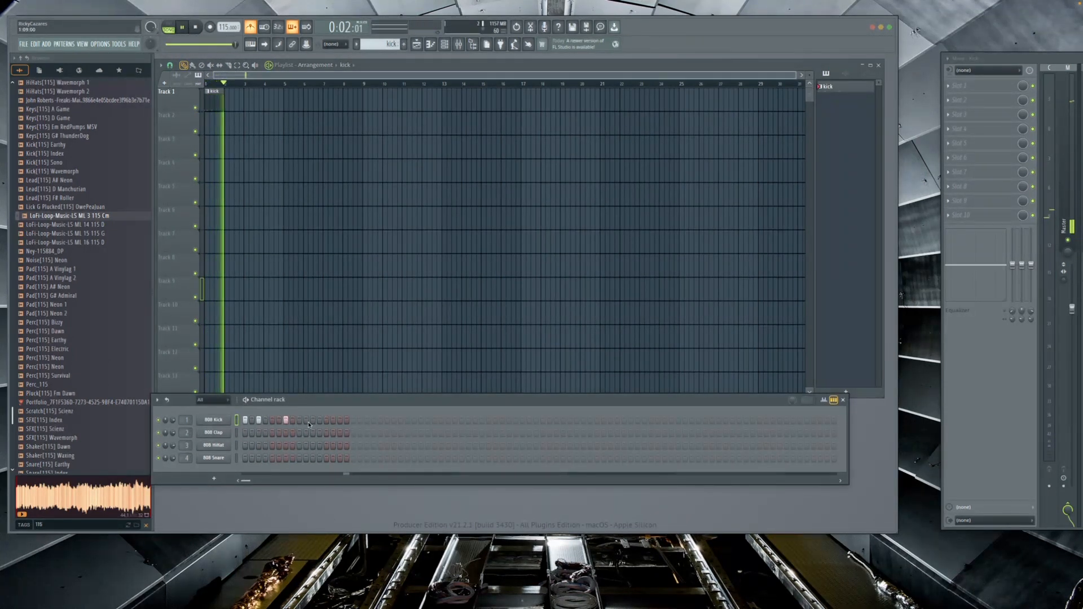
pyautogui.click(387, 421)
pyautogui.click(340, 421)
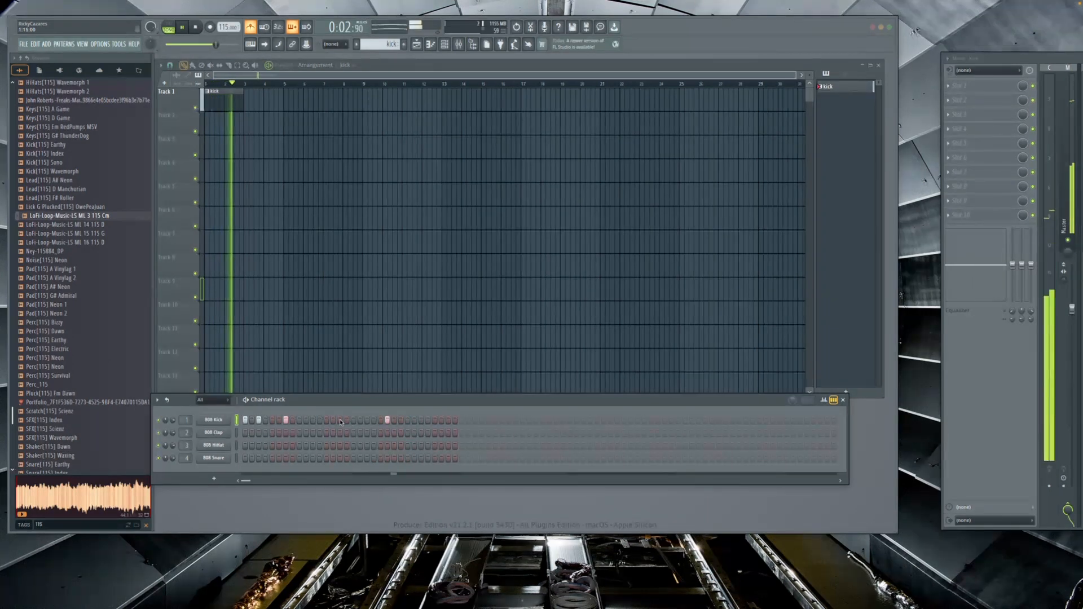
pyautogui.click(408, 421)
pyautogui.click(420, 421)
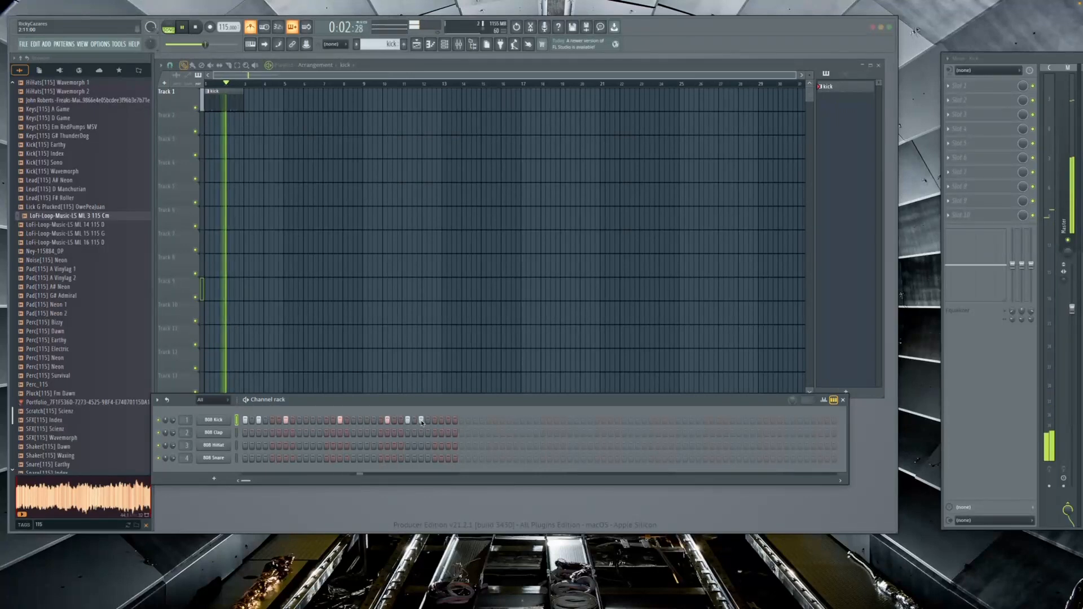
# Extend the 808 Kick rhythm with hits on steps 35, 39, 44, 51, 55 and 59, and stop playback.
pyautogui.click(475, 421)
pyautogui.click(536, 421)
pyautogui.click(583, 421)
pyautogui.click(637, 421)
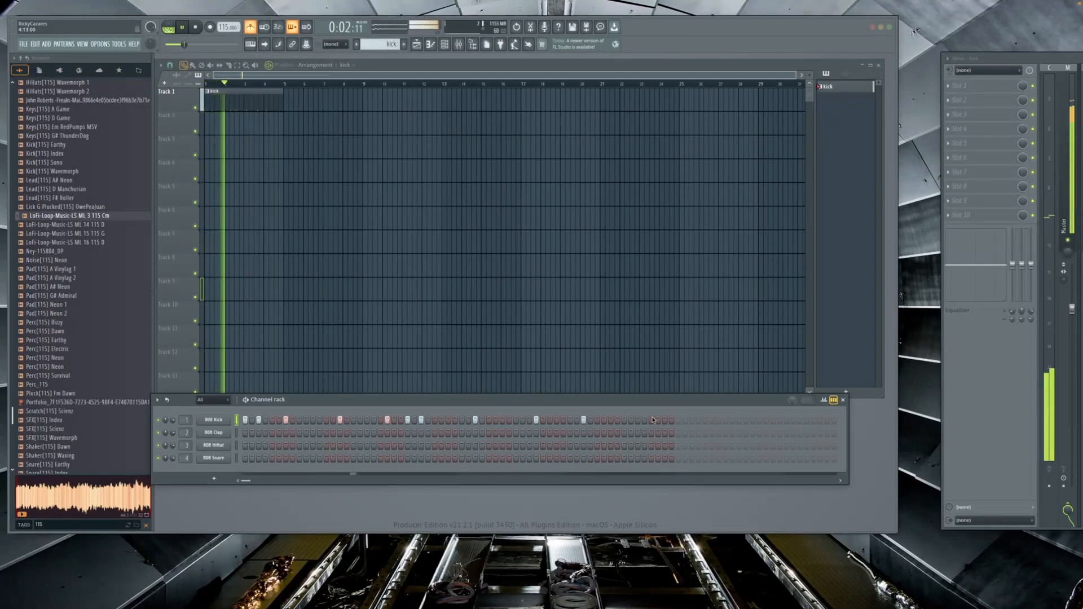
pyautogui.click(610, 420)
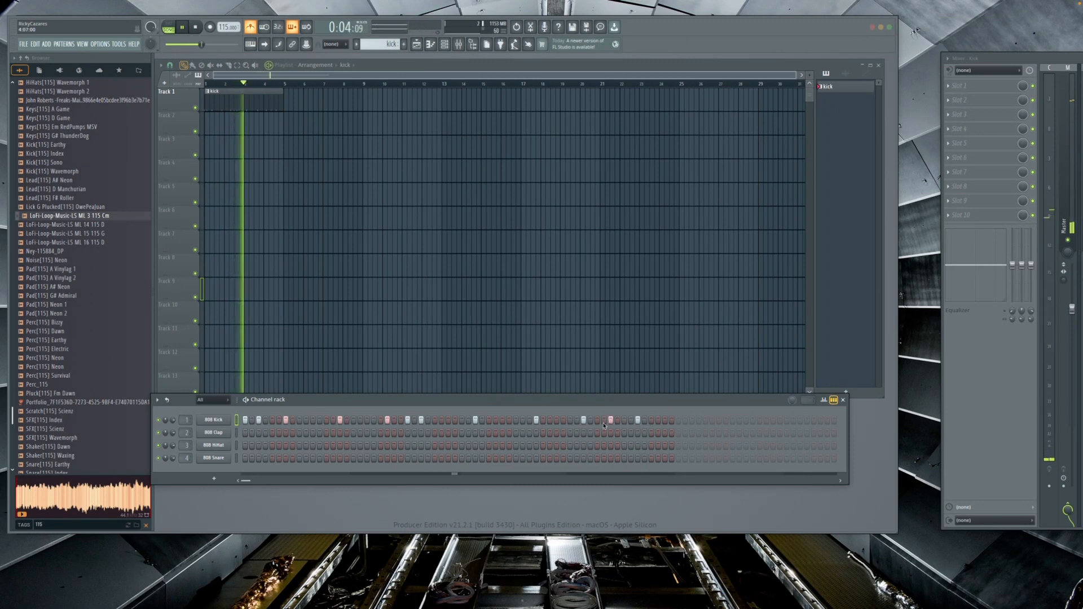
pyautogui.click(502, 420)
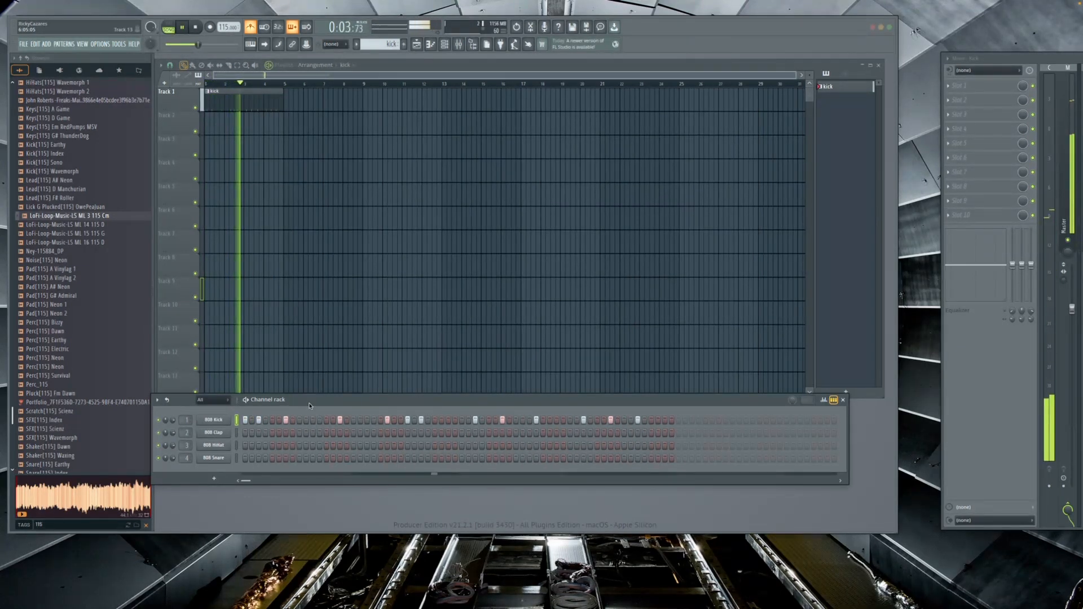
pyautogui.press('space')
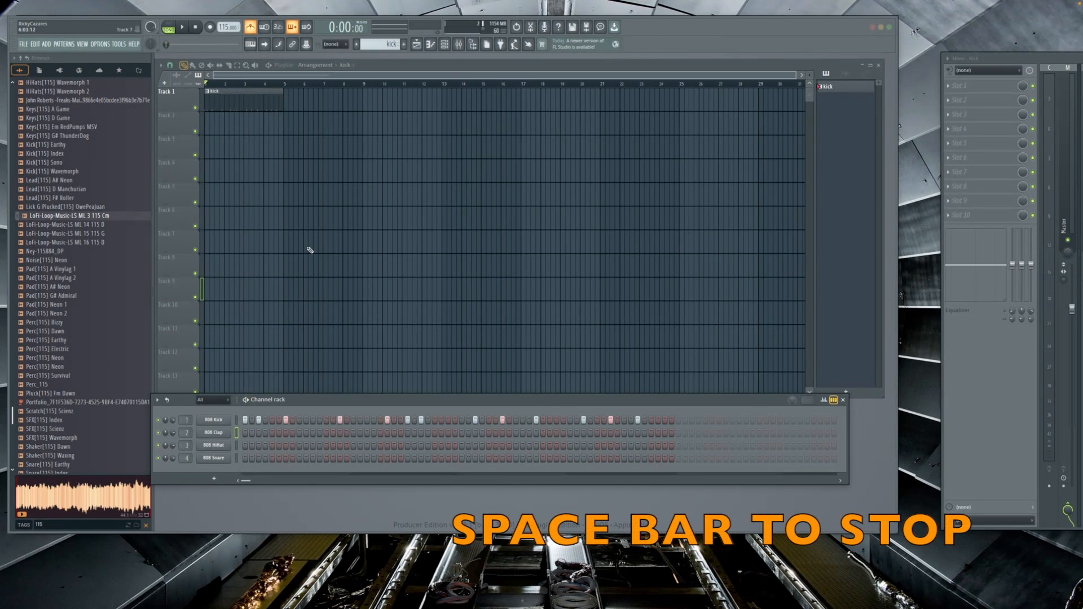
# Create a new pattern named "clap".
pyautogui.click(404, 45)
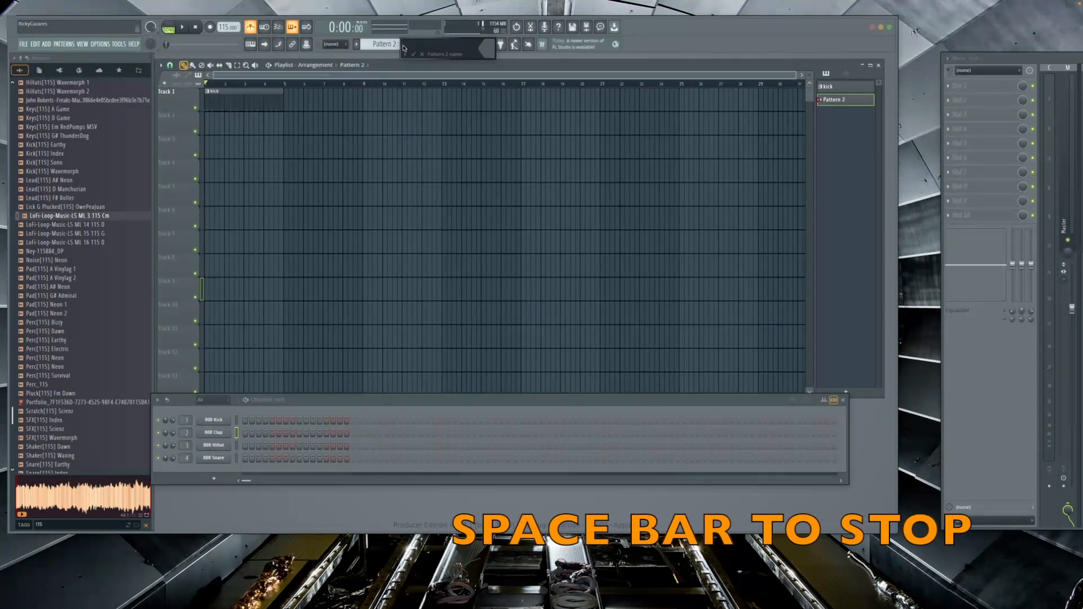
pyautogui.write('clap')
pyautogui.press('Return')
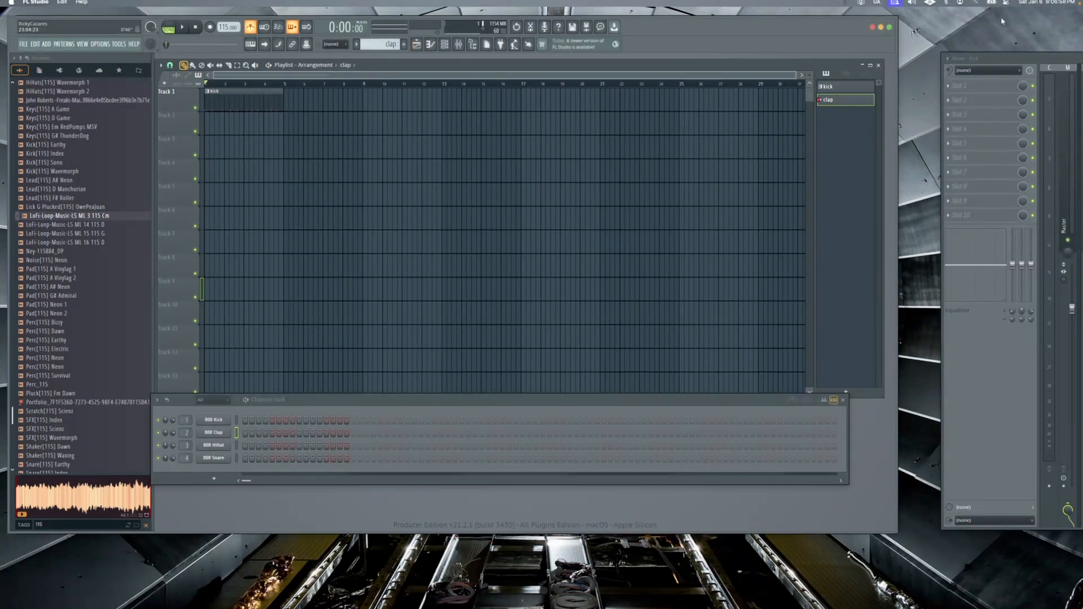
# Bring the mixer's insert tracks back into view and rename Insert 2 as "clap".
pyautogui.moveTo(1012, 59); pyautogui.dragTo(925, 41)
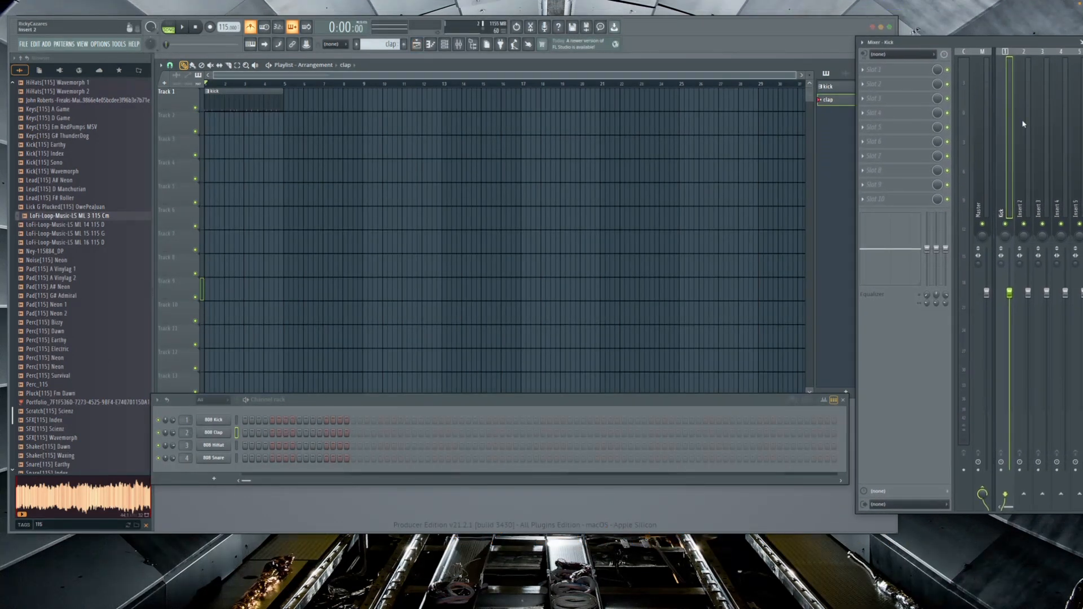
pyautogui.rightClick(1024, 53)
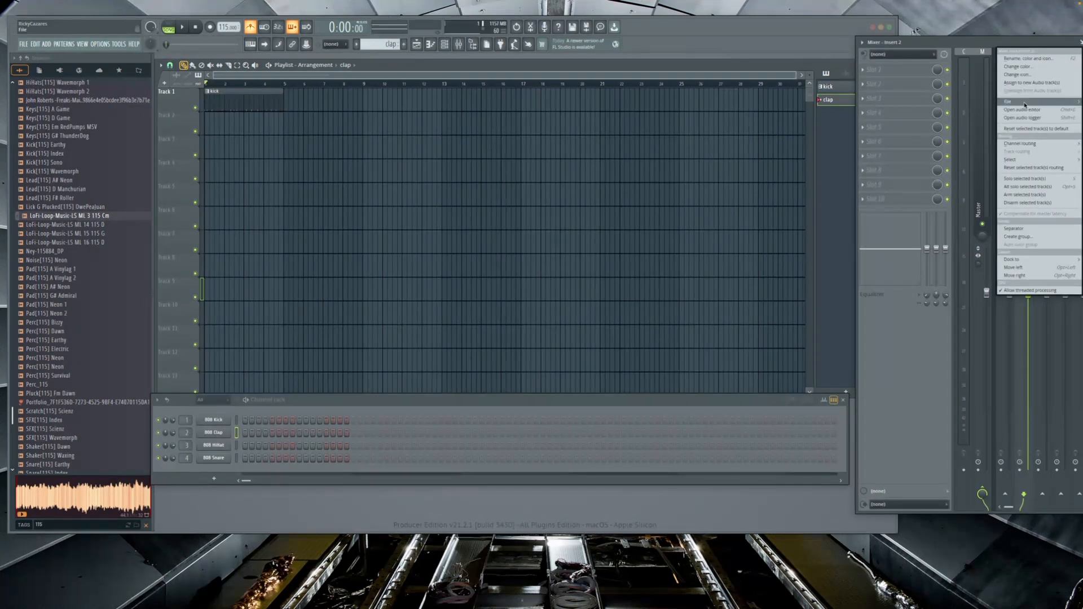
pyautogui.click(1029, 59)
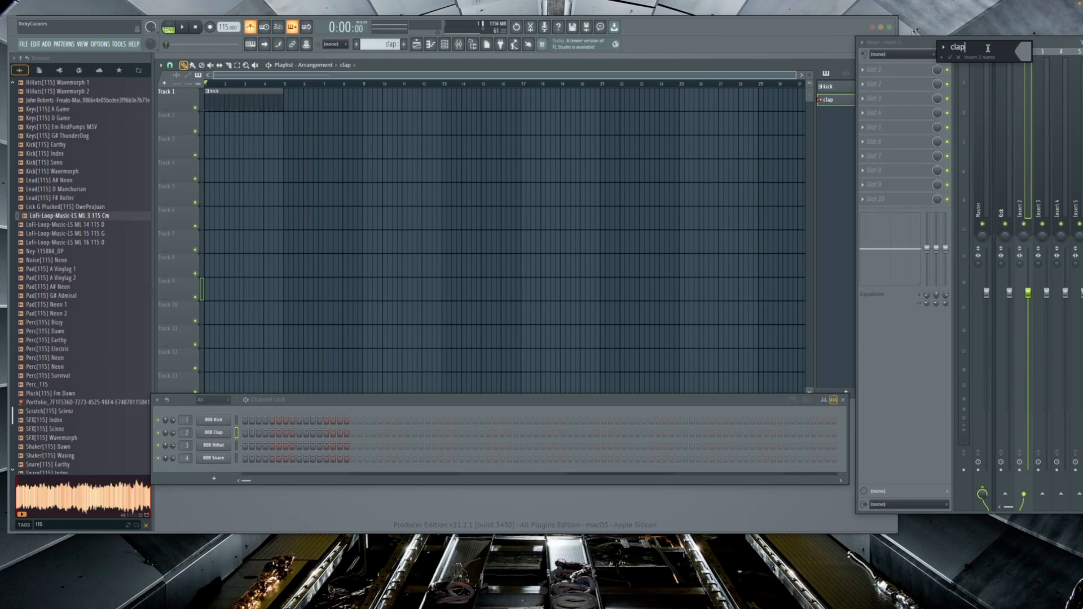
pyautogui.press('Return')
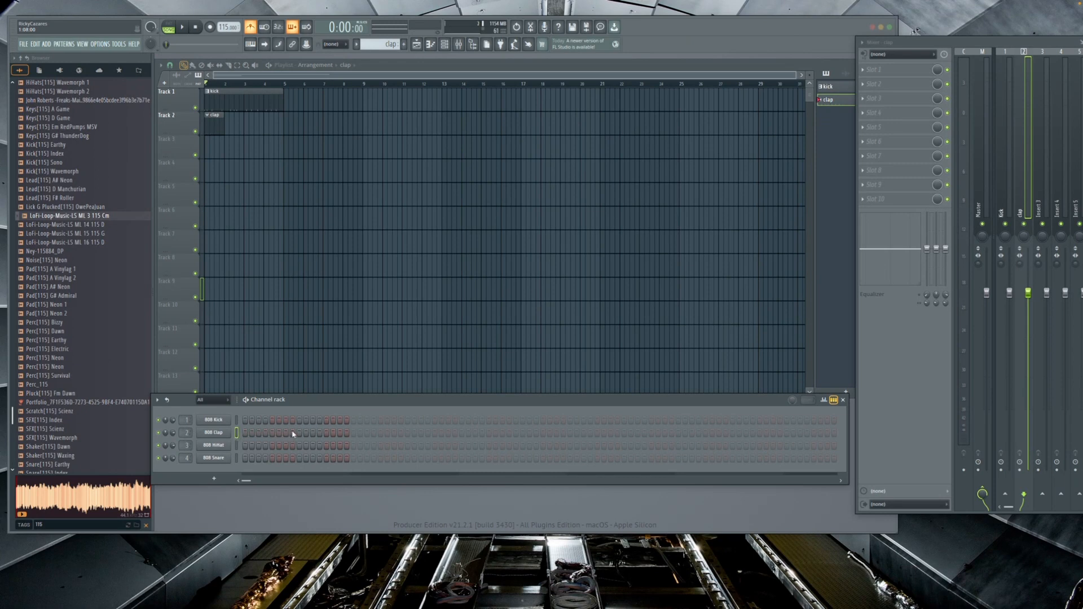
# Add 808 Clap hits on steps 9, 25, 41 and 57 while the song plays, and stop playback.
pyautogui.press('space')
pyautogui.click(407, 433)
pyautogui.click(516, 432)
pyautogui.click(624, 433)
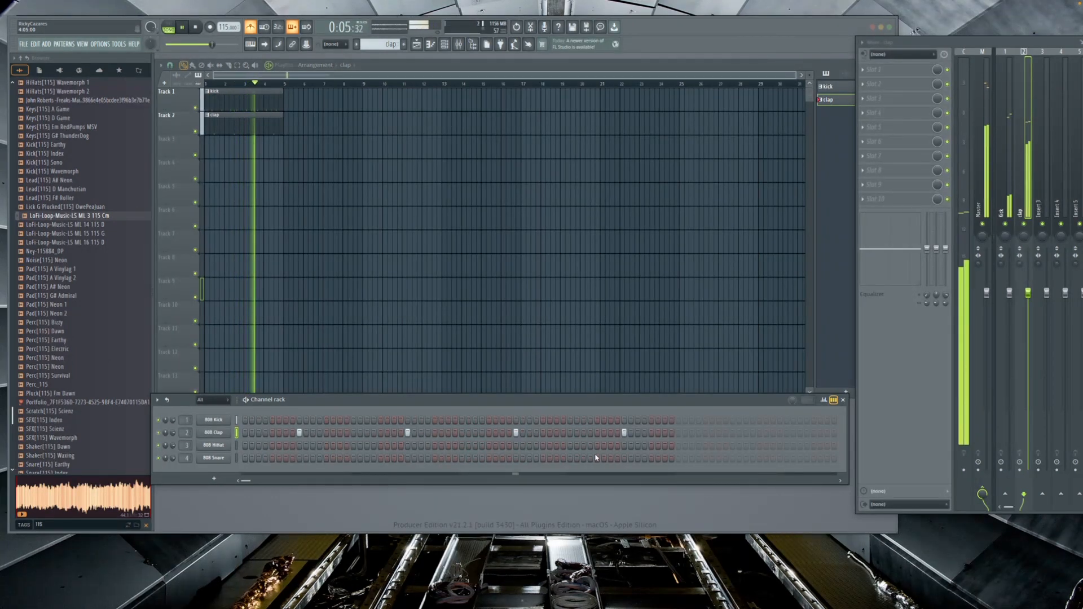
pyautogui.press('space')
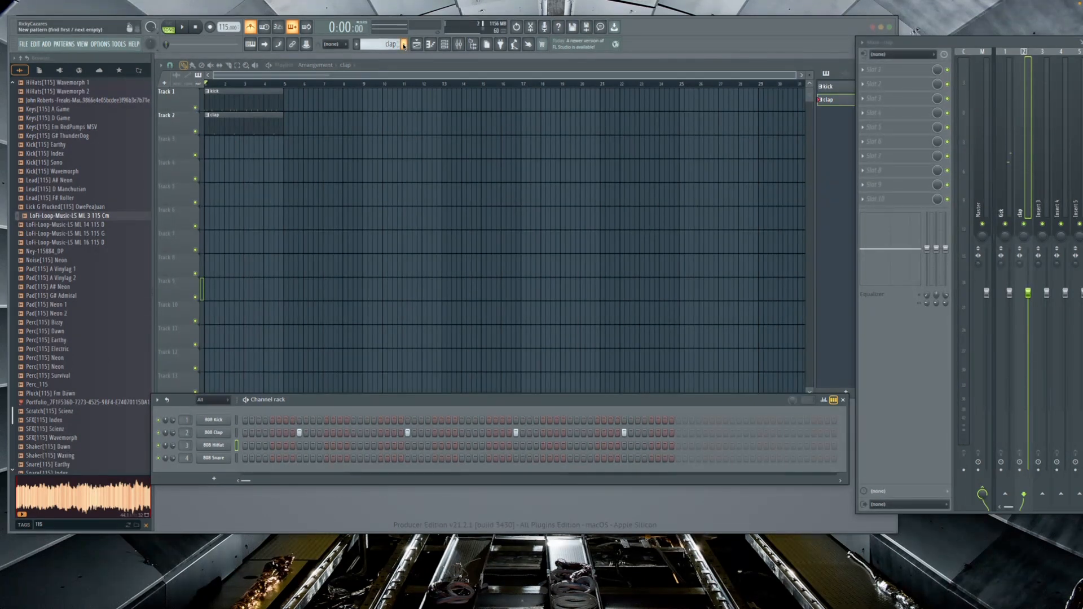
# Create a pattern named "hat" on playlist Track 3 and fill all 64 steps of the 808 HiHat channel.
pyautogui.click(404, 45)
pyautogui.click(404, 54)
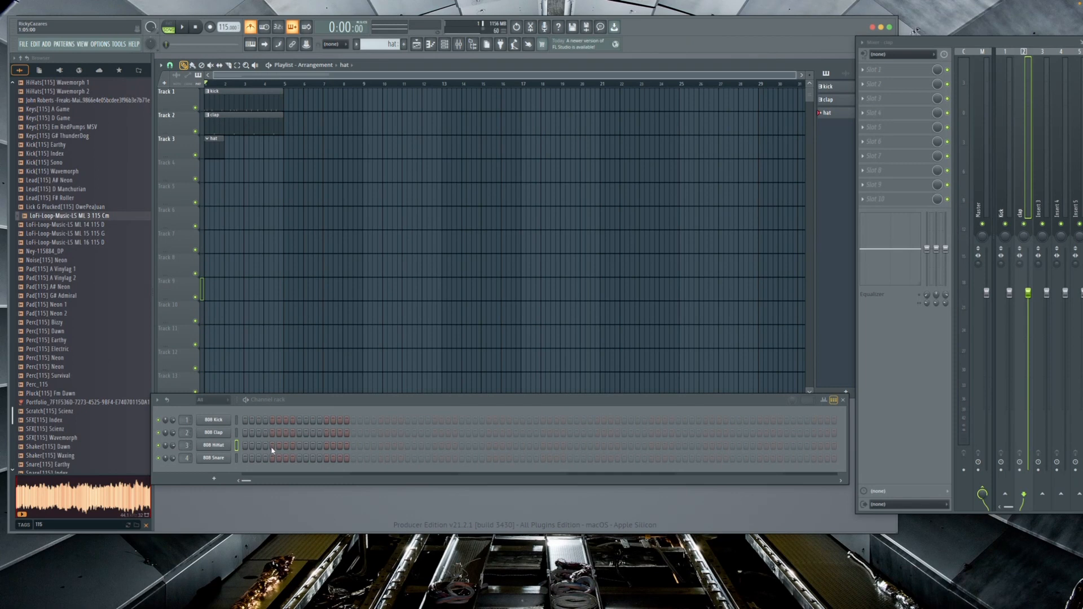
pyautogui.moveTo(244, 446); pyautogui.dragTo(486, 446)
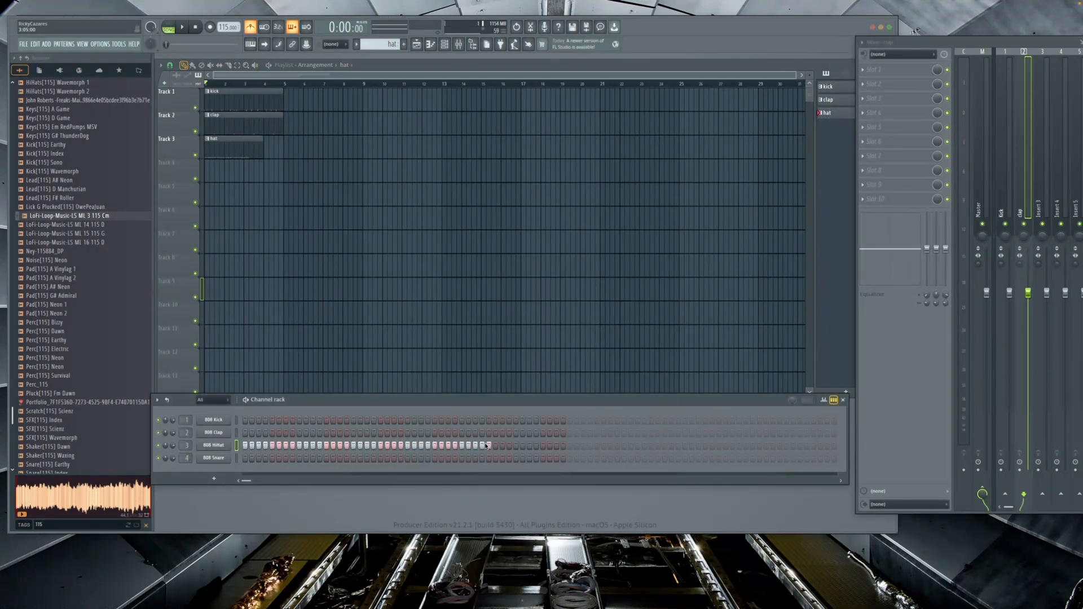
pyautogui.moveTo(557, 446); pyautogui.dragTo(575, 446)
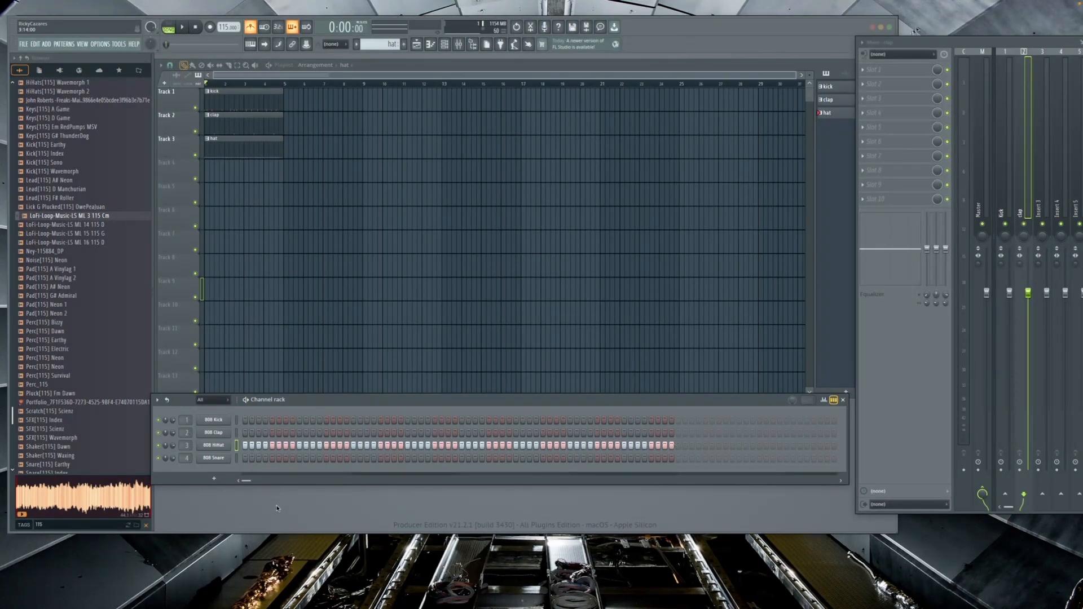
# Thin out the 808 HiHat row by removing scattered hits across the 64 steps during playback, and stop the song.
pyautogui.press('space')
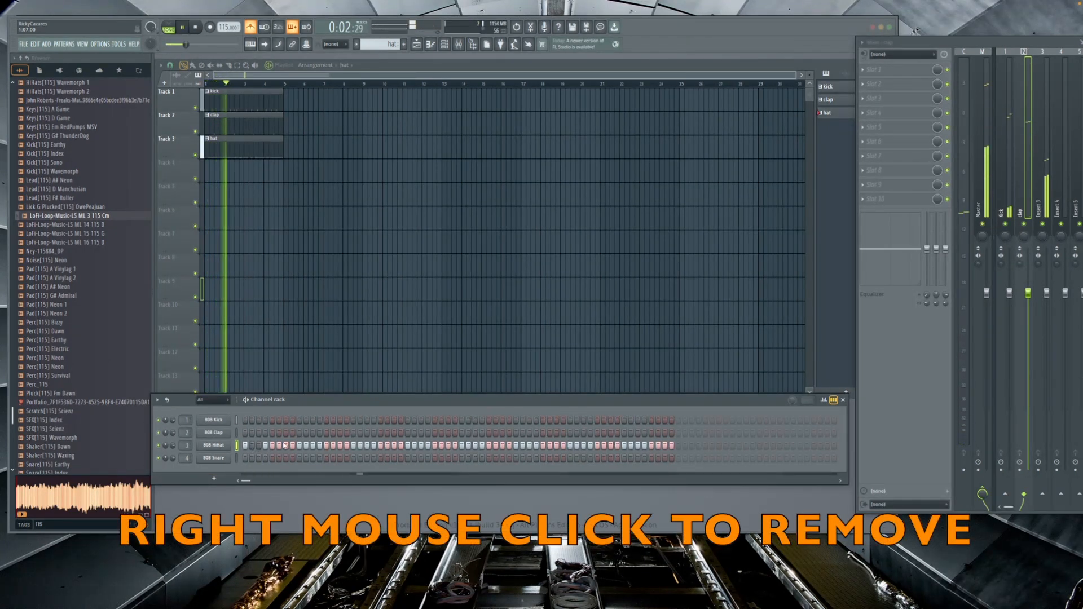
pyautogui.rightClick(265, 445)
pyautogui.rightClick(279, 445)
pyautogui.rightClick(285, 445)
pyautogui.rightClick(312, 445)
pyautogui.rightClick(326, 445)
pyautogui.rightClick(333, 445)
pyautogui.rightClick(340, 445)
pyautogui.rightClick(360, 445)
pyautogui.rightClick(367, 445)
pyautogui.rightClick(373, 445)
pyautogui.rightClick(407, 445)
pyautogui.rightClick(421, 445)
pyautogui.rightClick(462, 445)
pyautogui.rightClick(468, 445)
pyautogui.rightClick(475, 445)
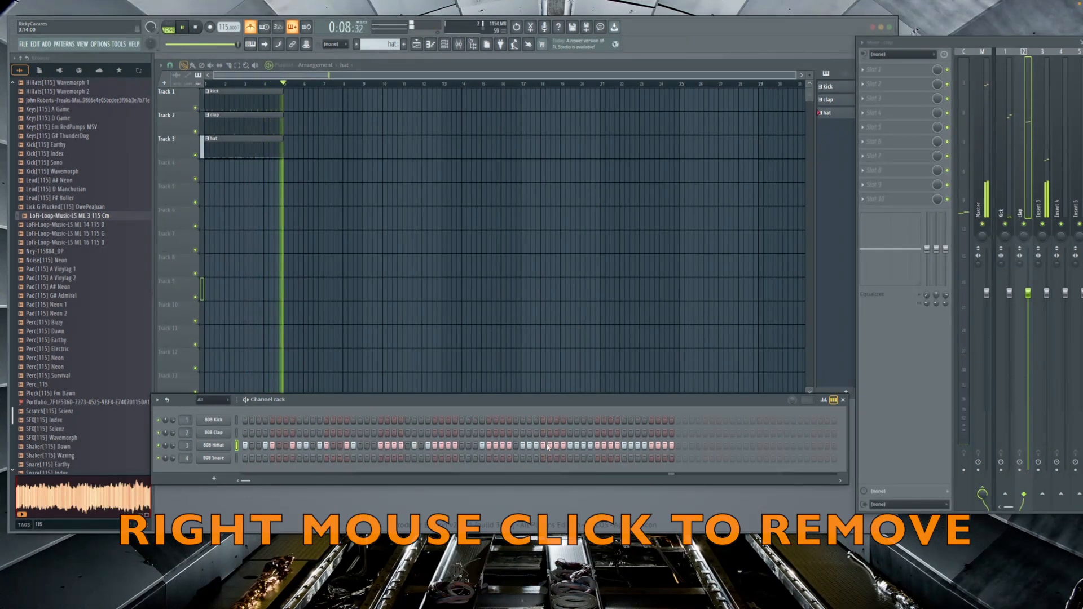
pyautogui.rightClick(584, 445)
pyautogui.rightClick(630, 446)
pyautogui.rightClick(658, 445)
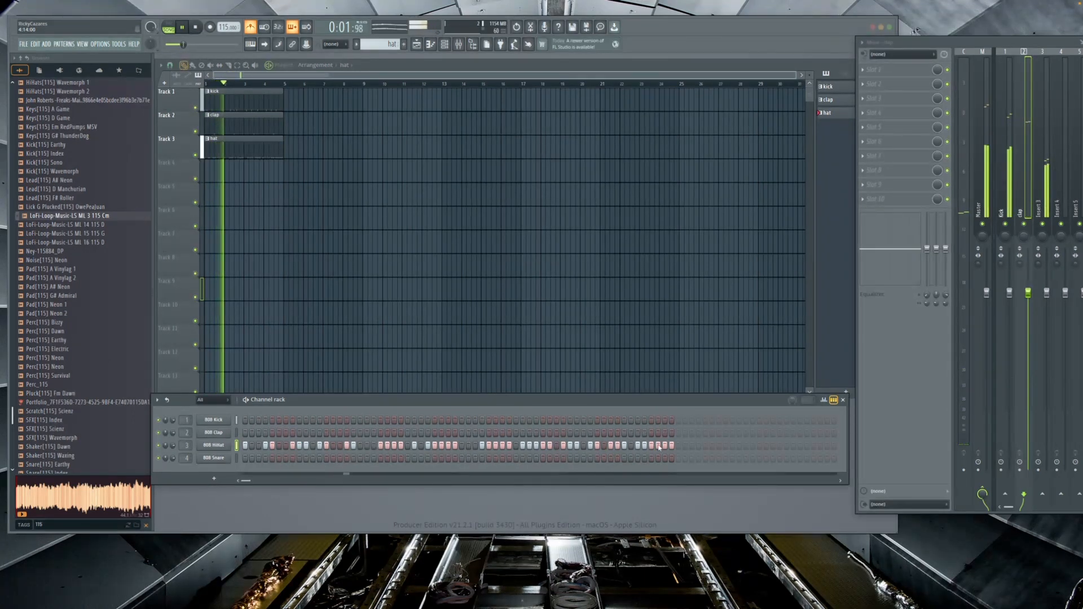
pyautogui.rightClick(537, 446)
pyautogui.rightClick(543, 446)
pyautogui.rightClick(550, 446)
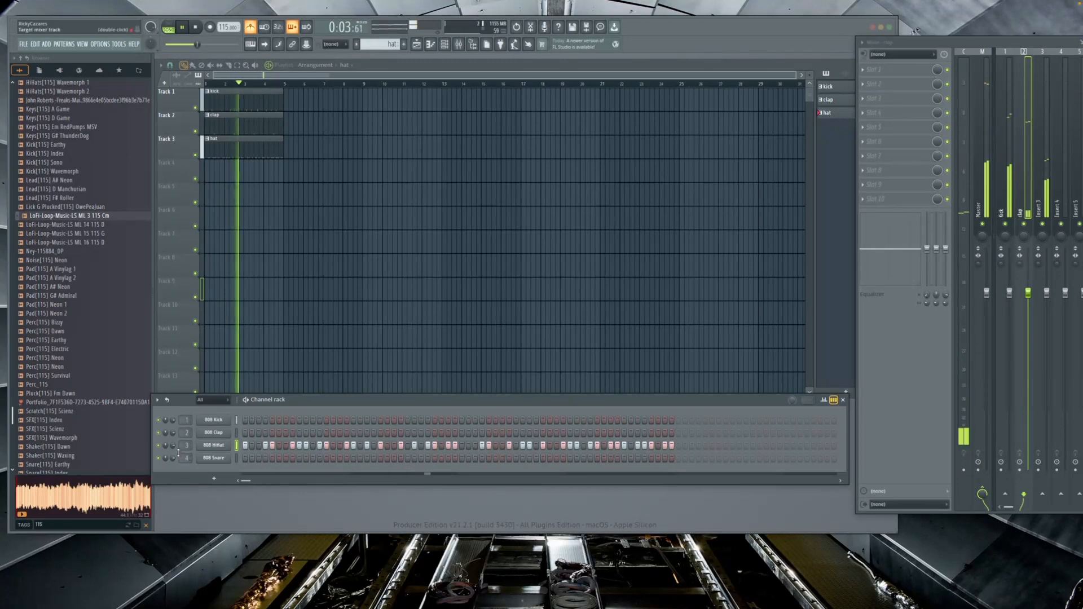
pyautogui.press('space')
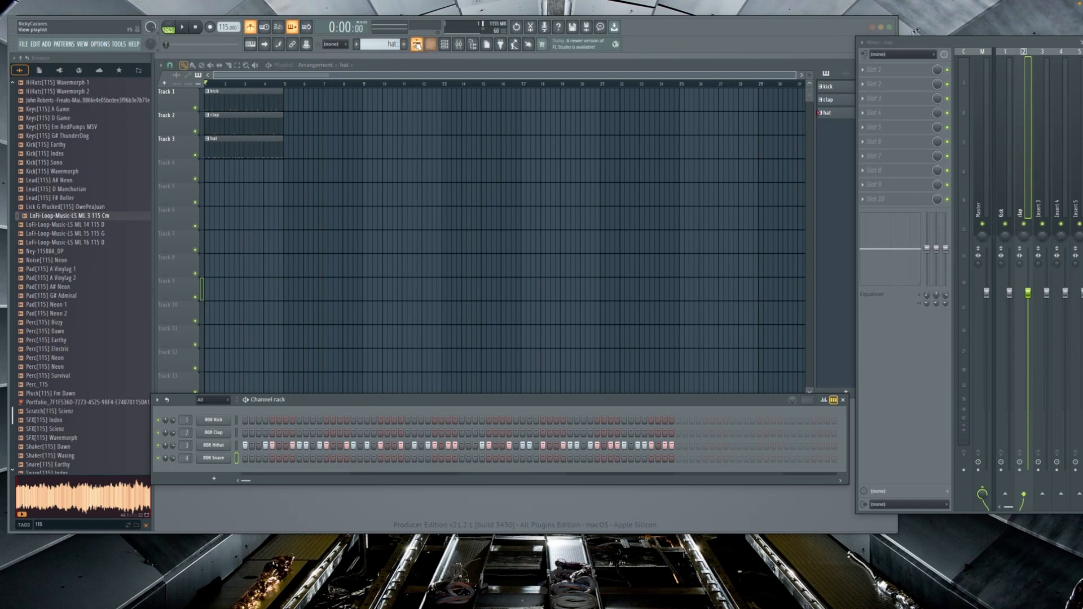
# Create a new pattern named "snare" and place it at the start of playlist Track 4.
pyautogui.click(404, 45)
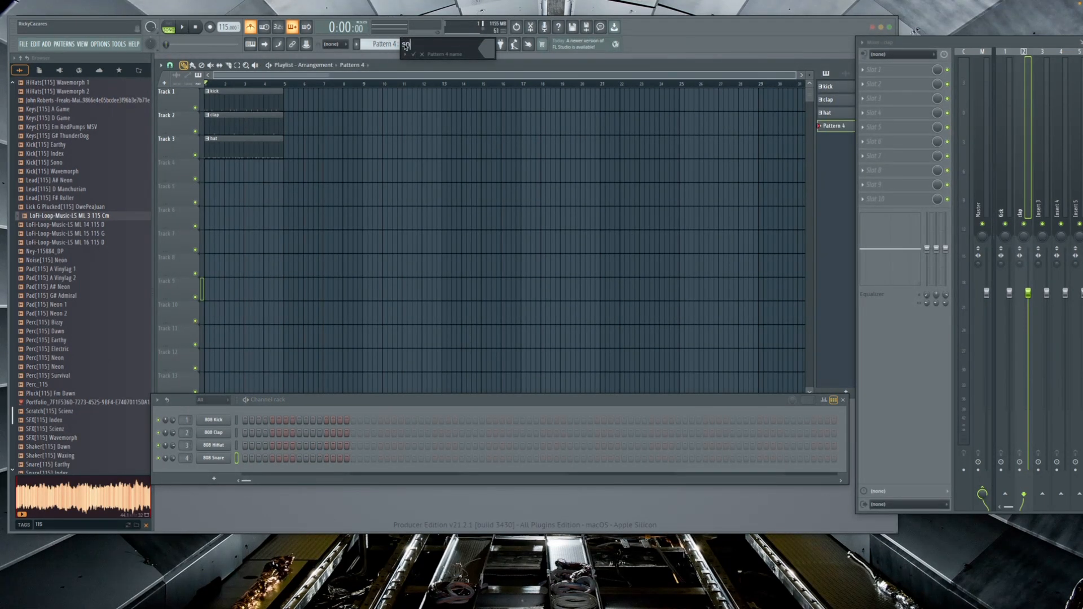
pyautogui.press('Return')
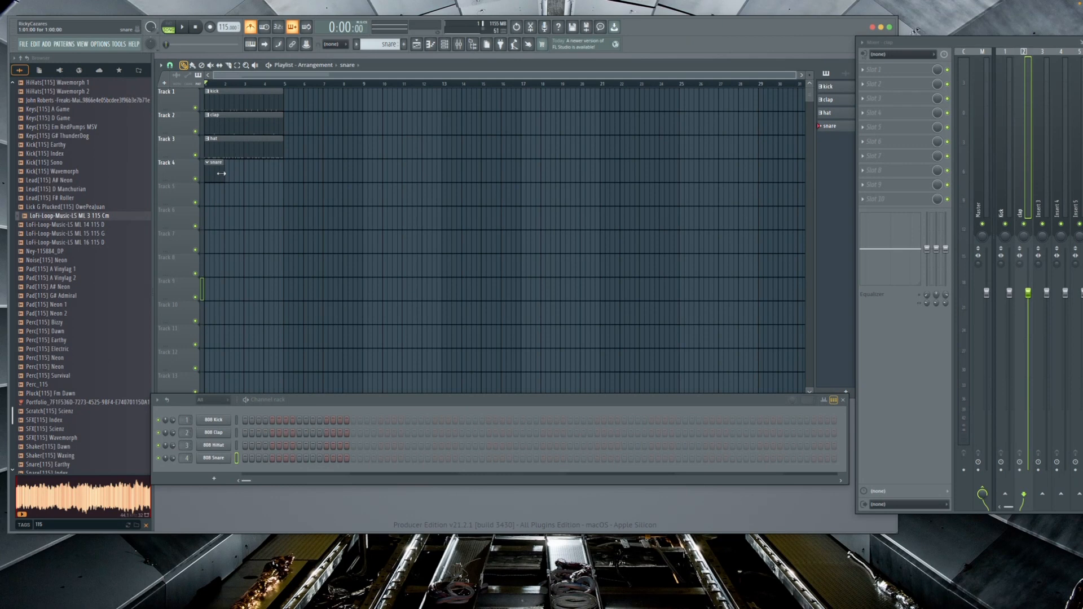
# Stretch the snare clip on Track 4 to end exactly at bar 5, level with the kick, clap and hat clips.
pyautogui.moveTo(229, 179); pyautogui.dragTo(295, 177)
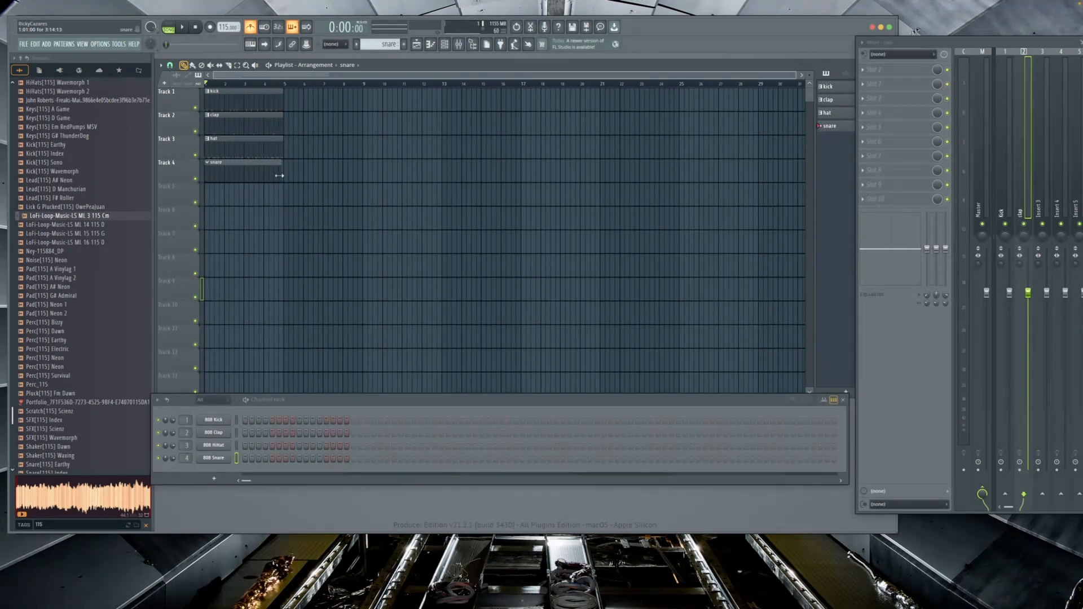
pyautogui.moveTo(290, 110); pyautogui.dragTo(275, 209)
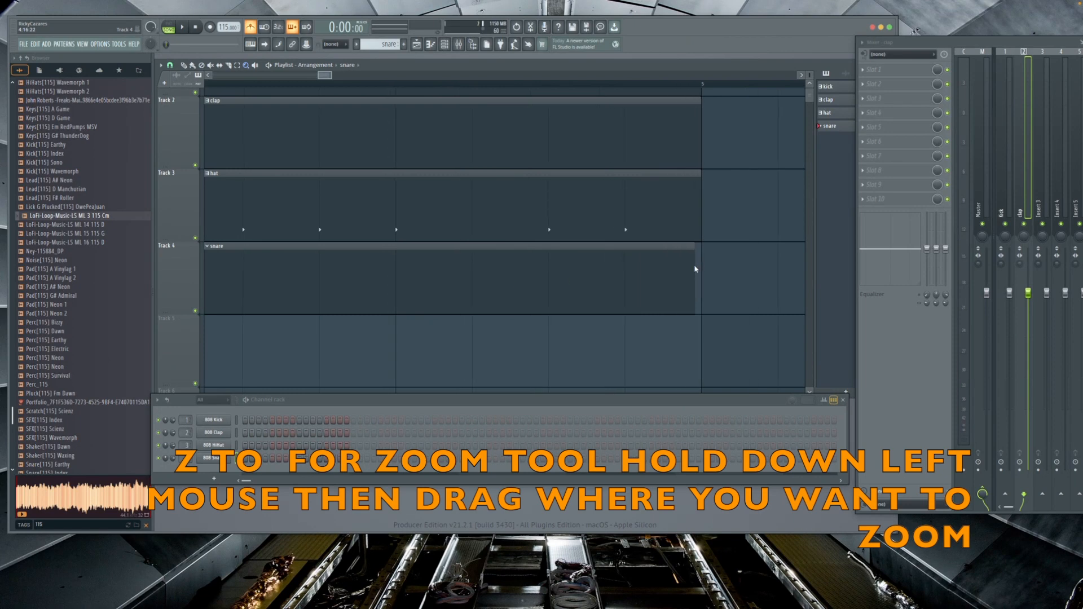
pyautogui.moveTo(694, 265); pyautogui.dragTo(700, 266)
pyautogui.scroll(-3, 551, 300)
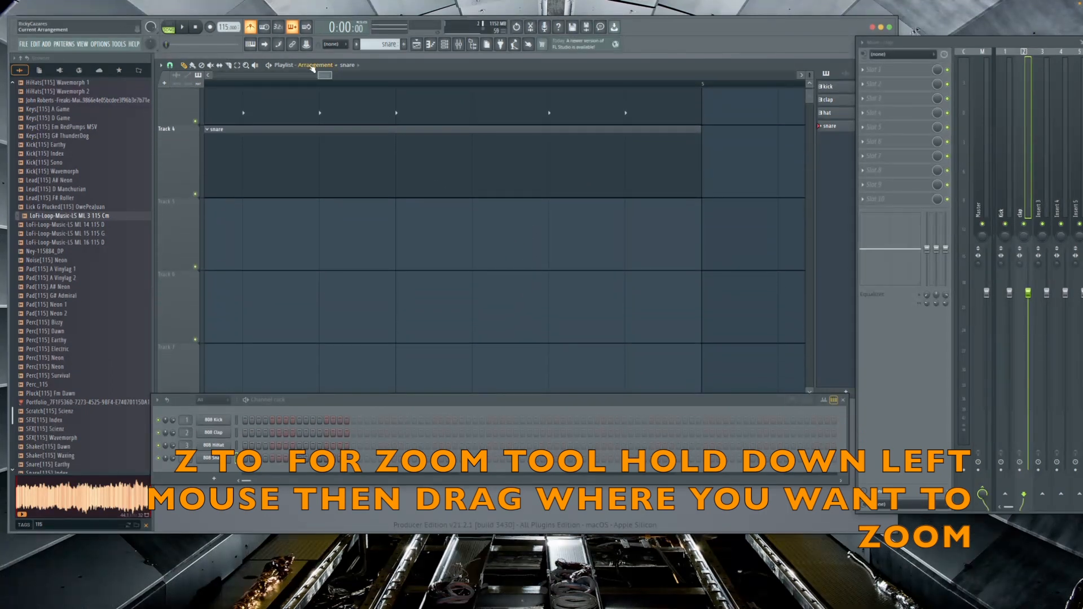
# Add 808 Snare hits on steps 9, 25, 41 and 57 of the snare pattern during song playback, and stop the song.
pyautogui.moveTo(319, 75); pyautogui.dragTo(213, 75)
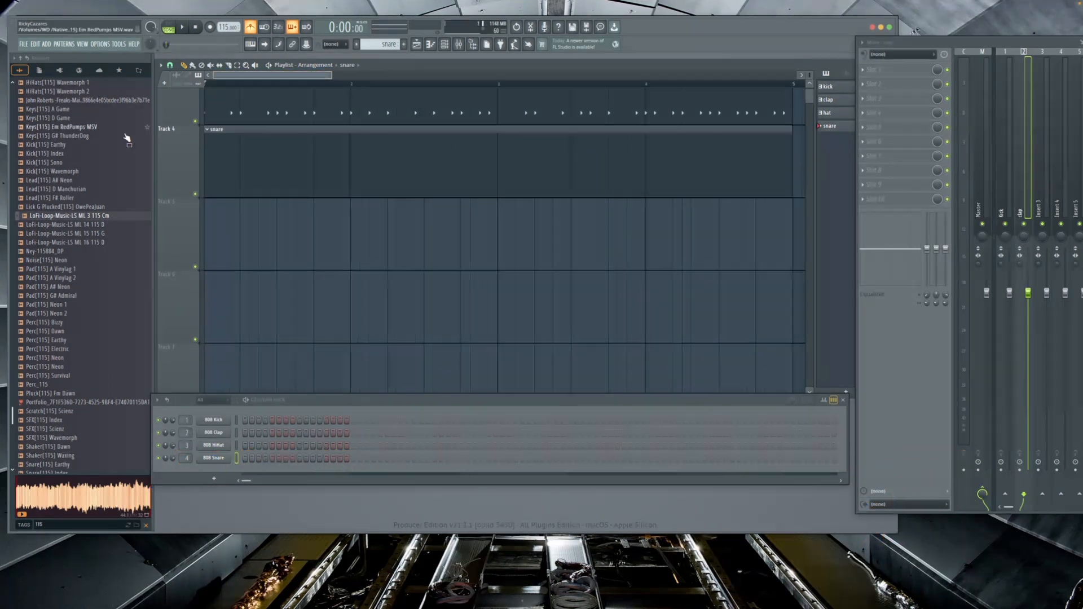
pyautogui.scroll(3, 300, 234)
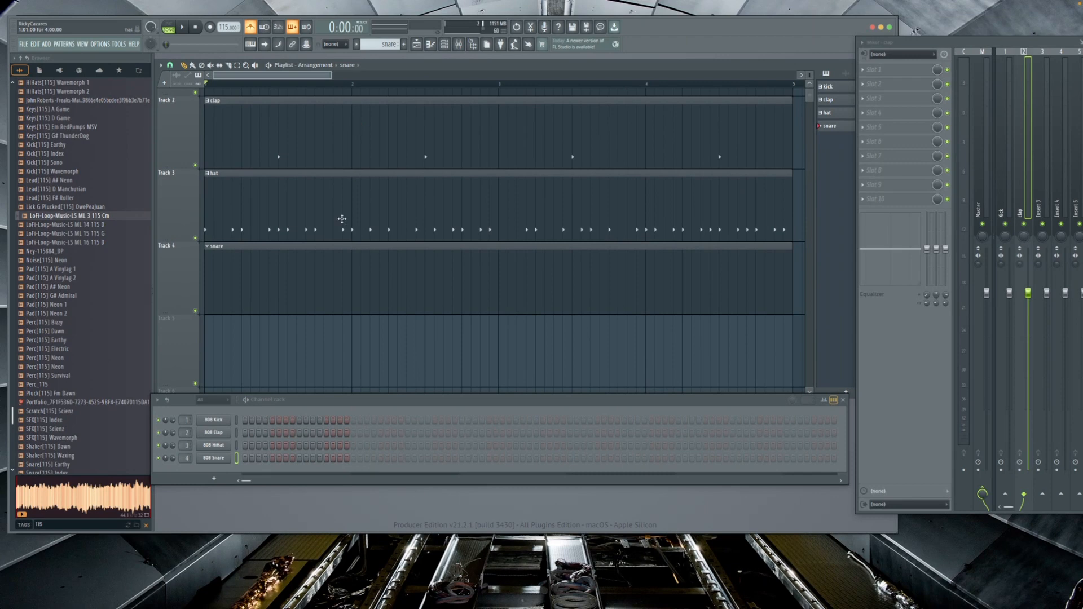
pyautogui.click(298, 459)
pyautogui.press('space')
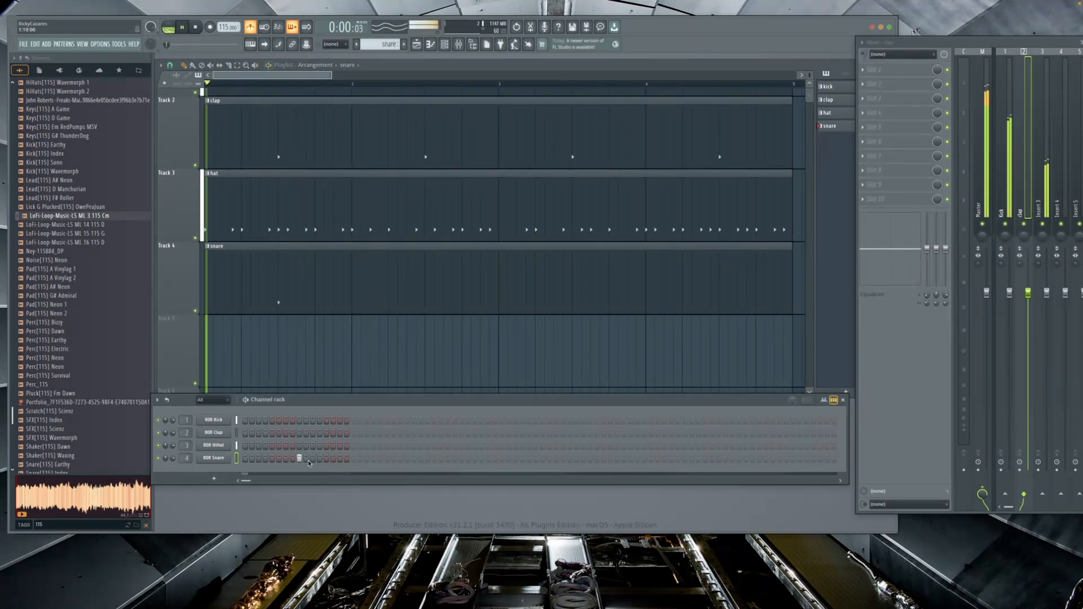
pyautogui.click(408, 458)
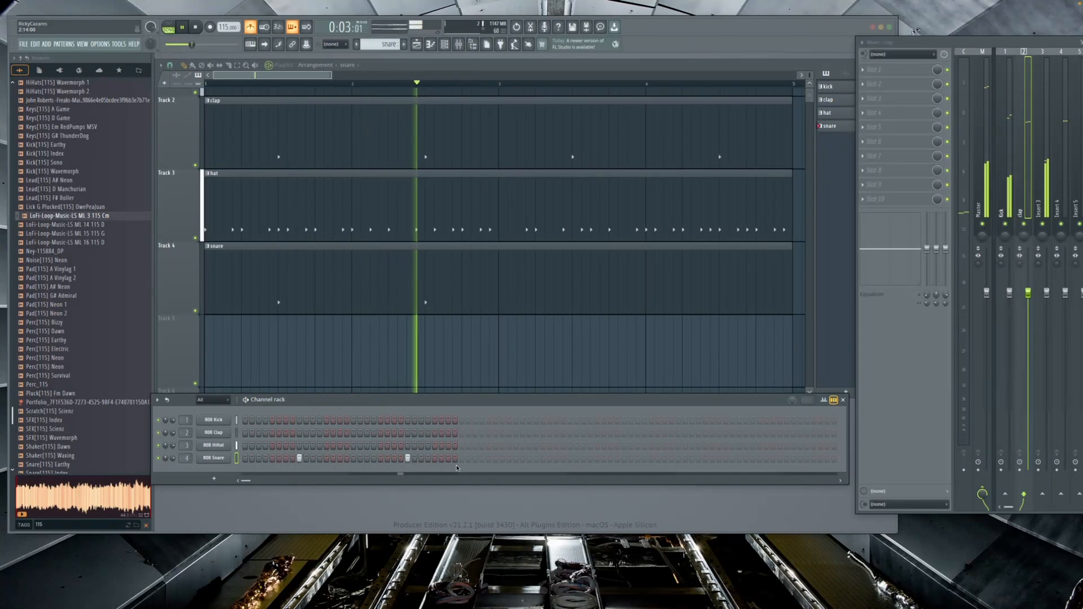
pyautogui.click(516, 458)
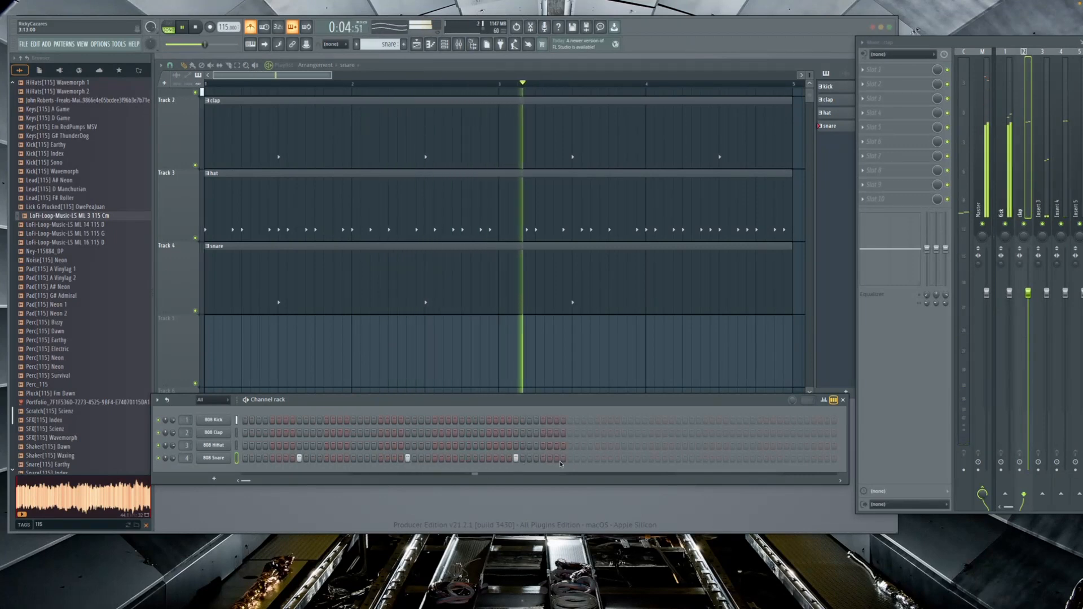
pyautogui.click(624, 458)
pyautogui.press('space')
# During playback, lower the mixer faders of Kick, clap, Insert 3 and Insert 4, setting Insert 3 lowest, and stop the song.
pyautogui.scroll(-4, 272, 364)
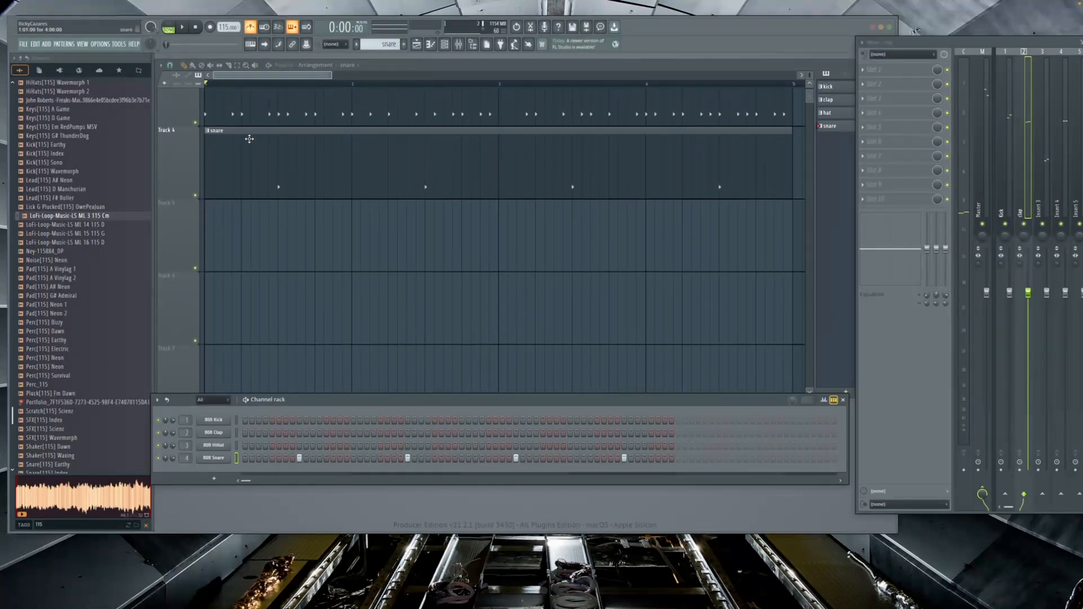
pyautogui.press('space')
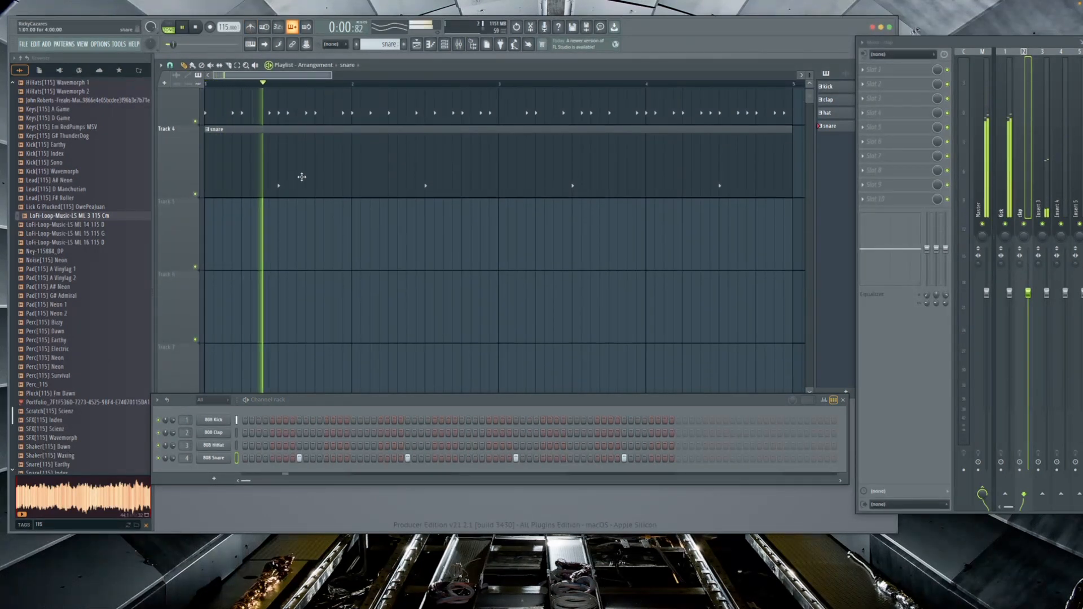
pyautogui.moveTo(964, 43); pyautogui.dragTo(881, 43)
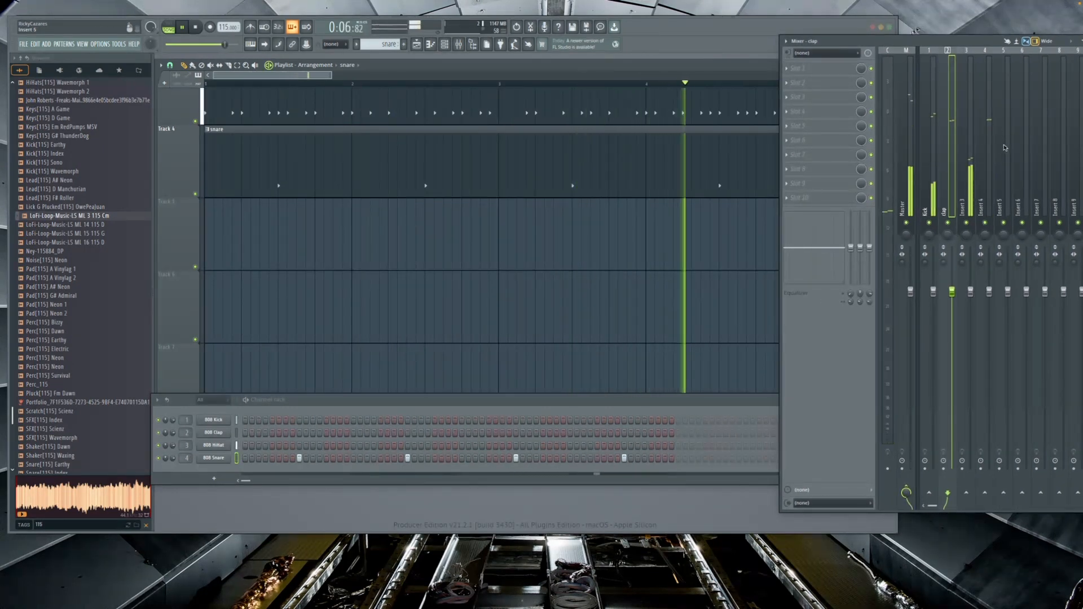
pyautogui.moveTo(951, 291); pyautogui.dragTo(970, 326)
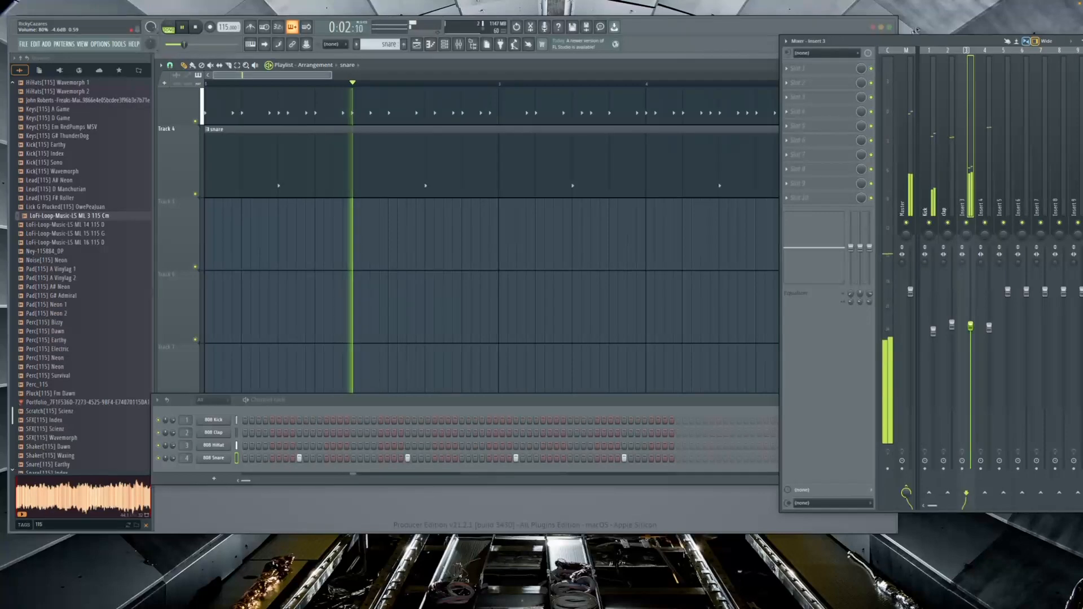
pyautogui.click(913, 97)
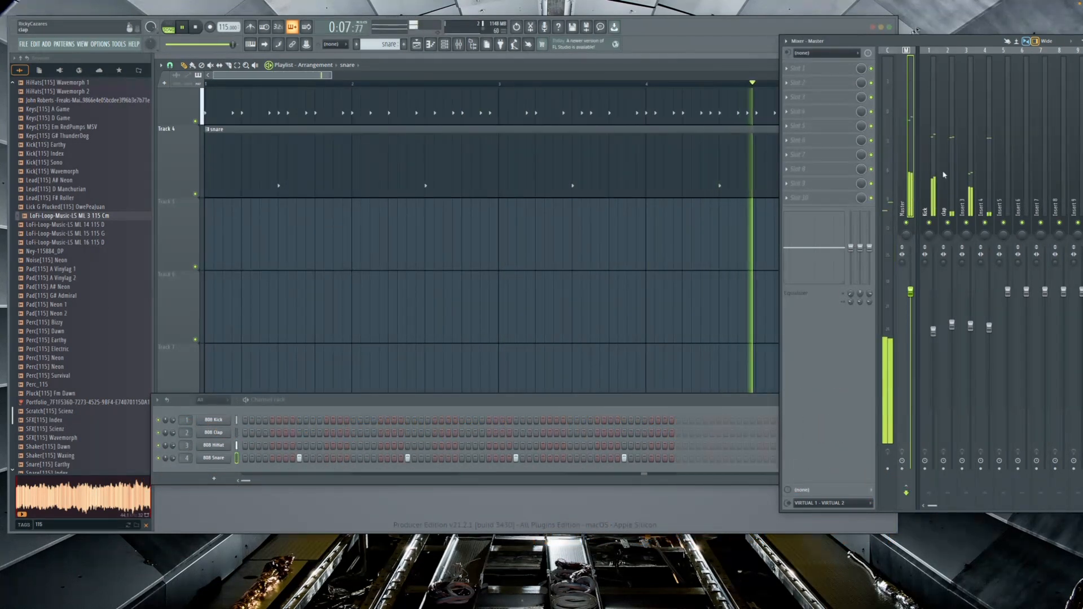
pyautogui.moveTo(970, 325); pyautogui.dragTo(970, 334)
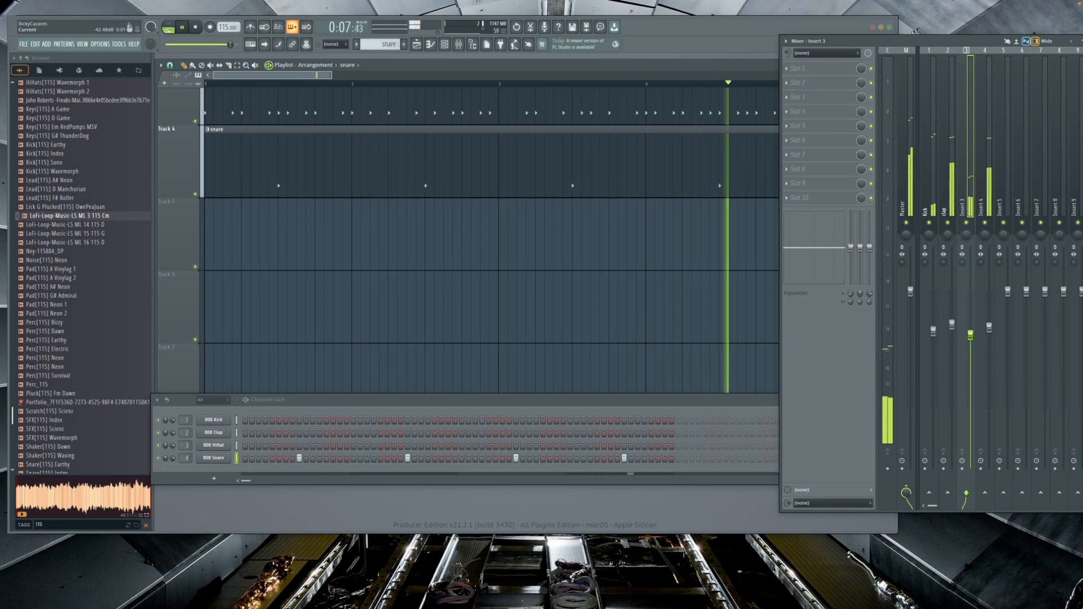
pyautogui.press('space')
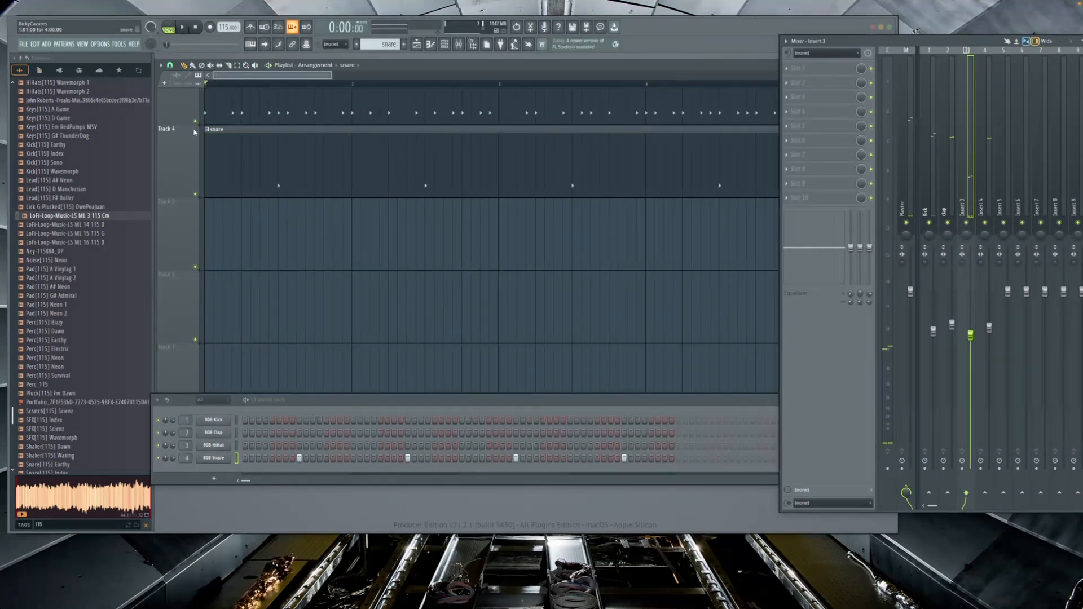
# Look through the 115 BPM sample list for a melodic loop and audition one of the LoFi loops.
pyautogui.scroll(2, 463, 248)
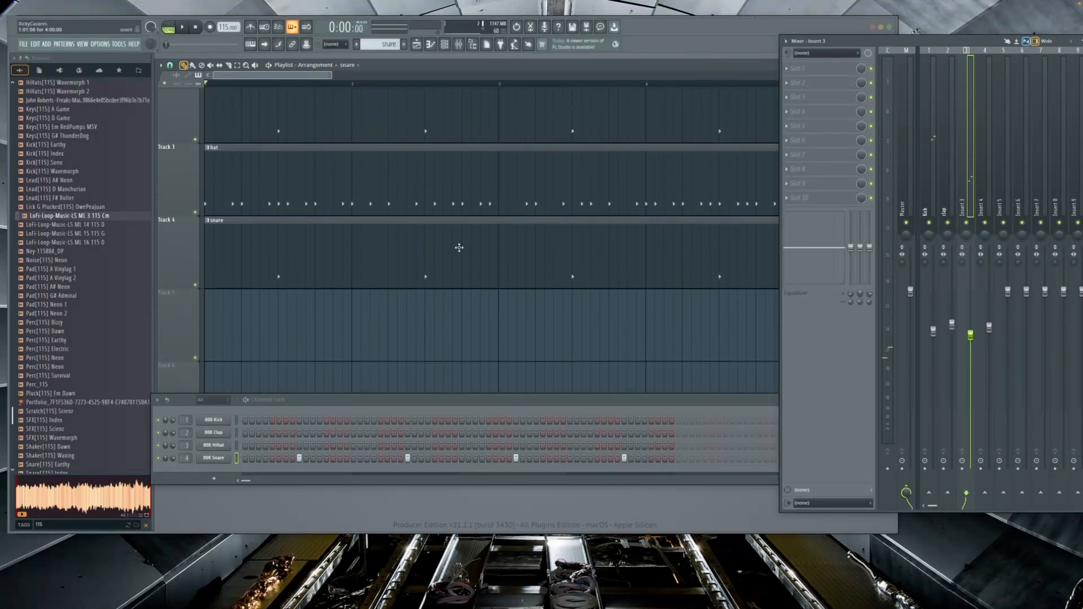
pyautogui.scroll(-1, 84, 297)
pyautogui.scroll(-14, 85, 298)
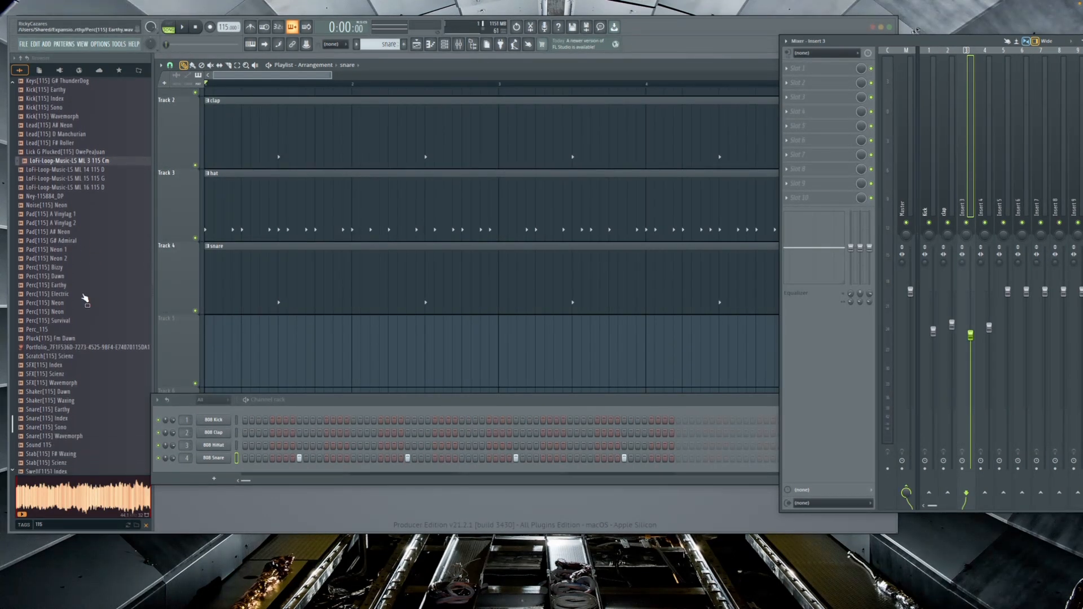
pyautogui.scroll(-3, 67, 341)
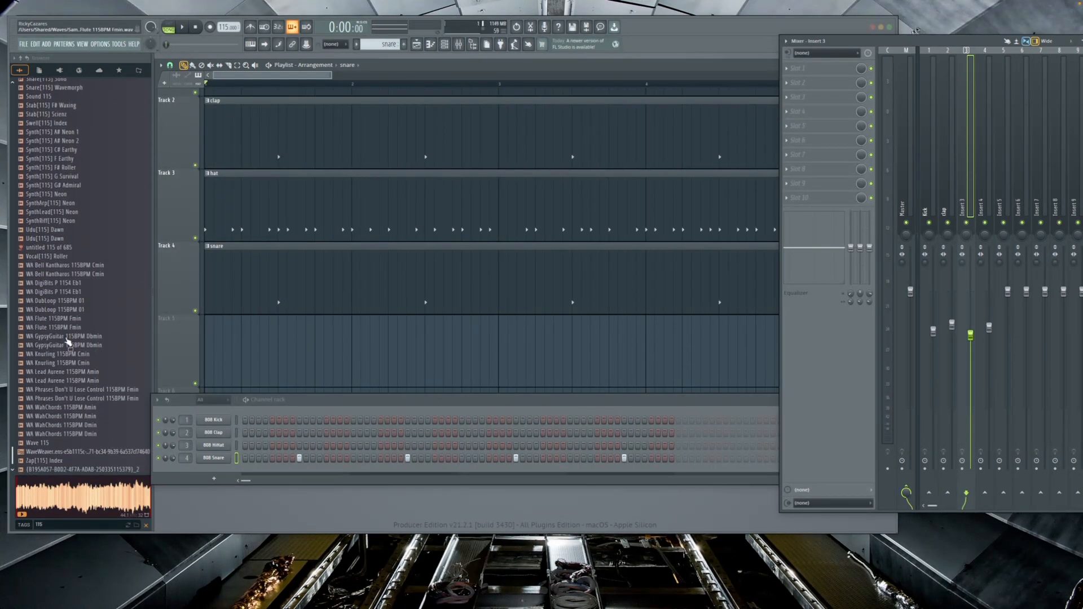
pyautogui.scroll(16, 67, 342)
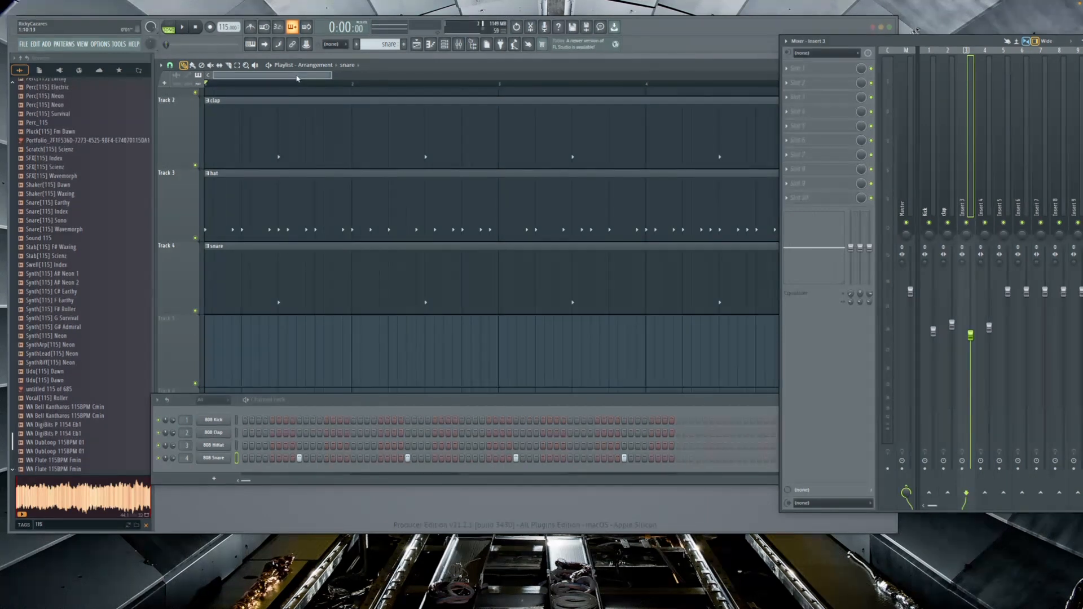
pyautogui.scroll(15, 90, 338)
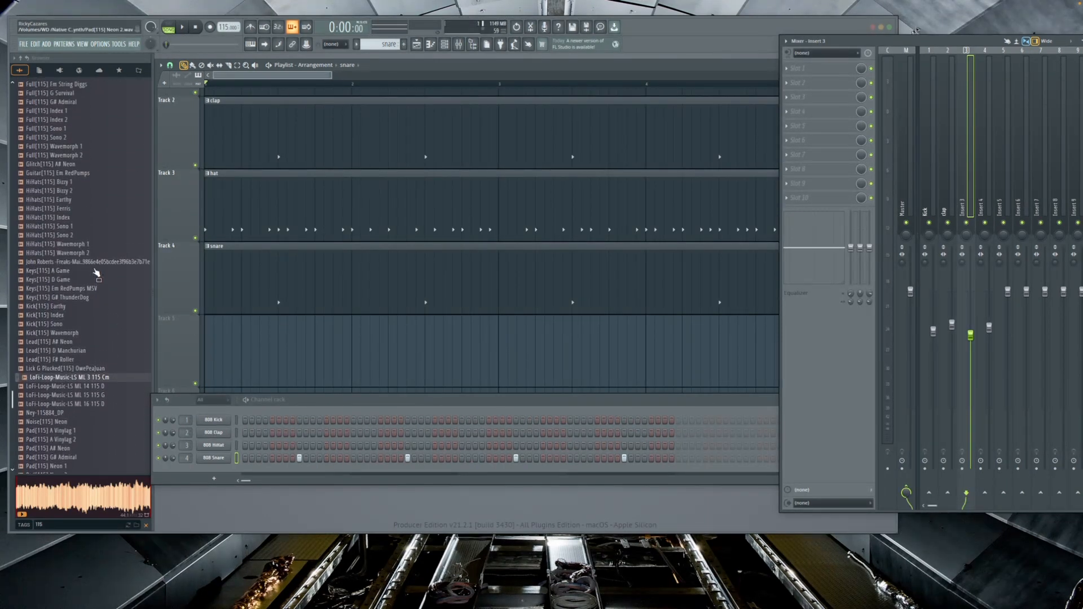
pyautogui.click(93, 393)
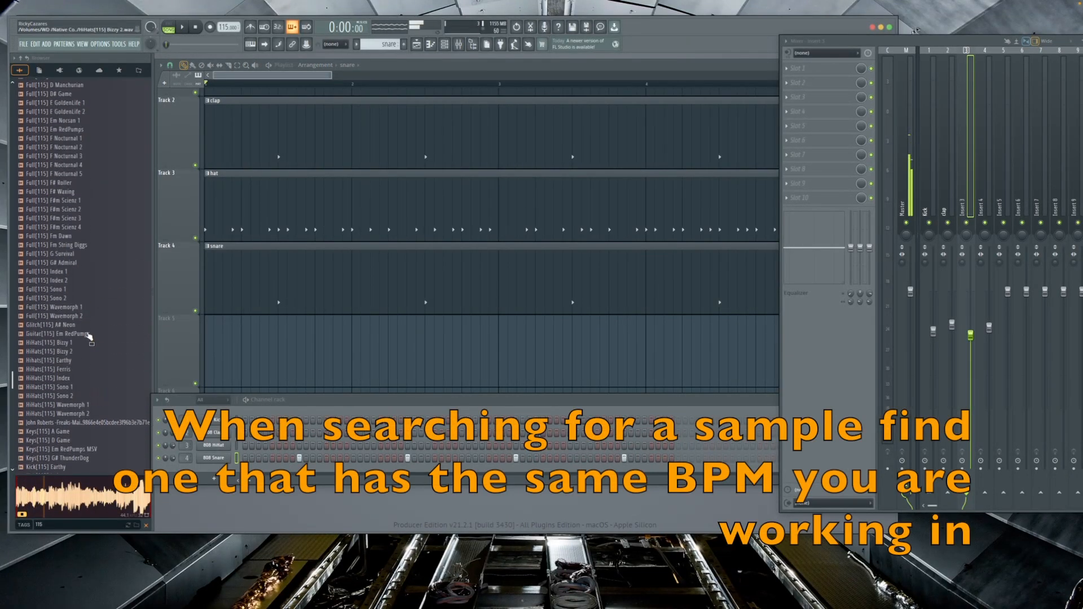
# Audition the Cymatics 115 BPM samples, including the Vocal Essentials Arp in E Maj and Soft Chord Loop 4B.
pyautogui.scroll(6, 89, 337)
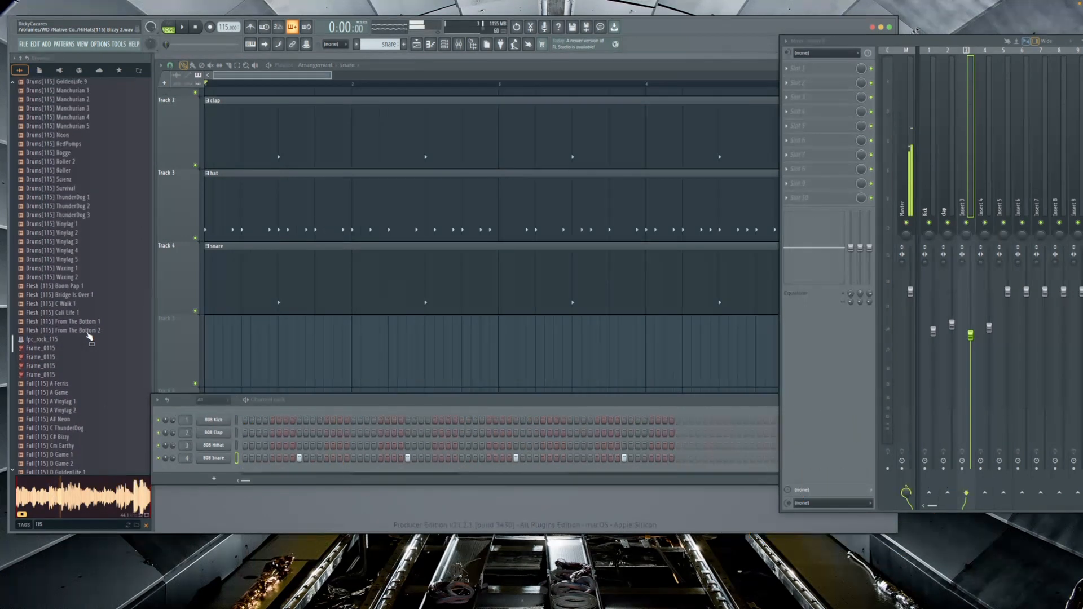
pyautogui.scroll(7, 89, 316)
pyautogui.click(104, 198)
pyautogui.click(104, 180)
pyautogui.click(105, 190)
pyautogui.click(105, 208)
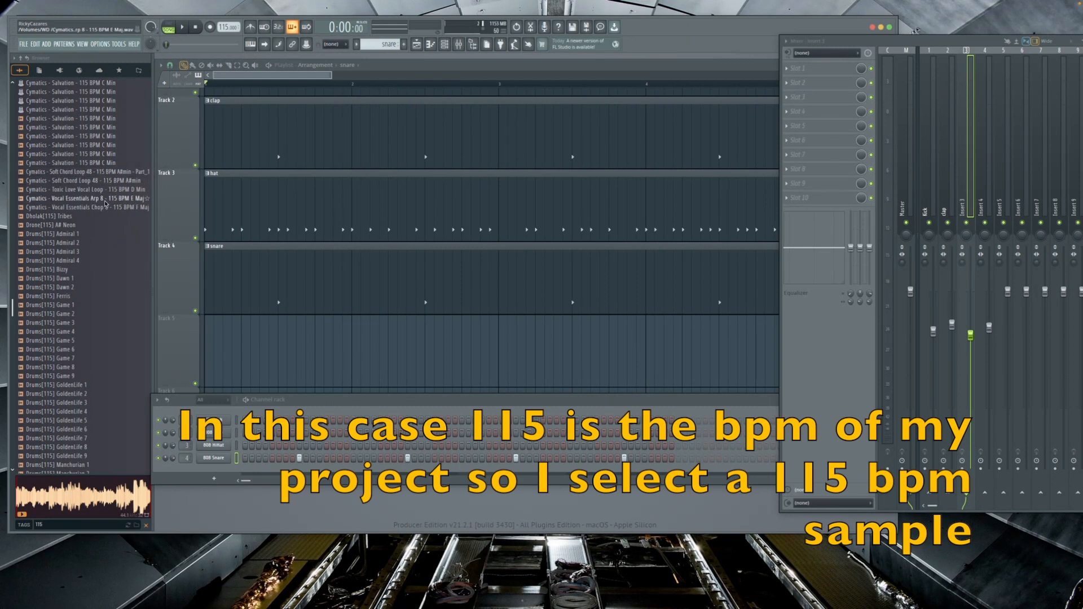
pyautogui.click(111, 181)
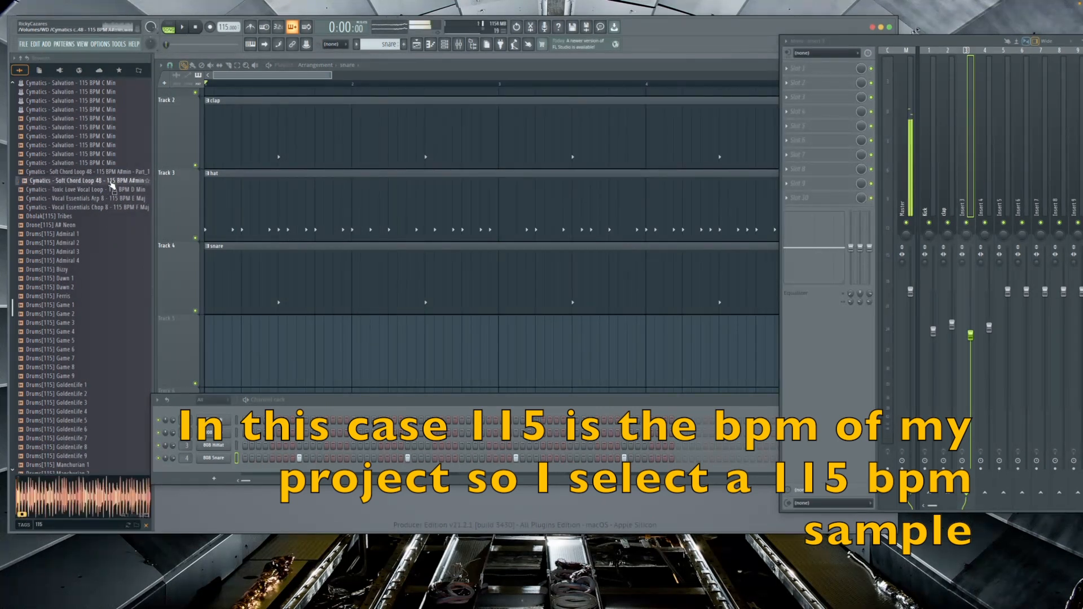
# Audition the LoFi loops and place LoFi-Loop-Music-LS ML 3 115 Cm at the very start of playlist Track 5.
pyautogui.scroll(-10, 85, 395)
pyautogui.scroll(-12, 84, 403)
pyautogui.scroll(-5, 87, 405)
pyautogui.click(98, 389)
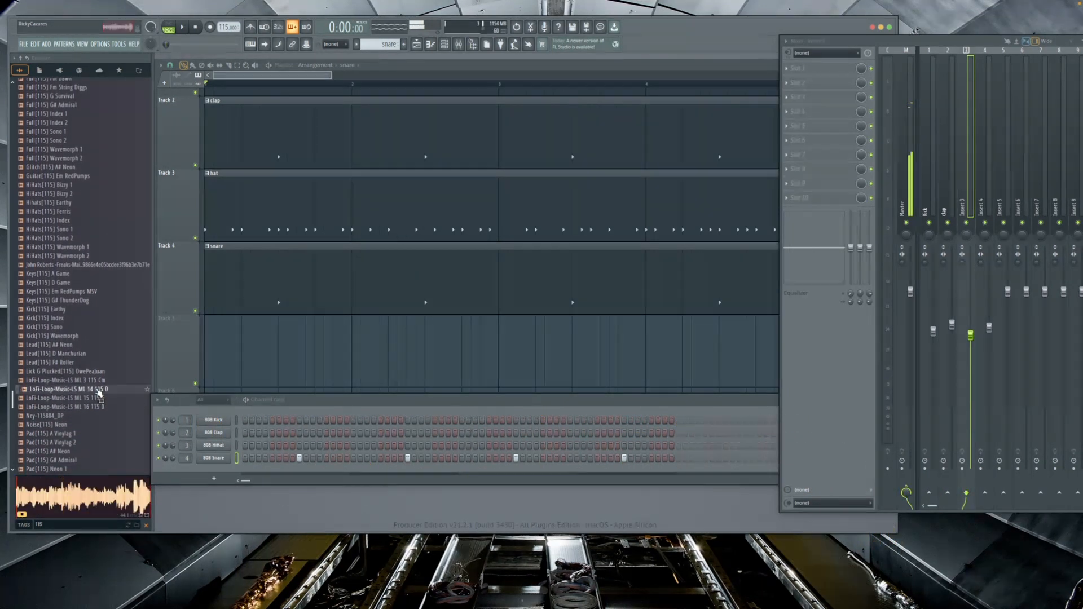
pyautogui.click(97, 380)
pyautogui.moveTo(96, 380); pyautogui.dragTo(302, 367)
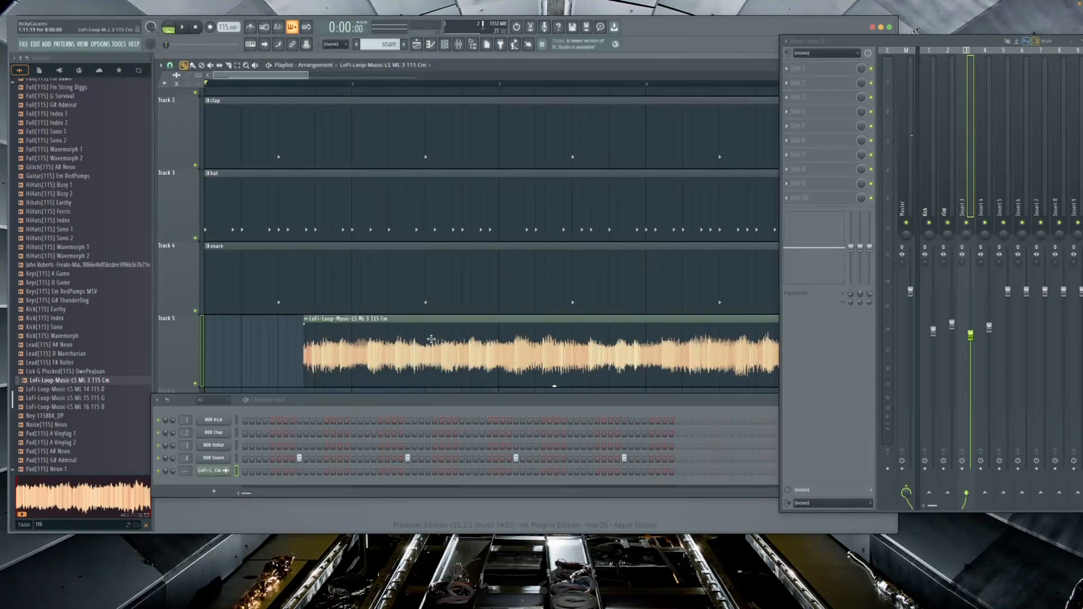
pyautogui.moveTo(435, 333); pyautogui.dragTo(336, 332)
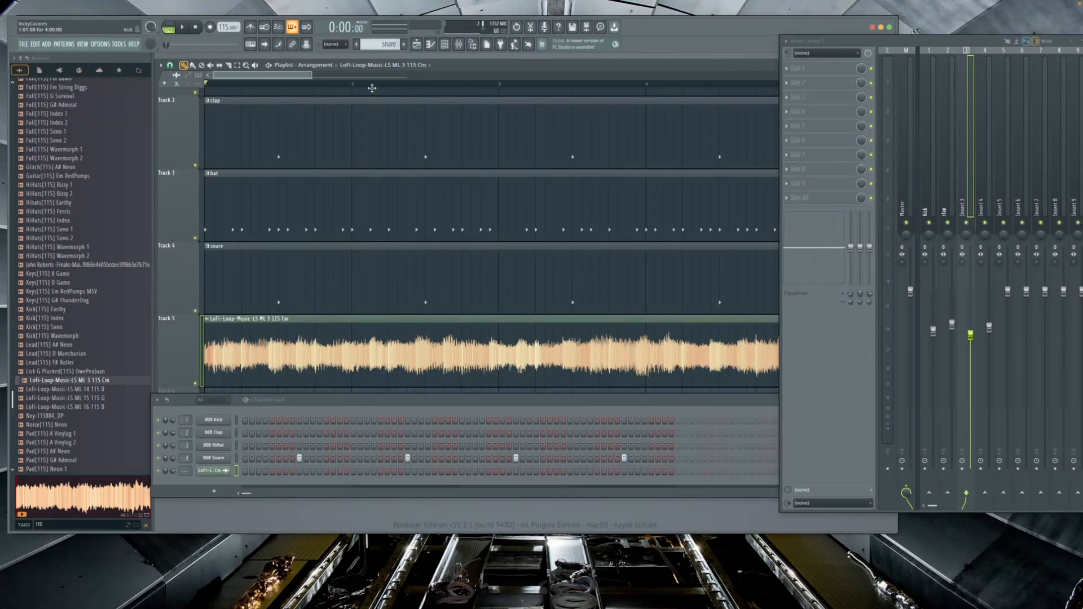
# Look over the sample packs on the FL Cloud Discover page and return to the full file browser.
pyautogui.scroll(6, 100, 88)
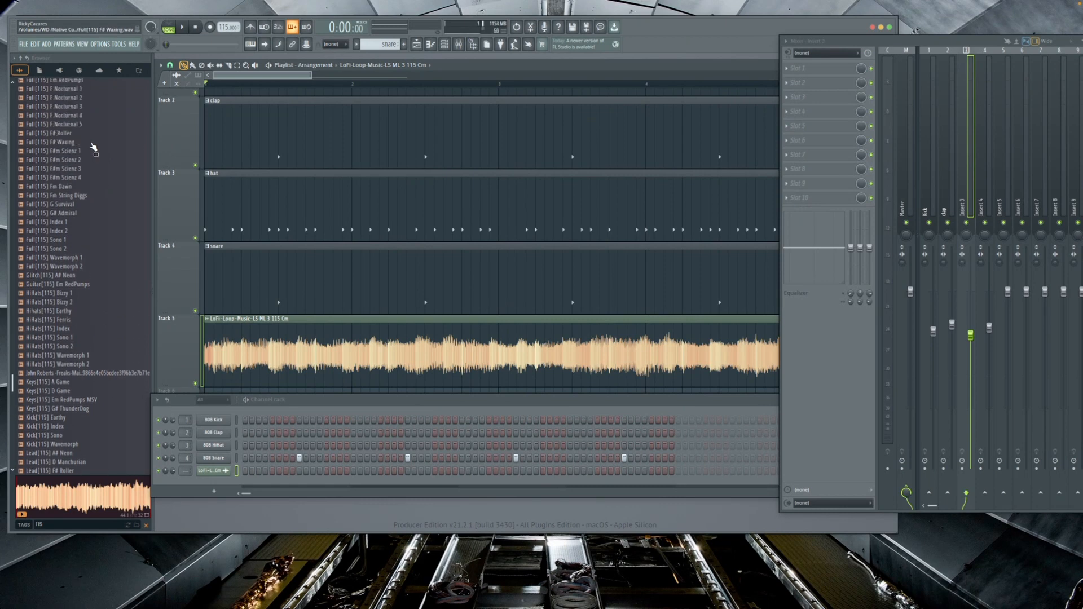
pyautogui.click(100, 72)
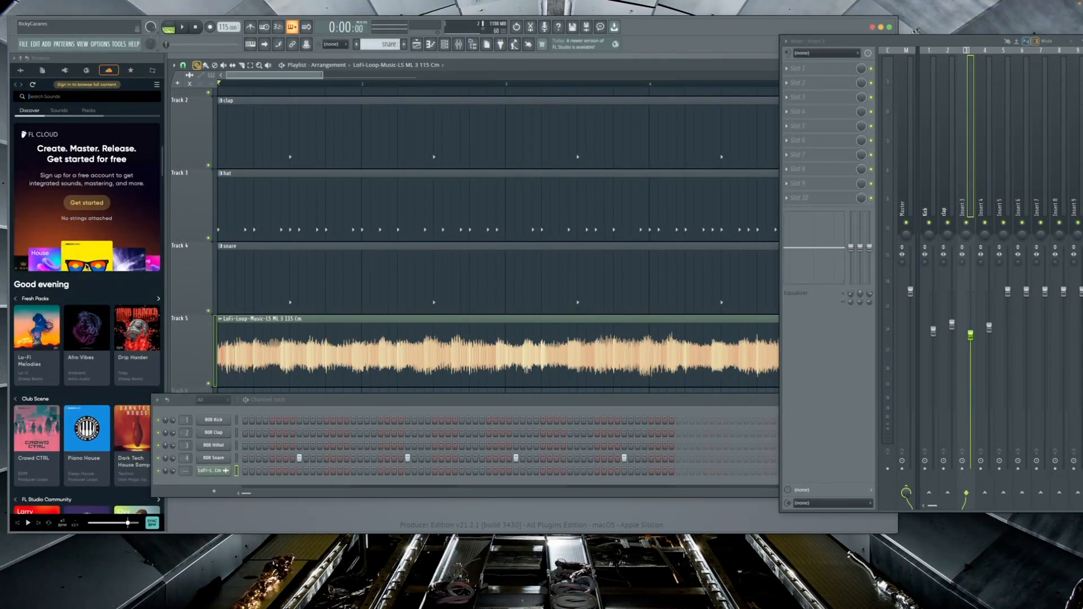
pyautogui.scroll(-6, 92, 389)
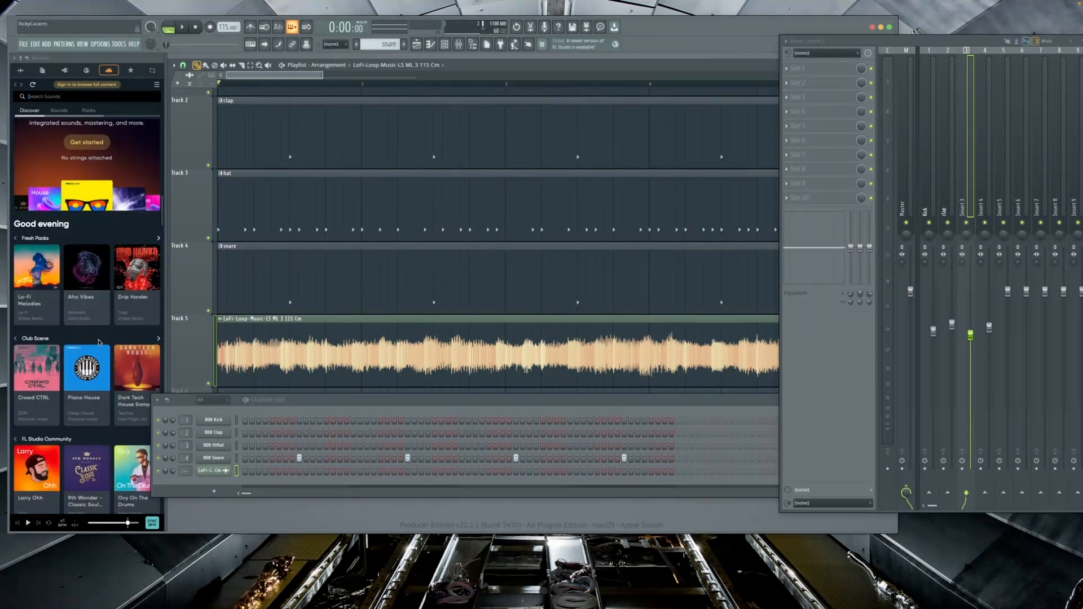
pyautogui.scroll(-2, 91, 369)
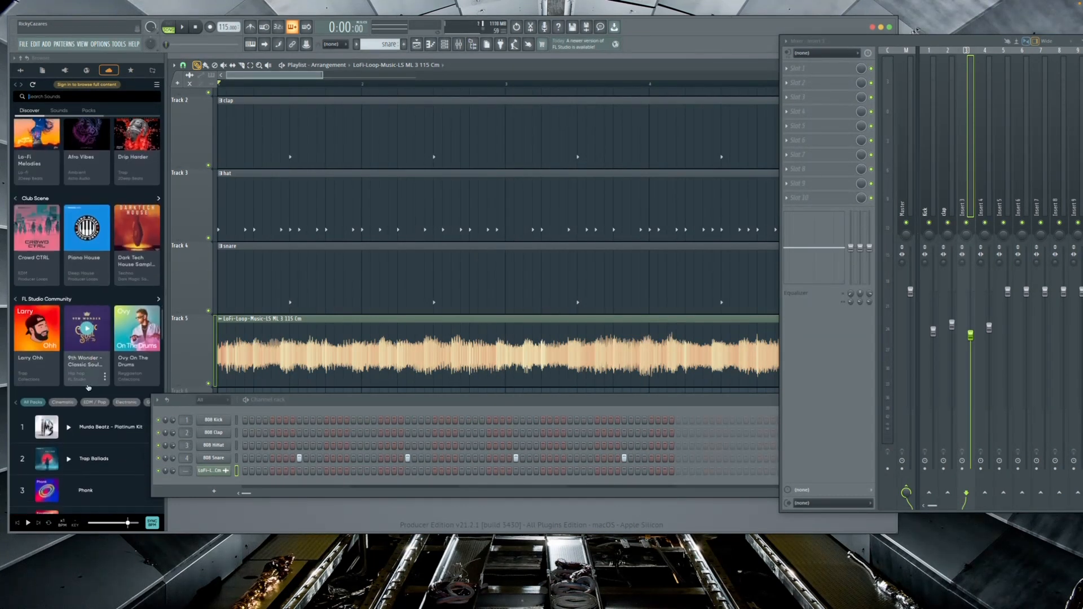
pyautogui.scroll(-3, 88, 386)
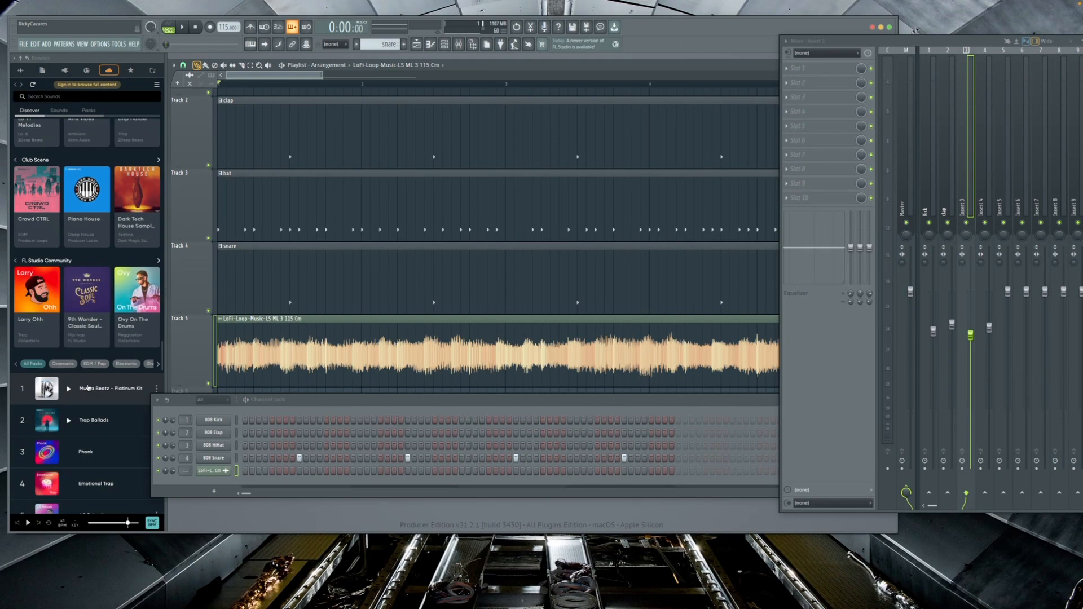
pyautogui.scroll(-4, 88, 387)
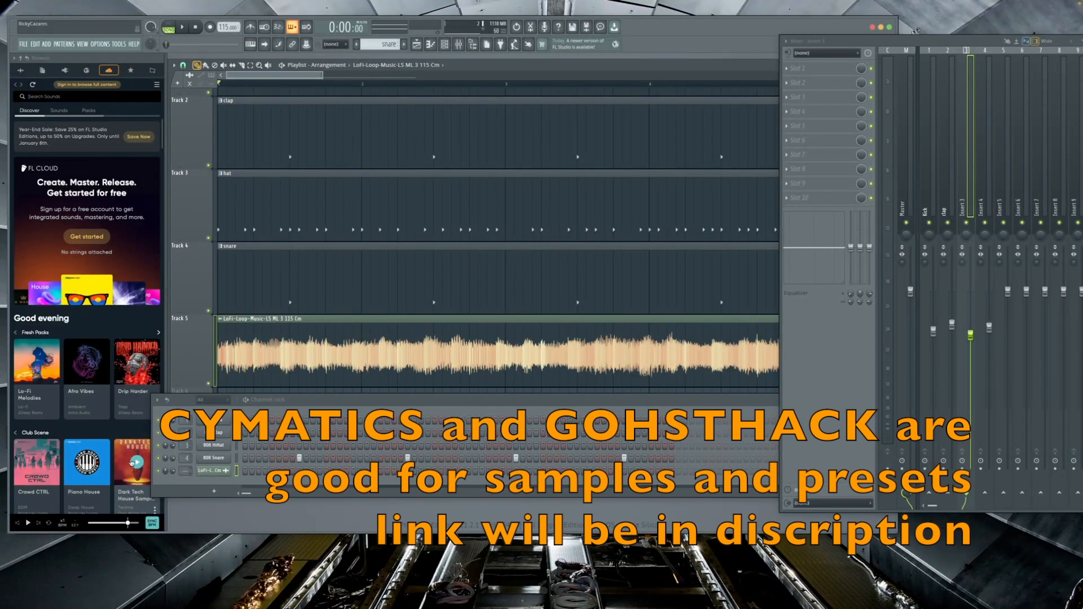
pyautogui.moveTo(75, 366)
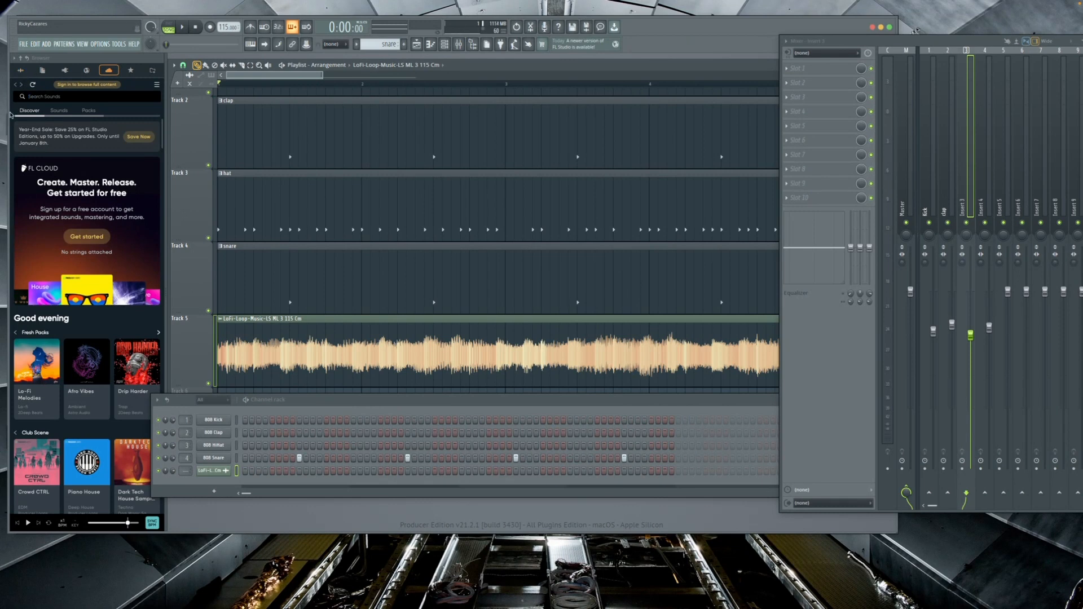
pyautogui.click(24, 71)
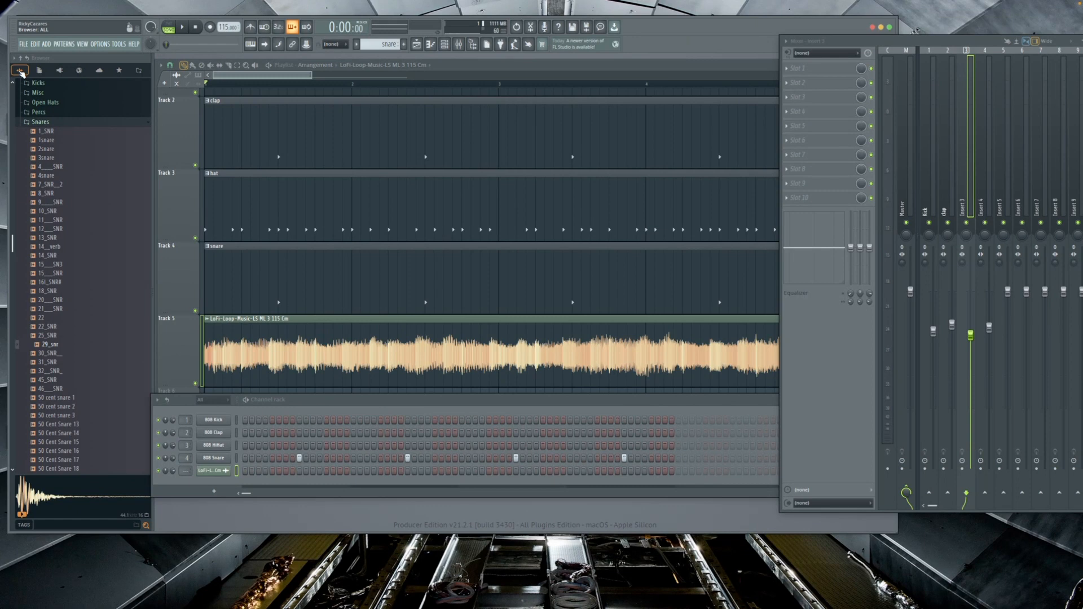
pyautogui.scroll(3, 87, 349)
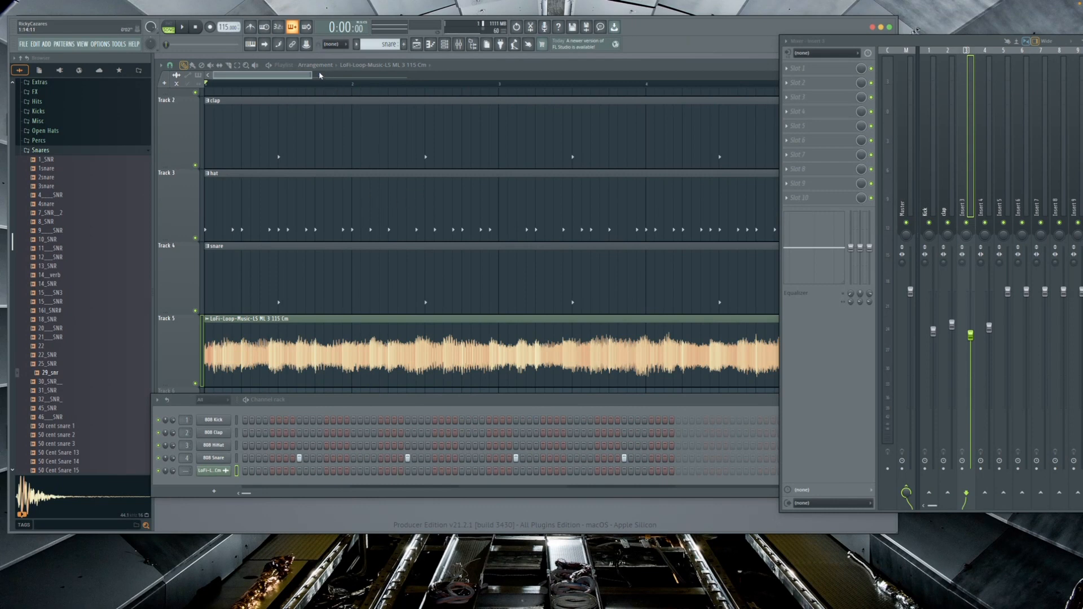
# Duplicate the four kick, clap, hat and snare clips directly after the originals on playlist Tracks 1 to 4.
pyautogui.moveTo(311, 73); pyautogui.dragTo(539, 218)
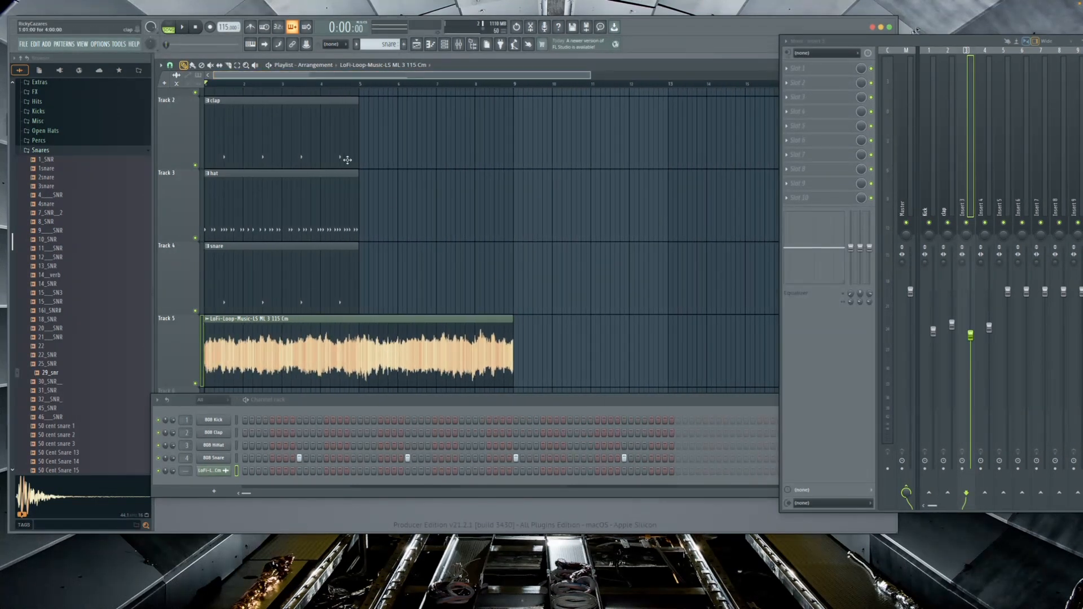
pyautogui.scroll(2, 397, 194)
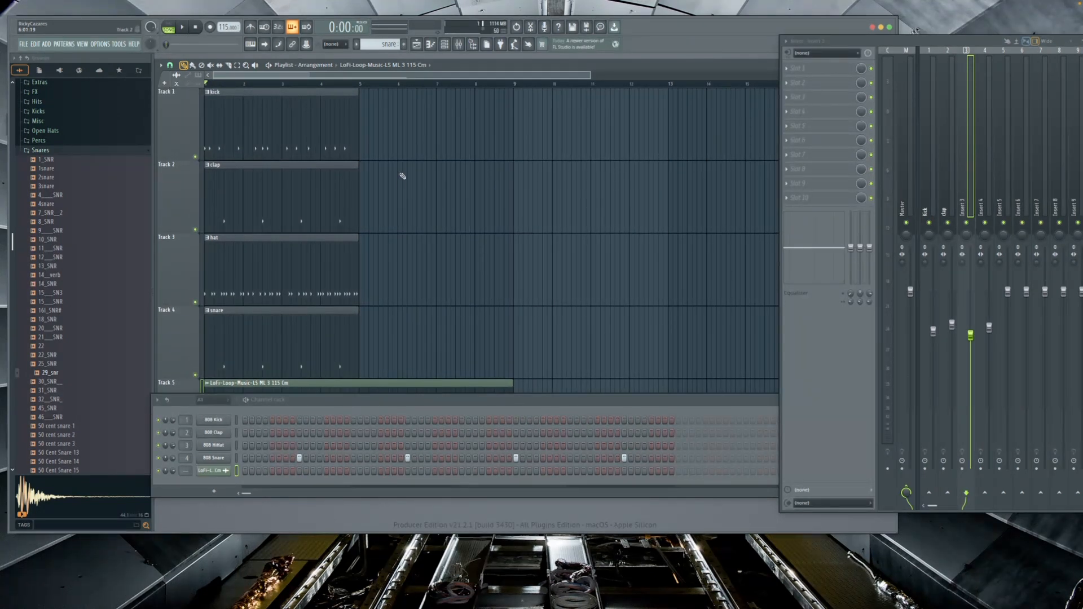
pyautogui.press('e')
pyautogui.moveTo(377, 107)
pyautogui.mouseDown()
pyautogui.moveTo(331, 210)
pyautogui.moveTo(231, 329)
pyautogui.mouseUp()
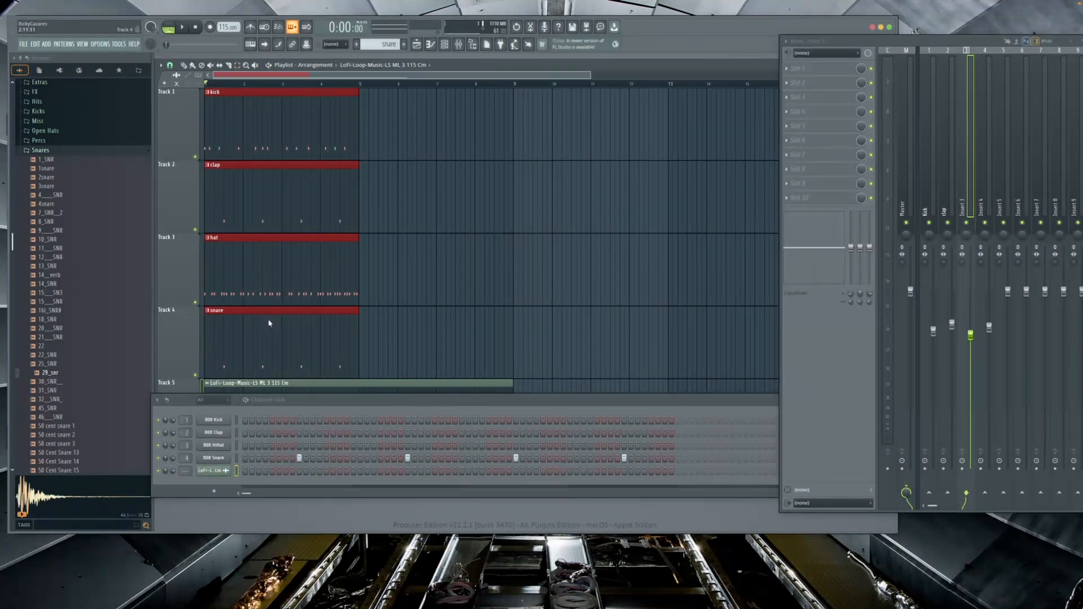
pyautogui.press('super+b')
pyautogui.scroll(-1, 391, 337)
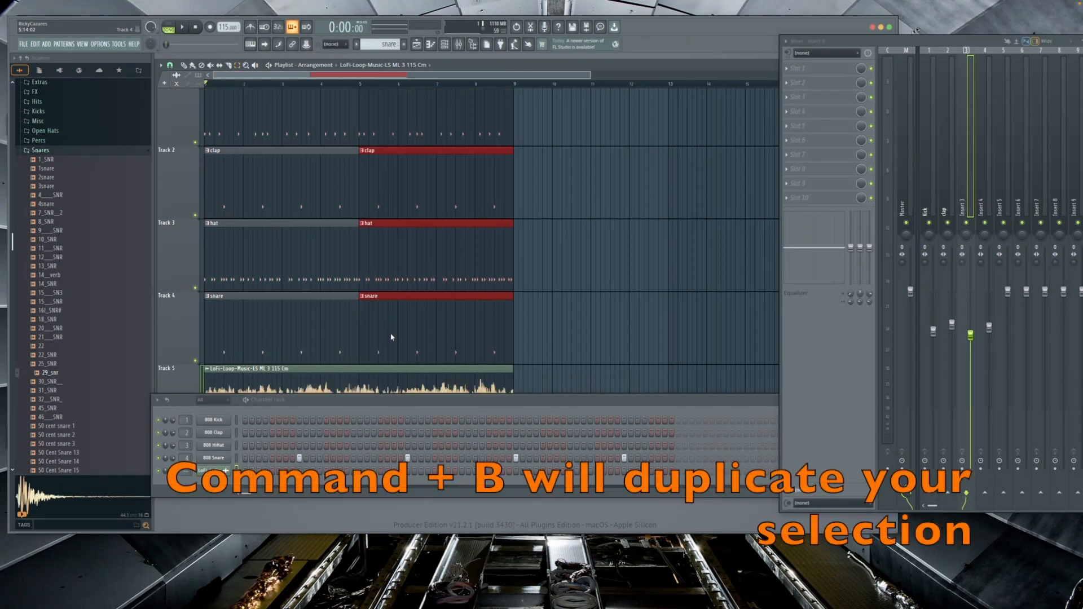
# Check up close whether the LoFi loop on Track 5 ends exactly where the duplicated drum clips end.
pyautogui.scroll(-3, 391, 336)
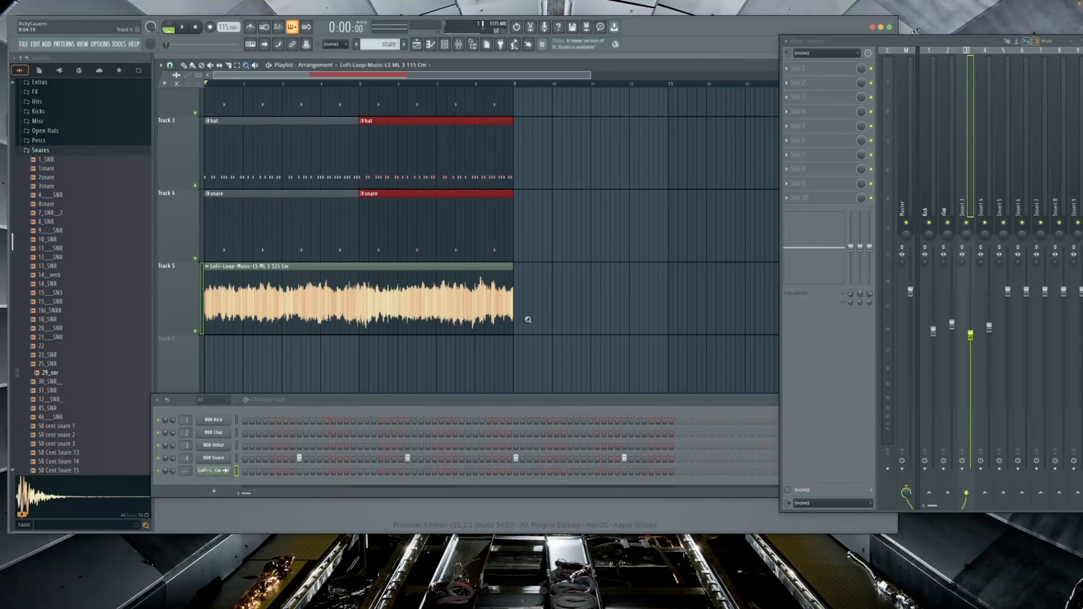
pyautogui.moveTo(529, 332); pyautogui.dragTo(510, 333)
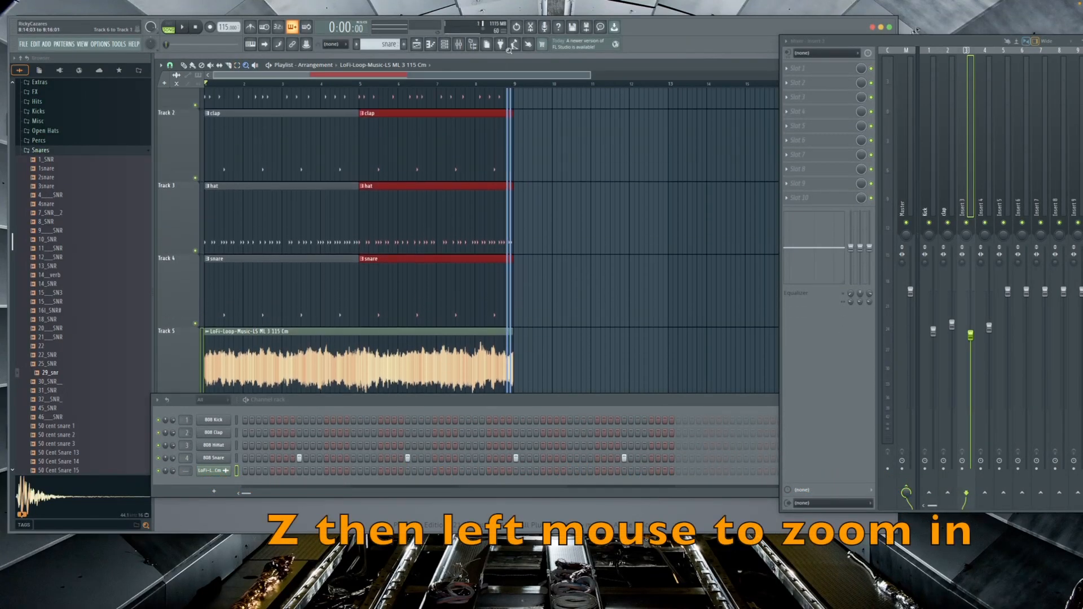
pyautogui.moveTo(675, 302)
pyautogui.mouseDown()
pyautogui.moveTo(691, 326)
pyautogui.moveTo(652, 327)
pyautogui.mouseUp()
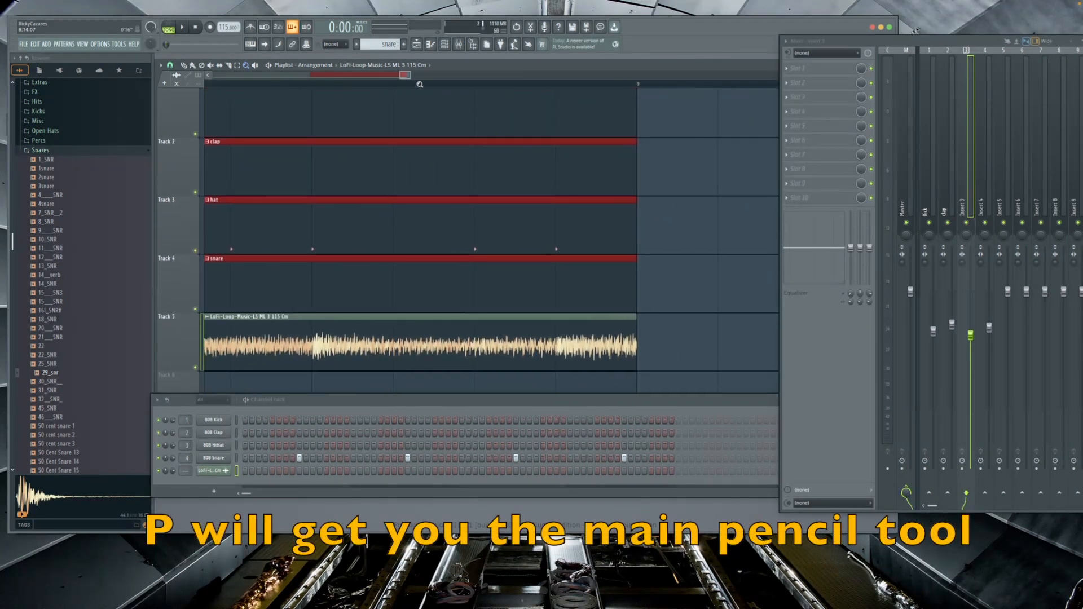
pyautogui.moveTo(410, 74); pyautogui.dragTo(500, 75)
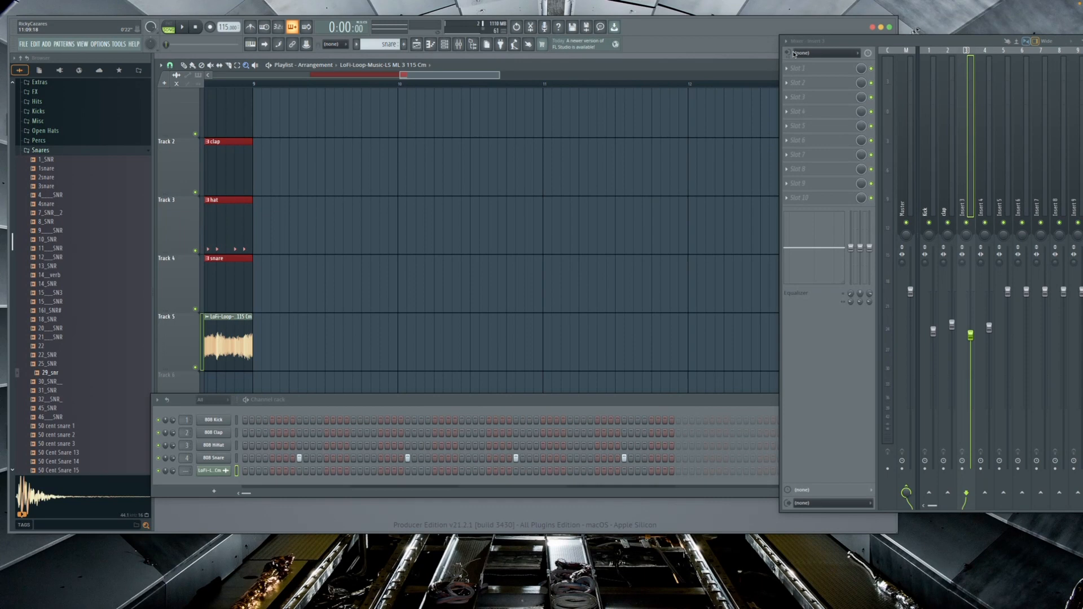
# Move the mixer aside and duplicate all drum and LoFi loop clips on Tracks 1 to 5, starting at bar 9.
pyautogui.moveTo(883, 41); pyautogui.dragTo(980, 100)
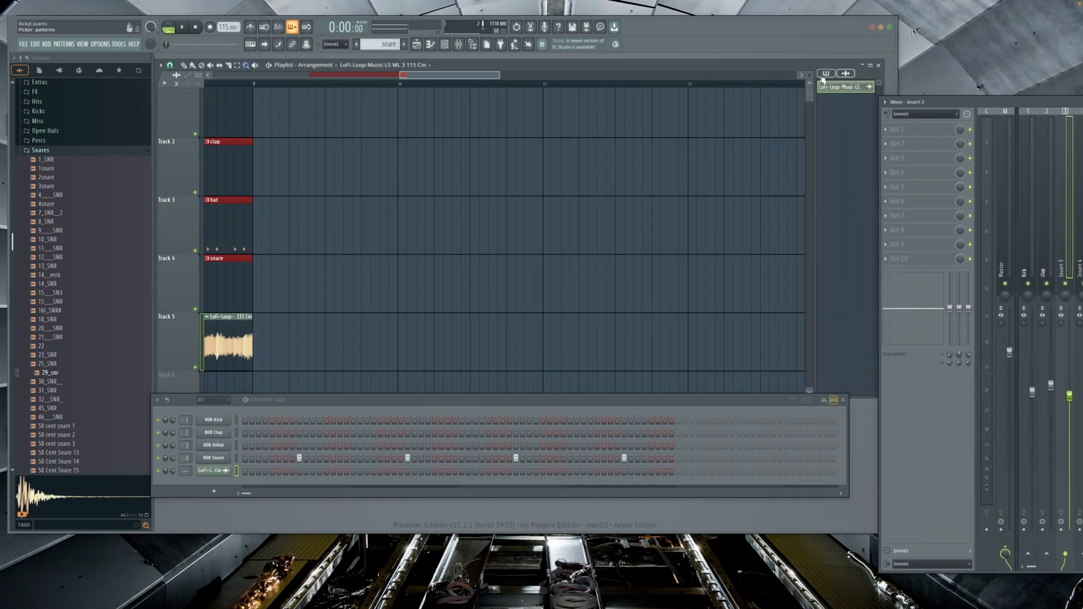
pyautogui.scroll(-3, 492, 370)
pyautogui.moveTo(491, 369); pyautogui.dragTo(100, 427)
pyautogui.moveTo(787, 310); pyautogui.dragTo(695, 397)
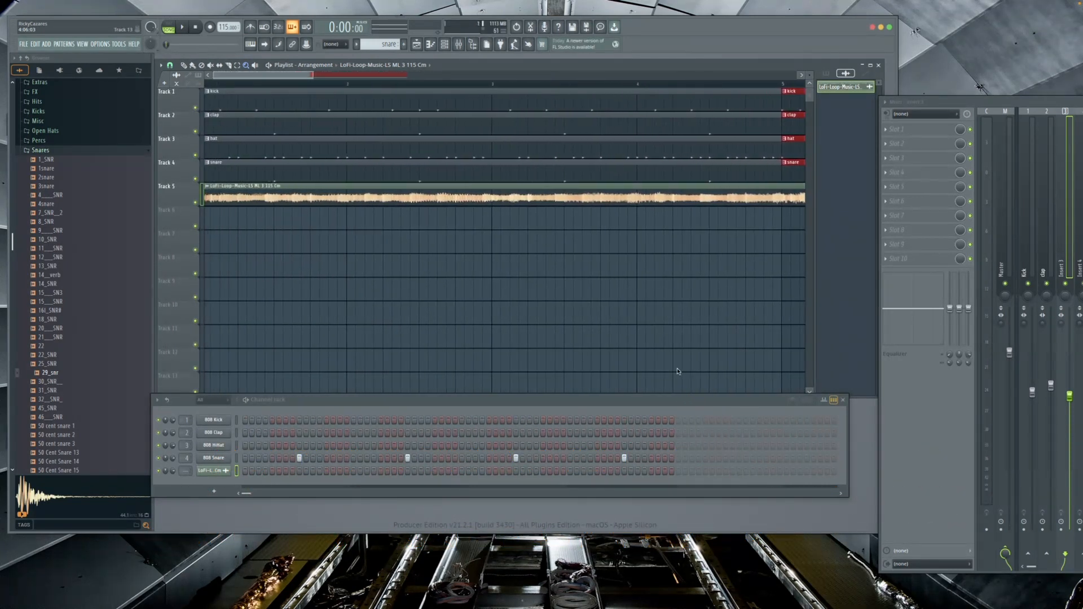
pyautogui.moveTo(314, 72); pyautogui.dragTo(473, 72)
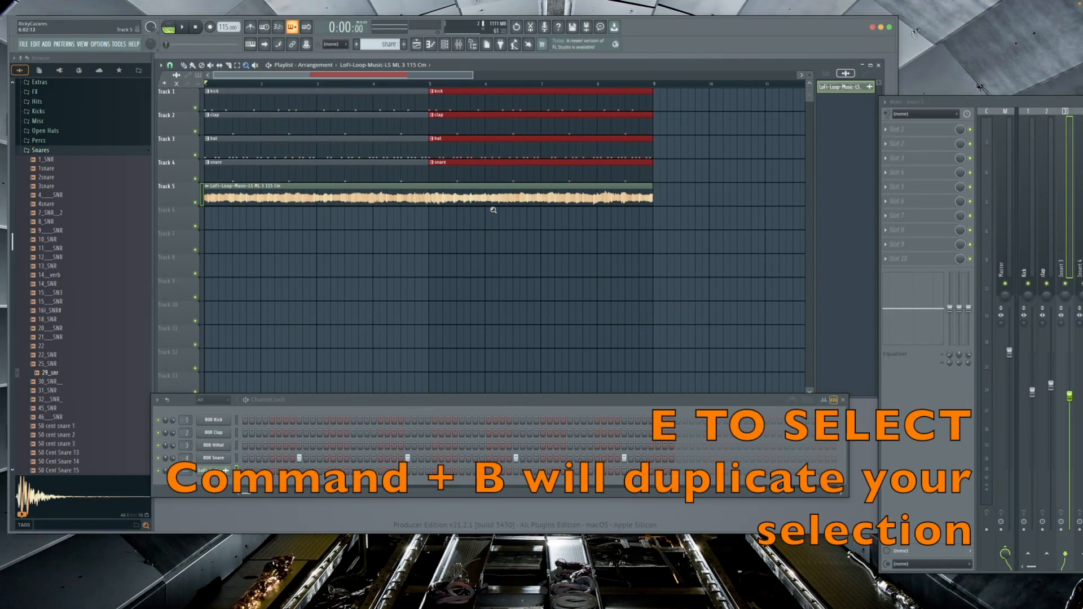
pyautogui.moveTo(674, 226); pyautogui.dragTo(203, 87)
pyautogui.press('super+b')
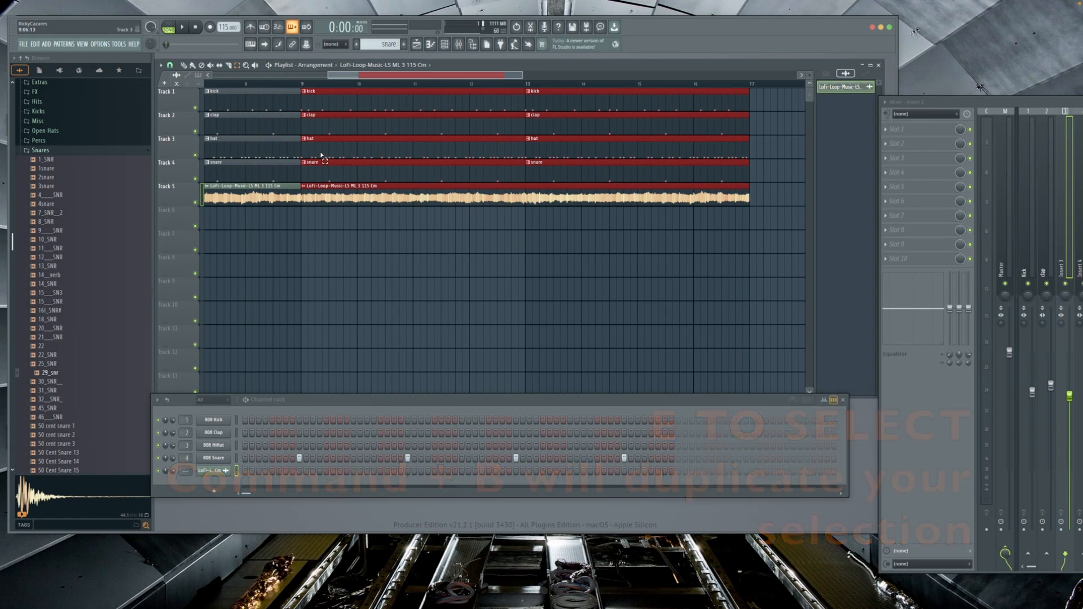
pyautogui.moveTo(331, 74); pyautogui.dragTo(215, 74)
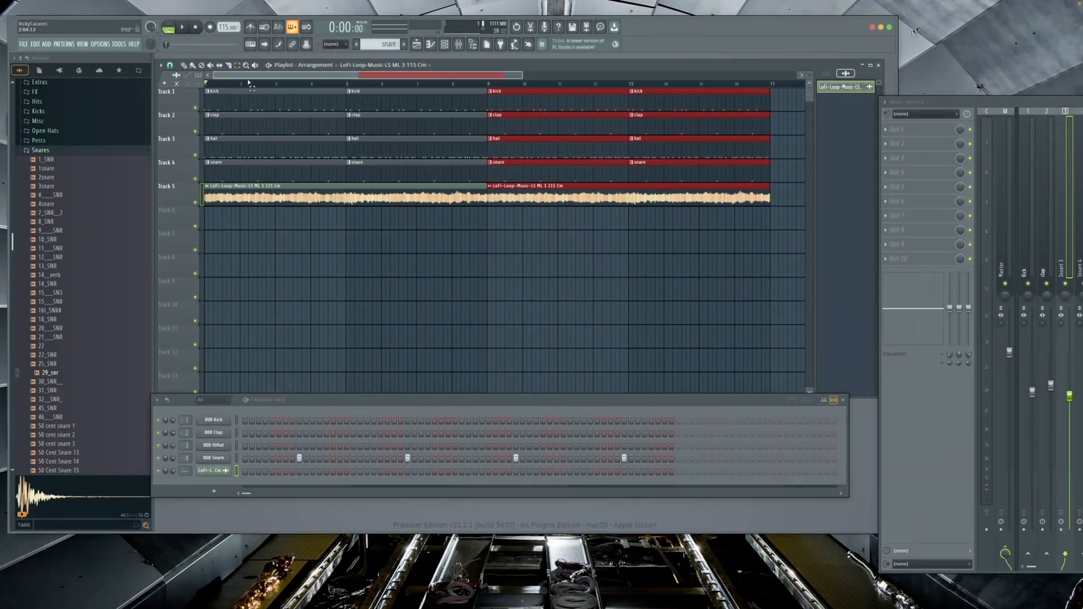
# Clear the clip selection and play the arrangement from the beginning of the playlist.
pyautogui.click(243, 83)
pyautogui.moveTo(246, 86); pyautogui.dragTo(209, 83)
pyautogui.click(506, 84)
pyautogui.click(207, 84)
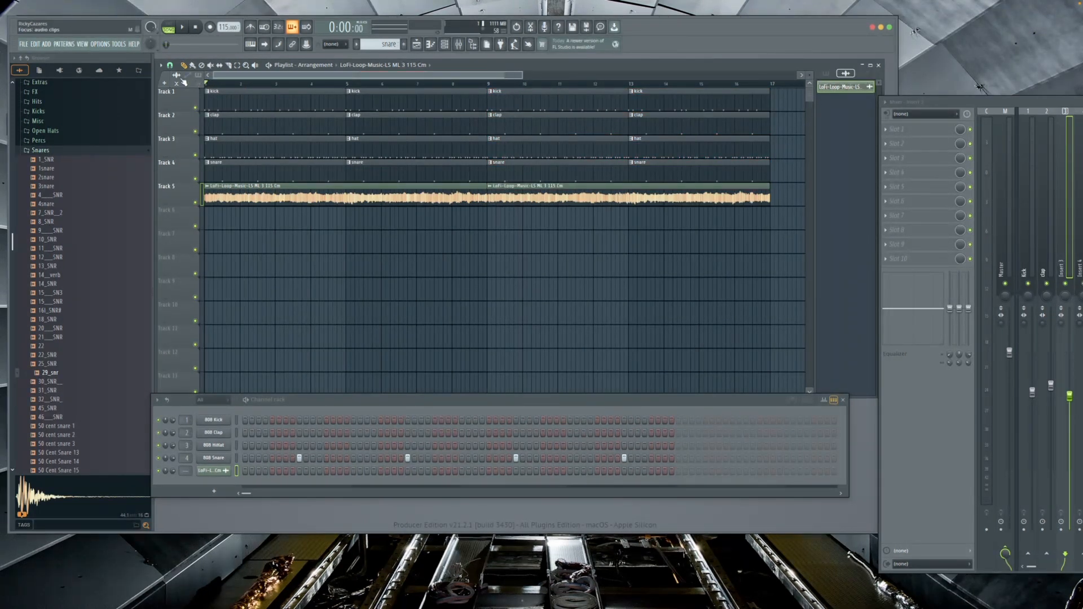
pyautogui.press('space')
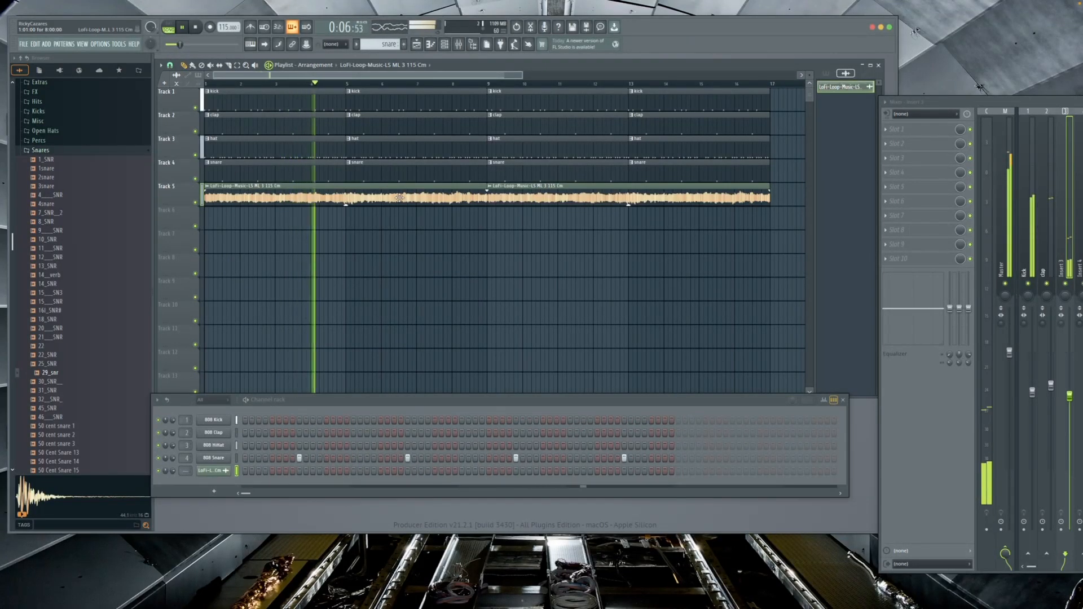
# Route the LoFi loop's audio clip channel to mixer track 5 and enable Remove DC offset and Normalize.
pyautogui.doubleClick(399, 198)
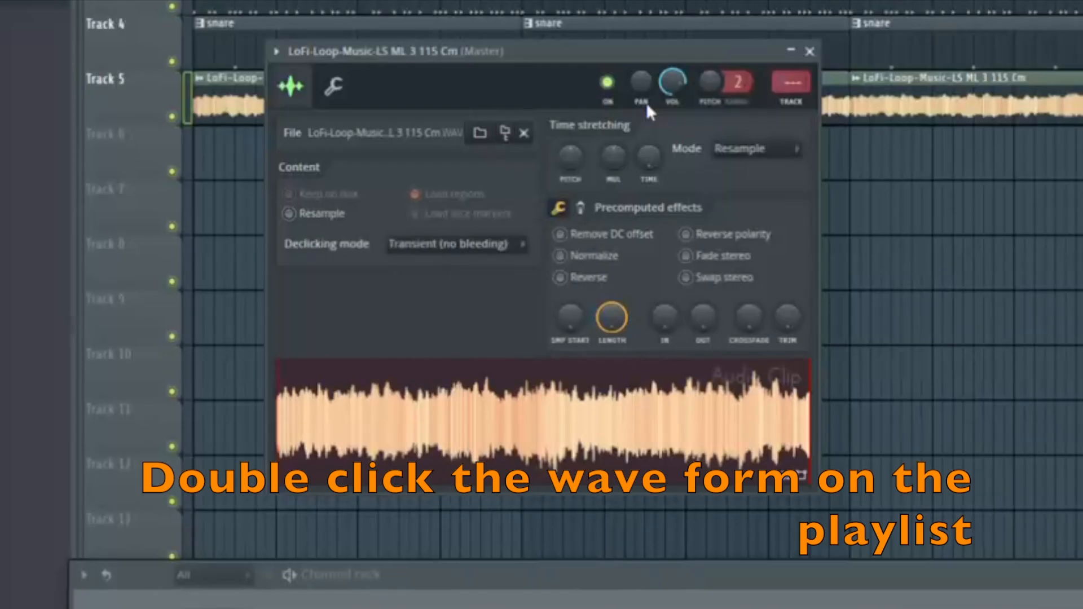
pyautogui.click(788, 103)
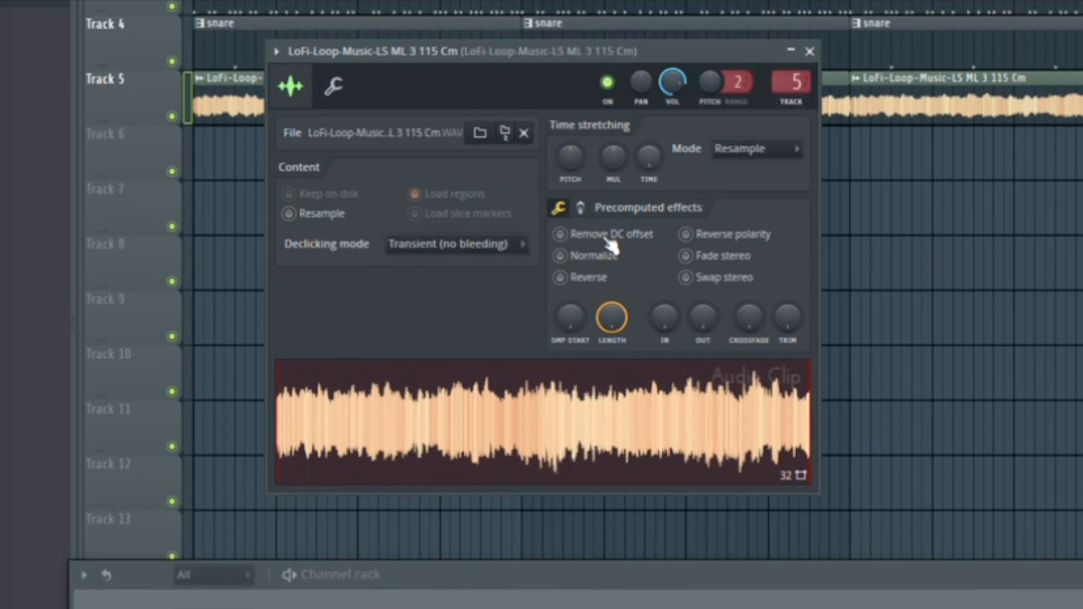
pyautogui.click(605, 251)
pyautogui.click(607, 237)
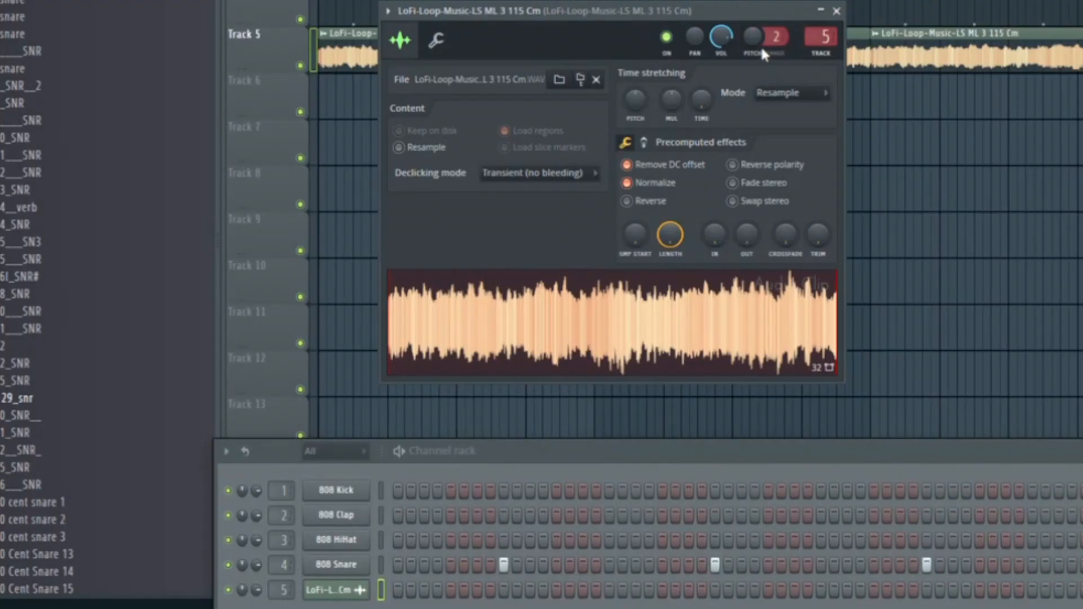
pyautogui.moveTo(718, 10); pyautogui.dragTo(637, 10)
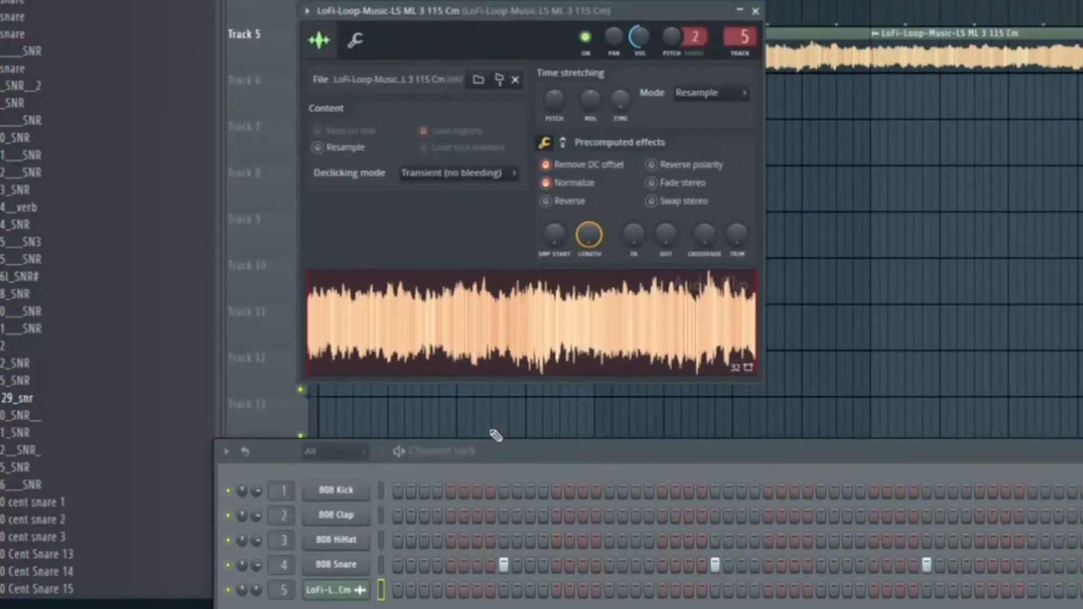
pyautogui.click(252, 590)
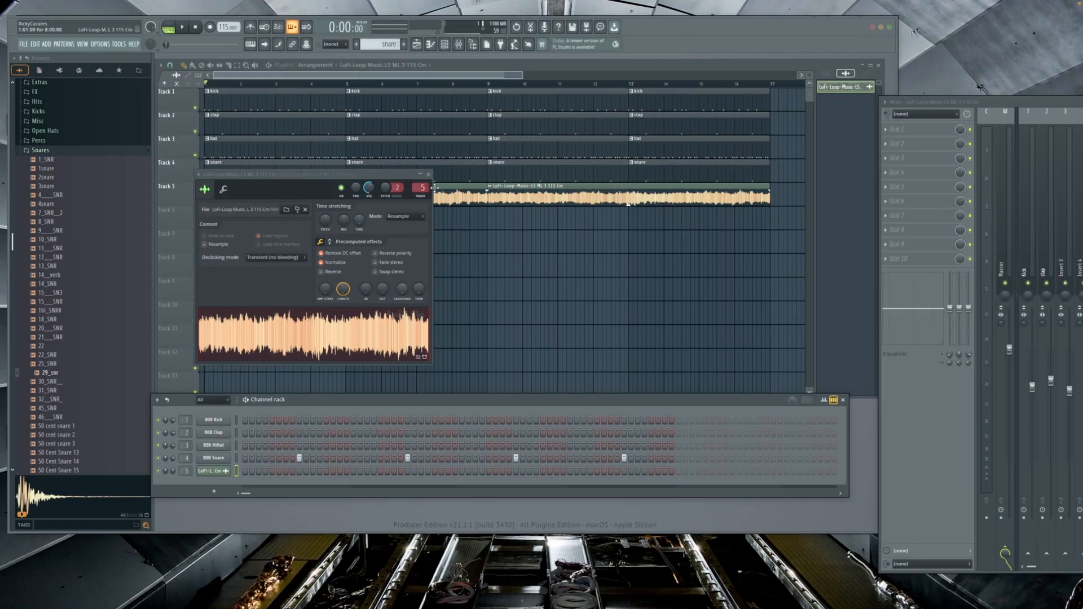
pyautogui.click(755, 11)
# Play the arrangement, bring the mixer fully into view and lower the LoFi loop's level on mixer track 5.
pyautogui.press('space')
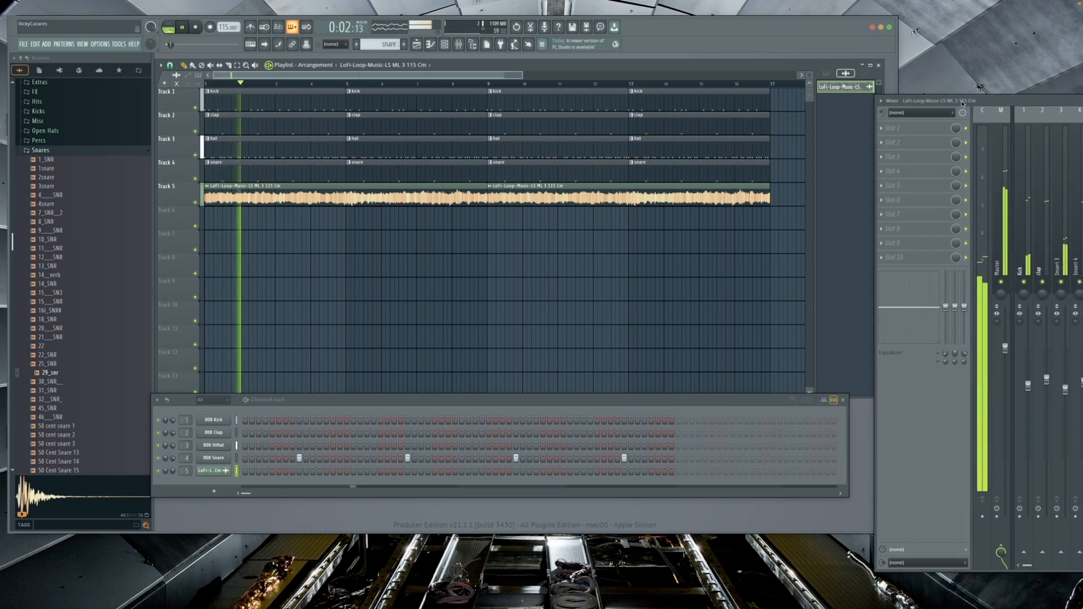
pyautogui.moveTo(959, 94); pyautogui.dragTo(846, 94)
pyautogui.moveTo(993, 349); pyautogui.dragTo(994, 404)
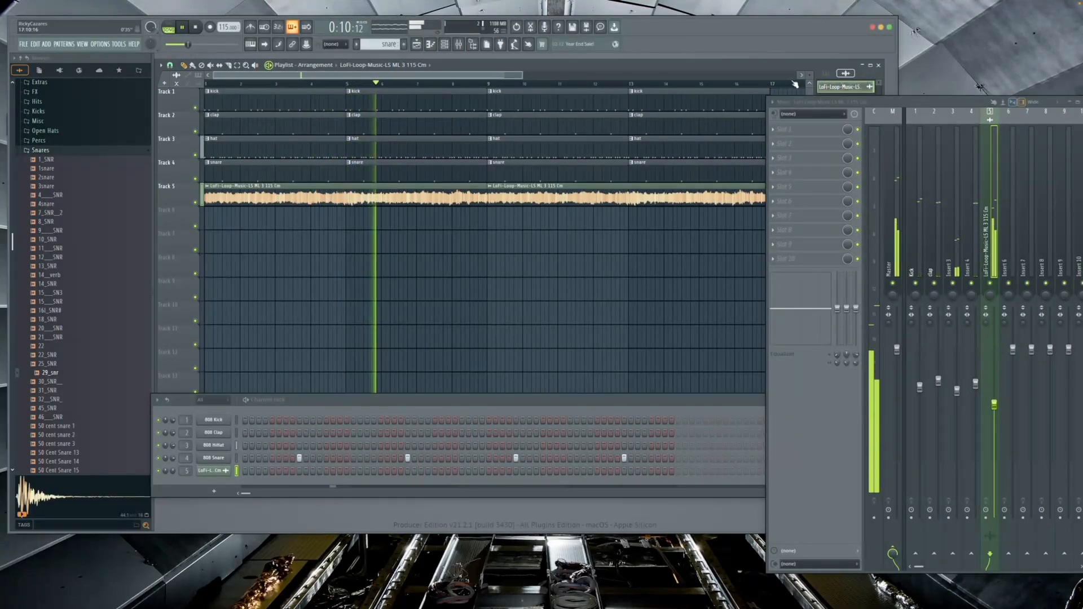
pyautogui.press('space')
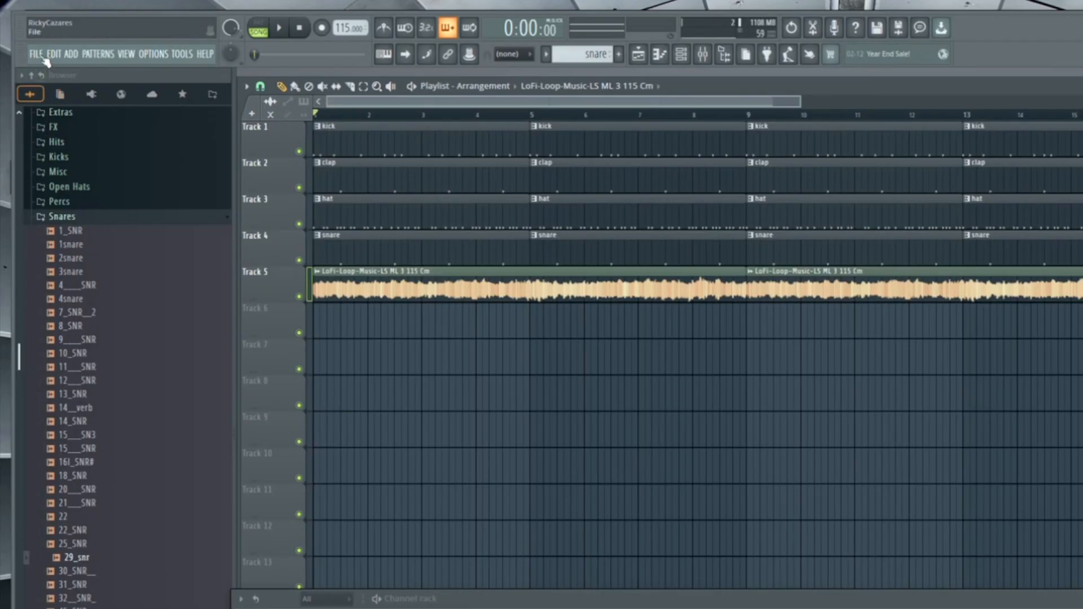
# Save the project as "banger" in its own new project folder.
pyautogui.click(37, 55)
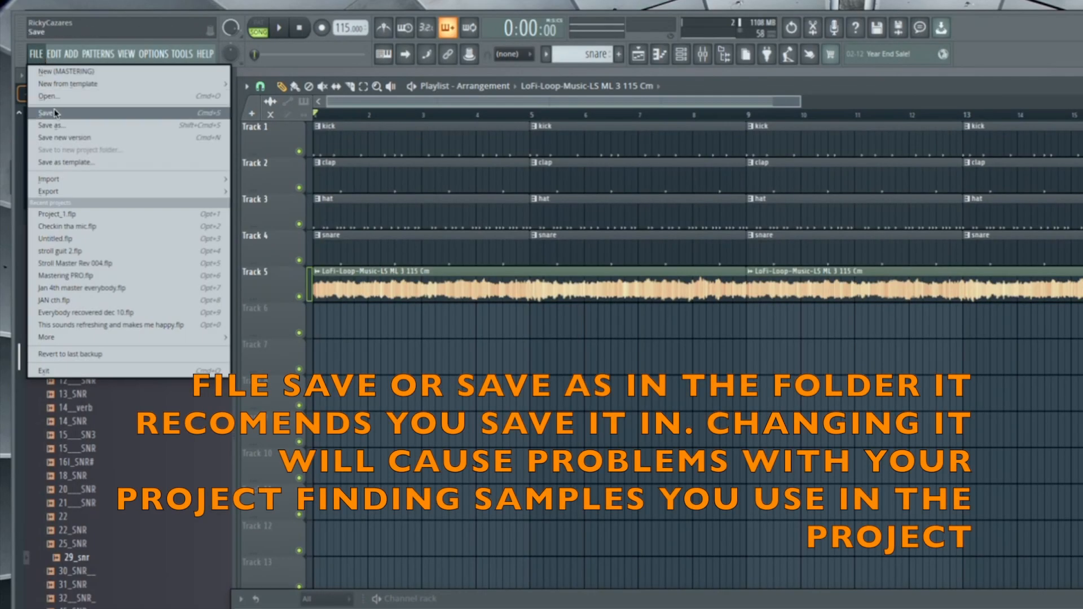
pyautogui.click(51, 110)
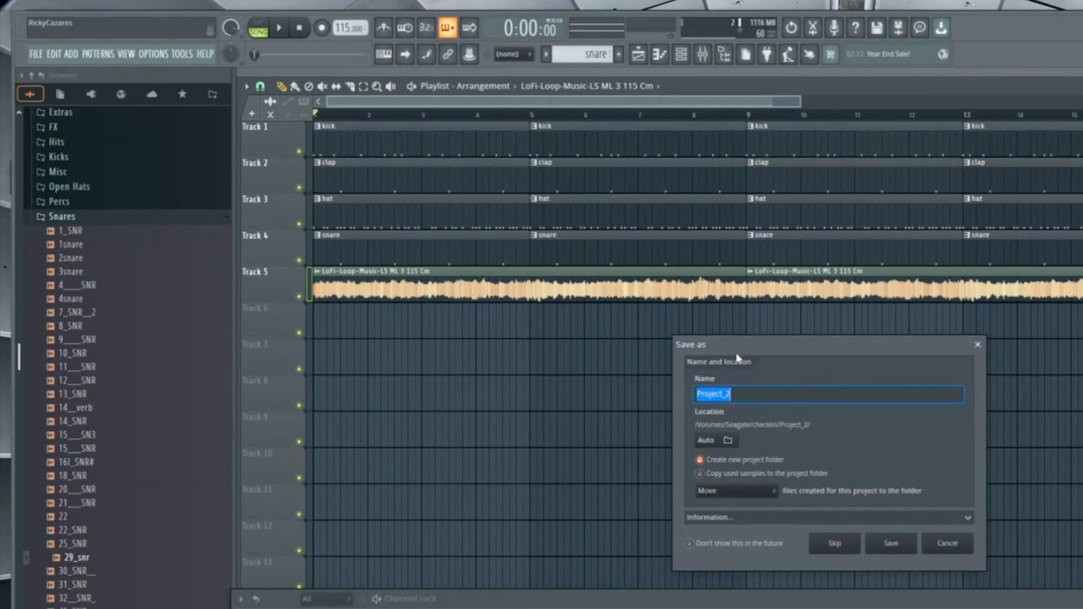
pyautogui.write('banger')
pyautogui.click(907, 545)
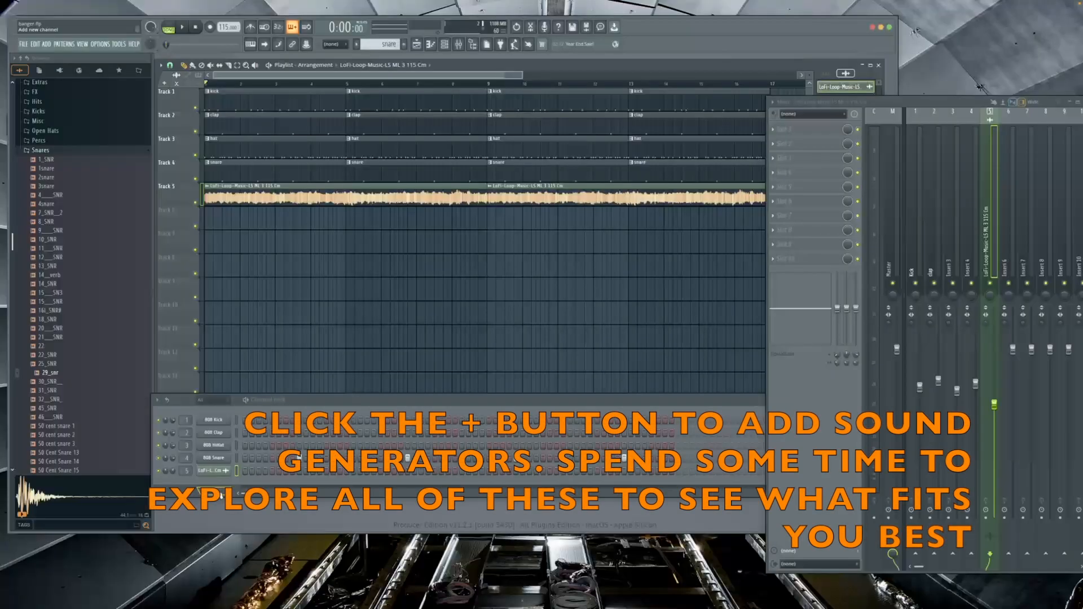
# Add a Harmless synth channel, load its E-Bass NUC preset and move the plugin window clear of the toolbar.
pyautogui.click(220, 494)
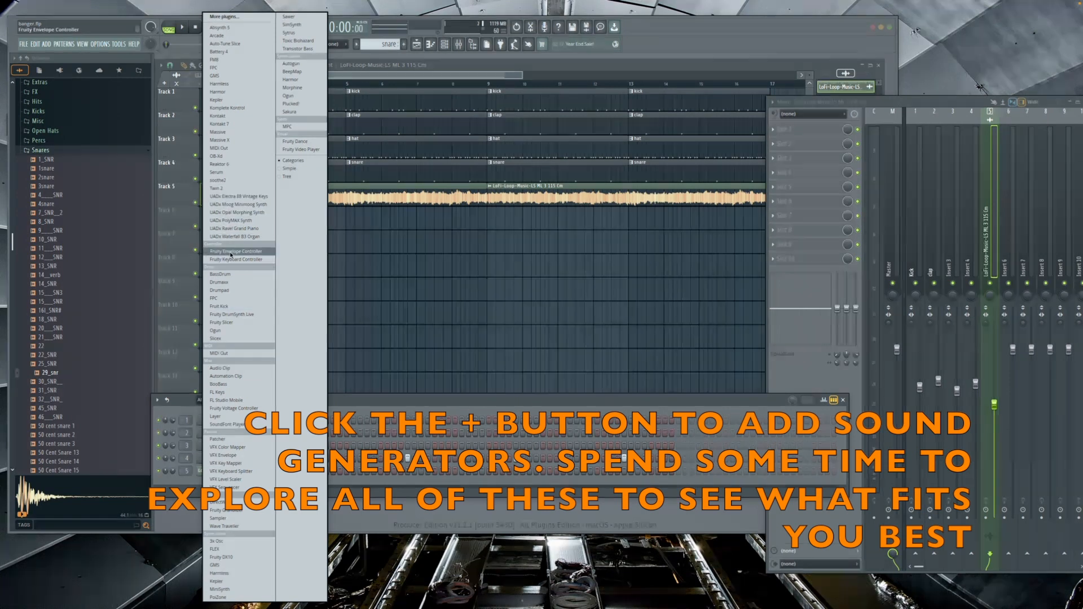
pyautogui.click(262, 575)
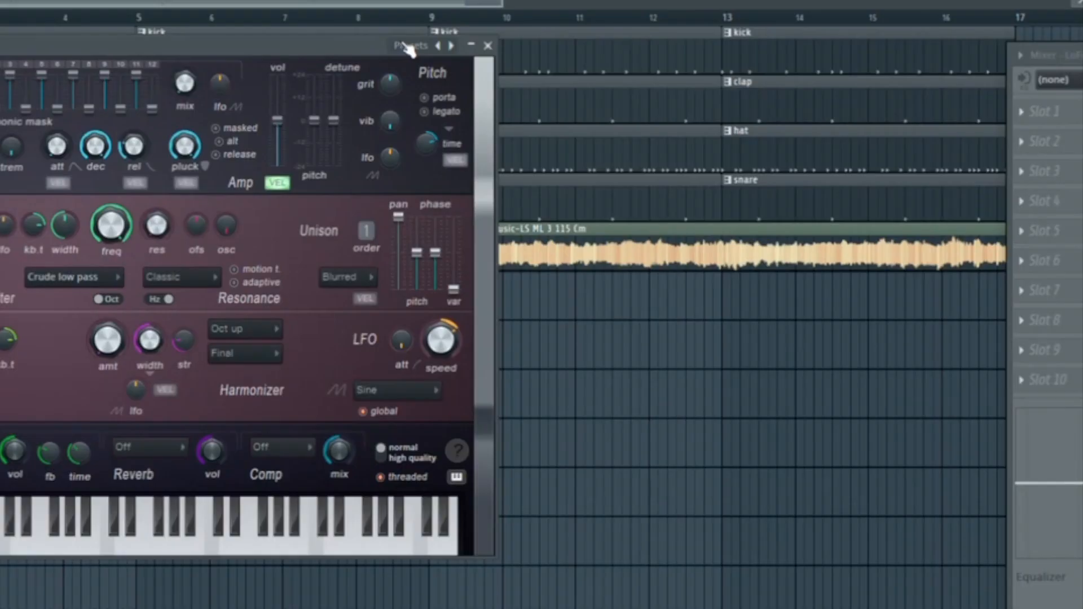
pyautogui.click(478, 97)
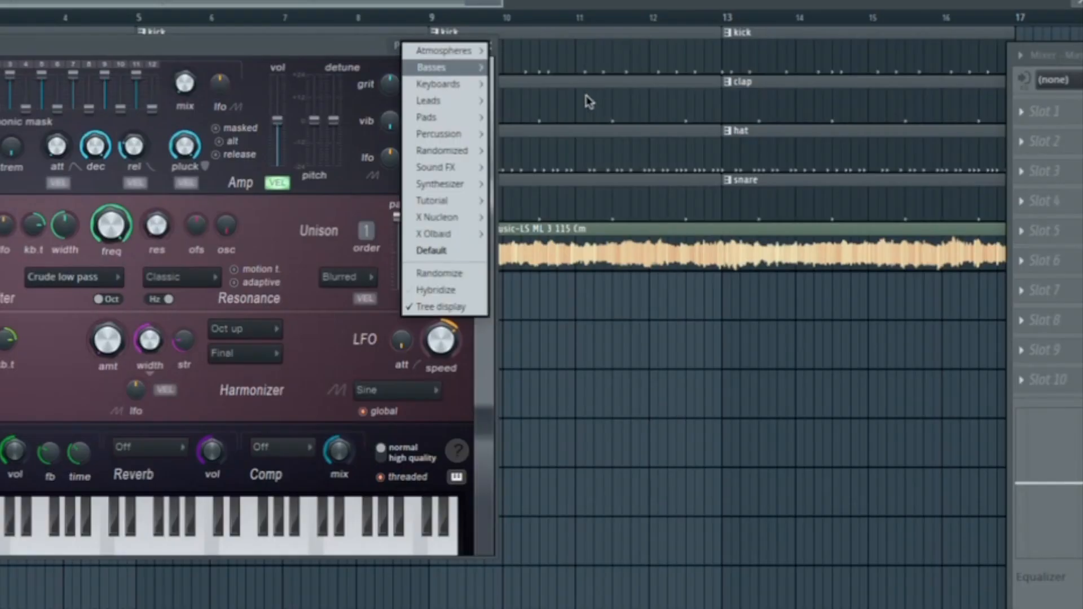
pyautogui.moveTo(485, 112)
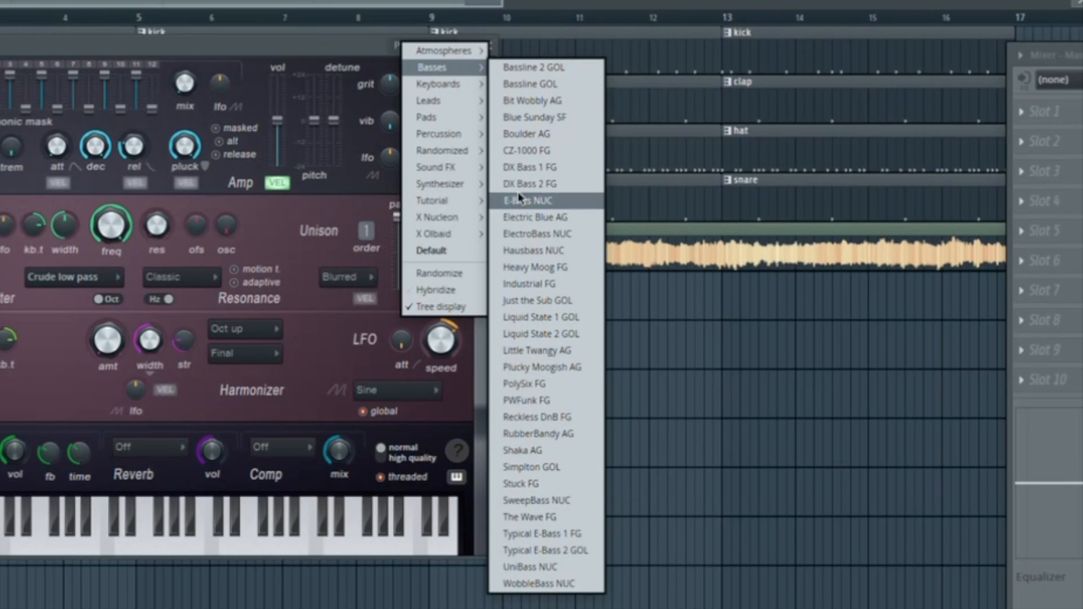
pyautogui.click(519, 199)
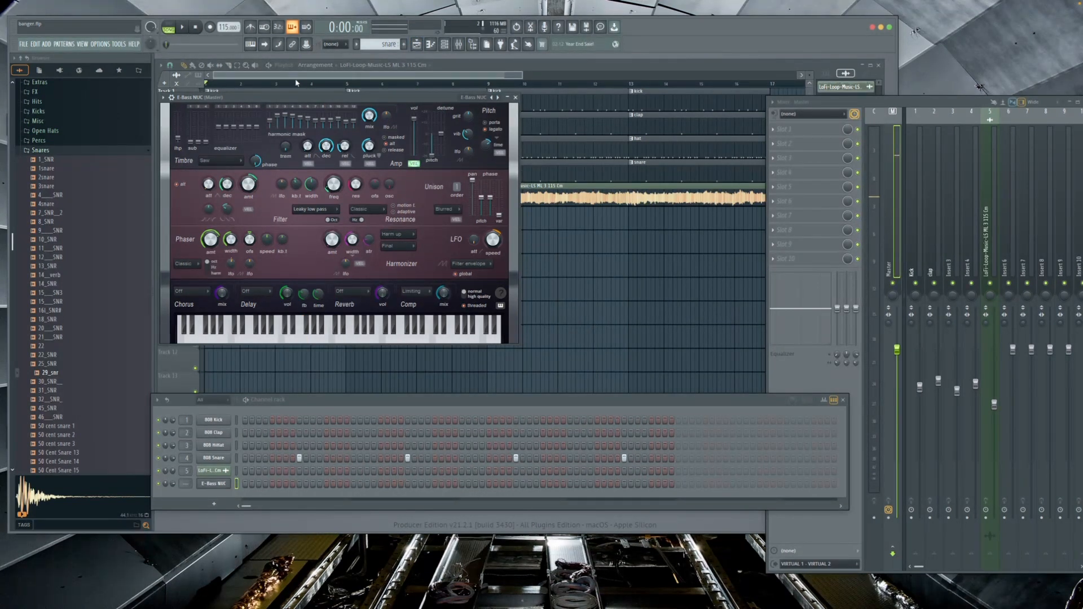
pyautogui.moveTo(300, 96); pyautogui.dragTo(381, 144)
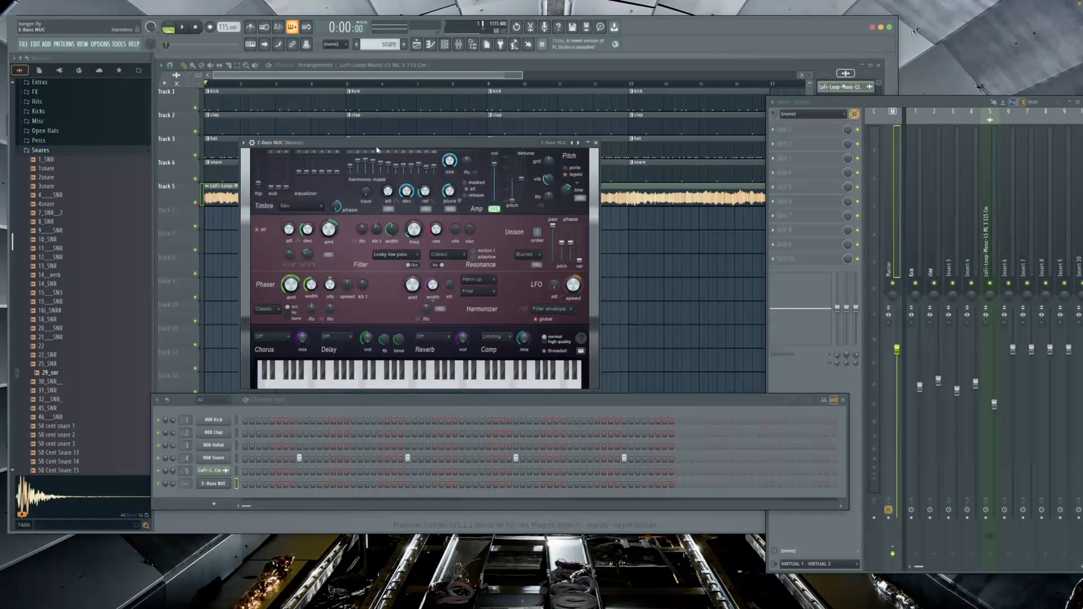
pyautogui.moveTo(374, 149); pyautogui.dragTo(385, 159)
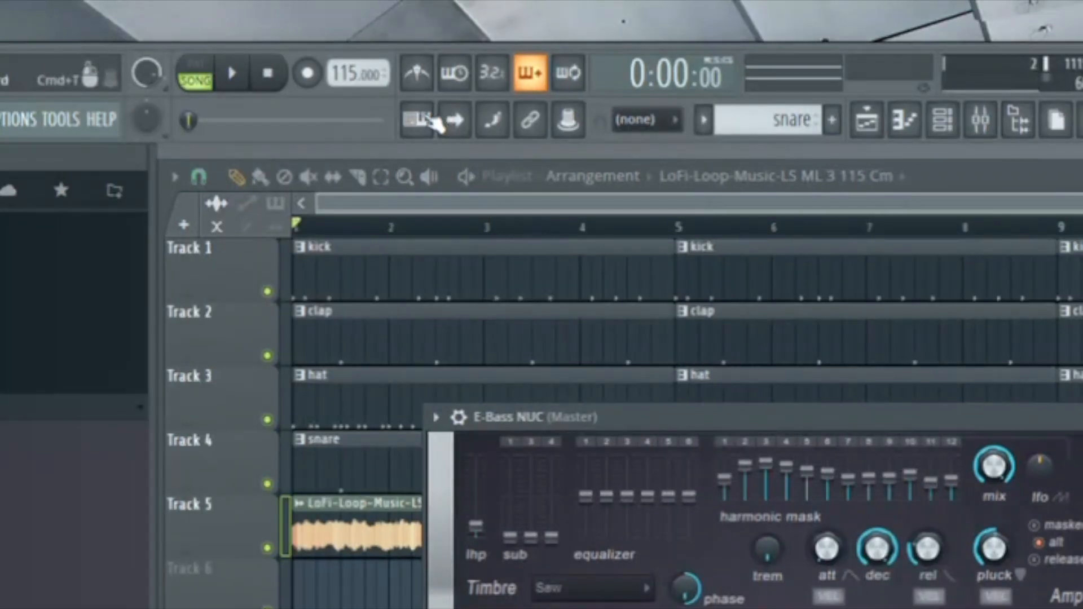
# Enable the typing keyboard as a piano and try out several notes on the E-Bass NUC synth.
pyautogui.click(432, 122)
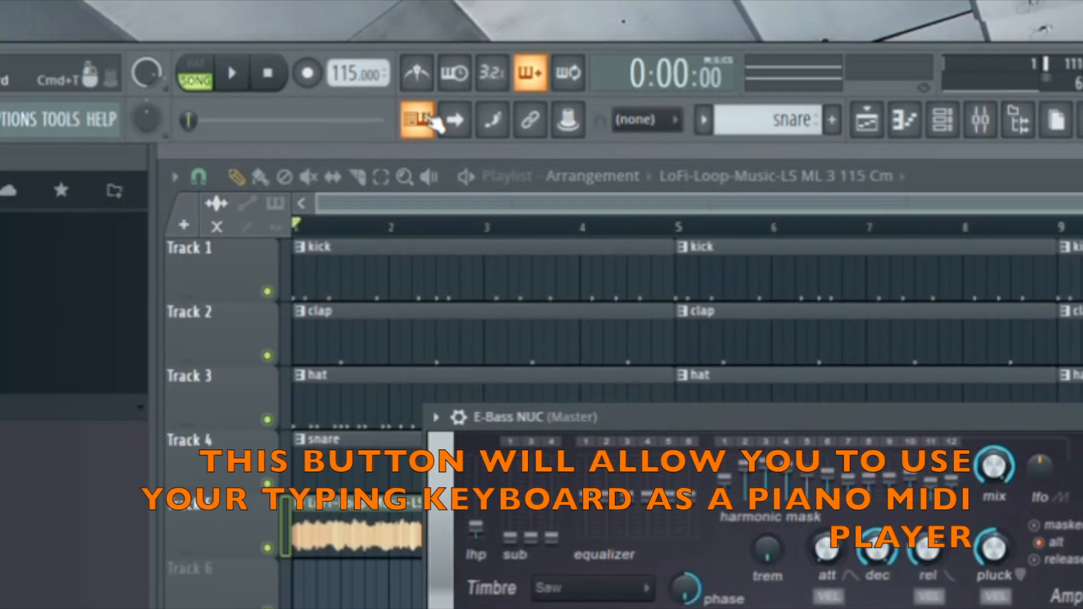
pyautogui.press('z')
pyautogui.press('x')
pyautogui.press('c')
pyautogui.press('v')
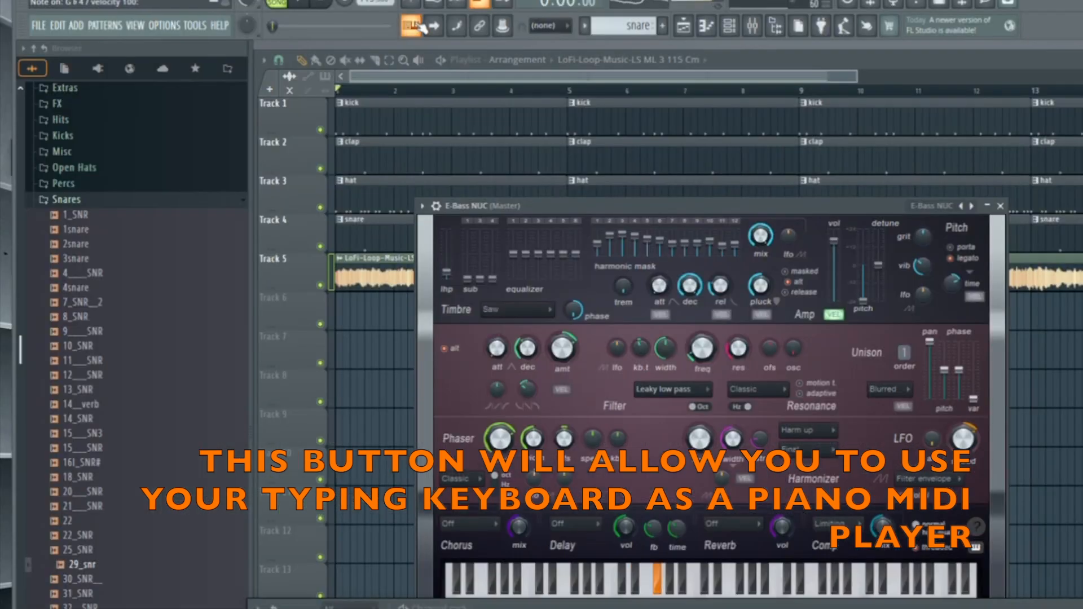
# Try out more bass notes on the E-Bass NUC synth and turn off the typing keyboard piano mode.
pyautogui.press(';')
pyautogui.press('m')
pyautogui.press('b')
pyautogui.press('j')
pyautogui.press('j')
pyautogui.press('g')
pyautogui.press('j')
pyautogui.press('n')
pyautogui.press(';')
pyautogui.press('l')
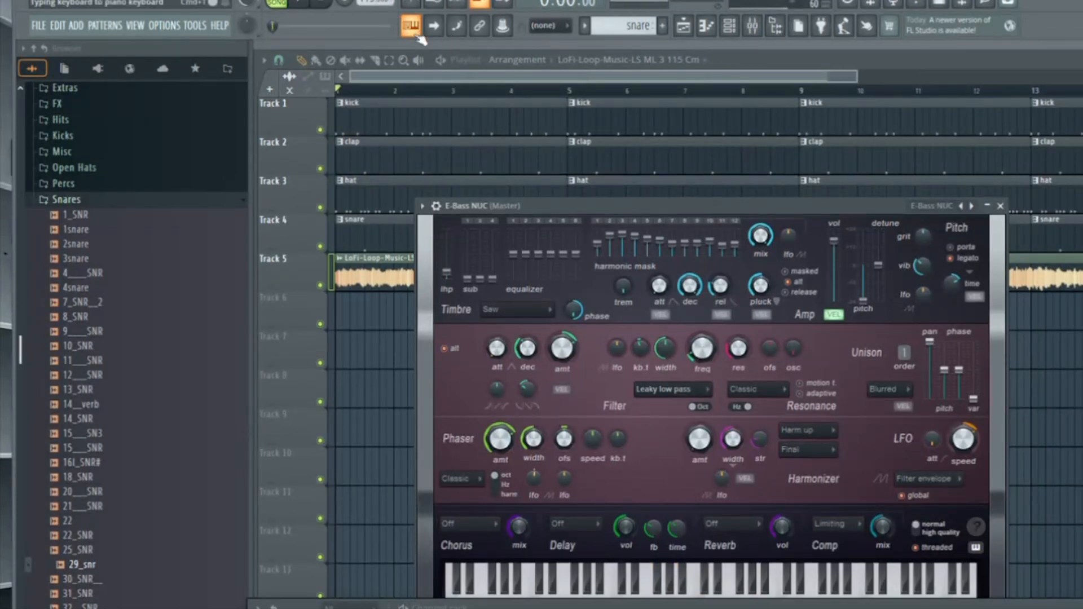
pyautogui.press('n')
pyautogui.press('b')
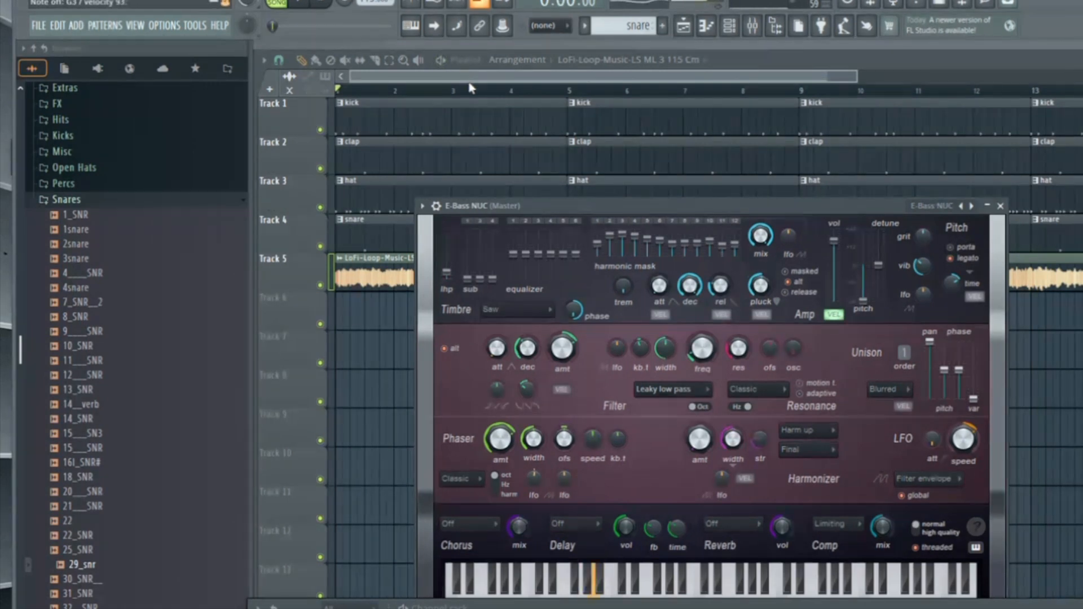
pyautogui.press('.')
pyautogui.press('m')
pyautogui.press('/')
pyautogui.press('.')
pyautogui.press('r')
# Play the arrangement while jamming E-Bass NUC notes over it, and stop playback.
pyautogui.press('space')
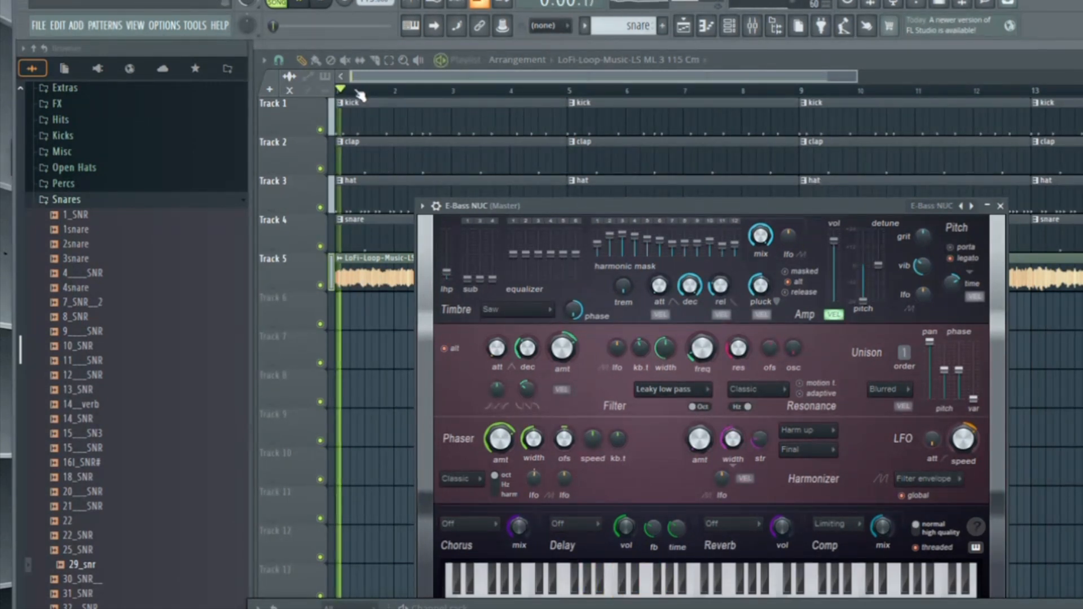
pyautogui.press('v')
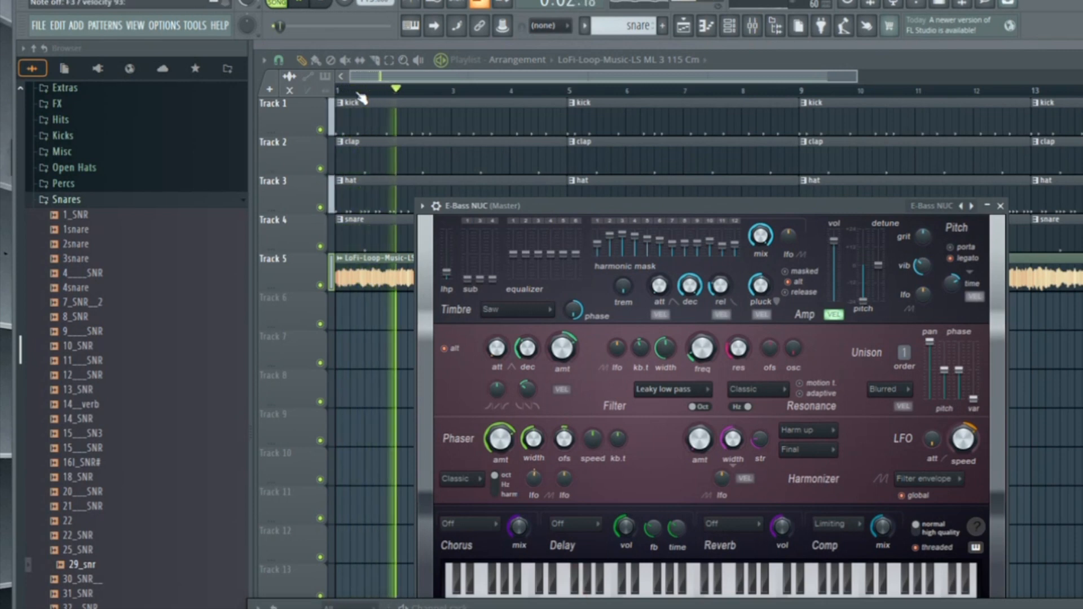
pyautogui.press('i')
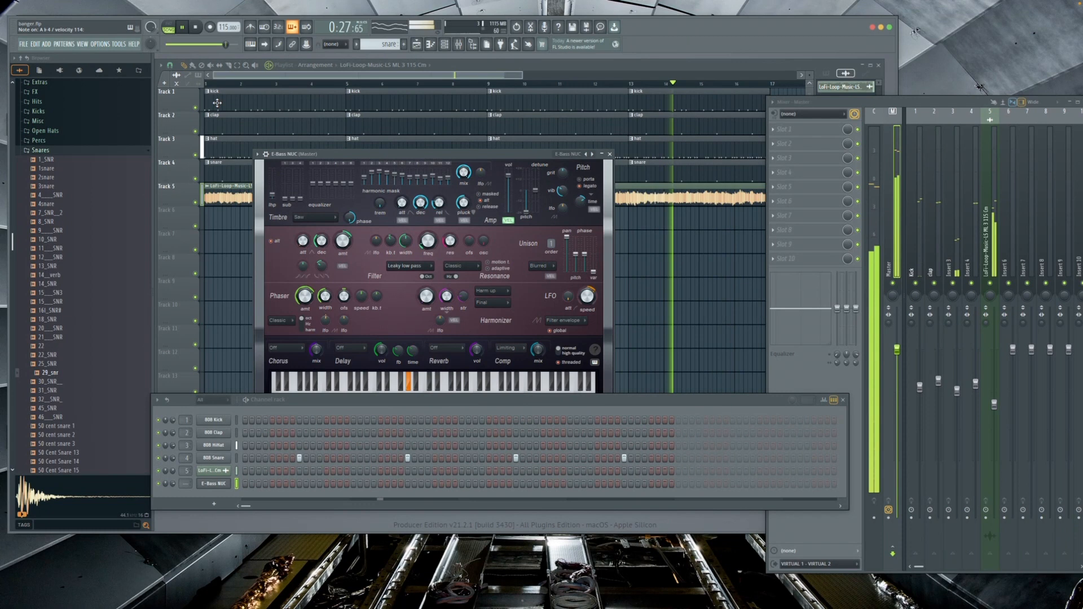
pyautogui.press('i')
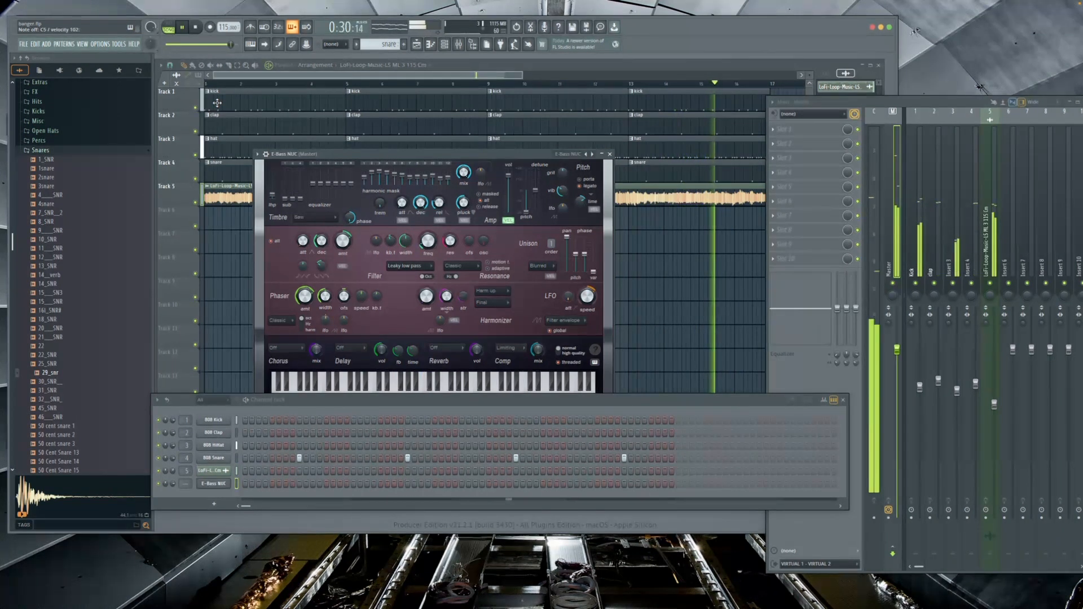
pyautogui.click(197, 28)
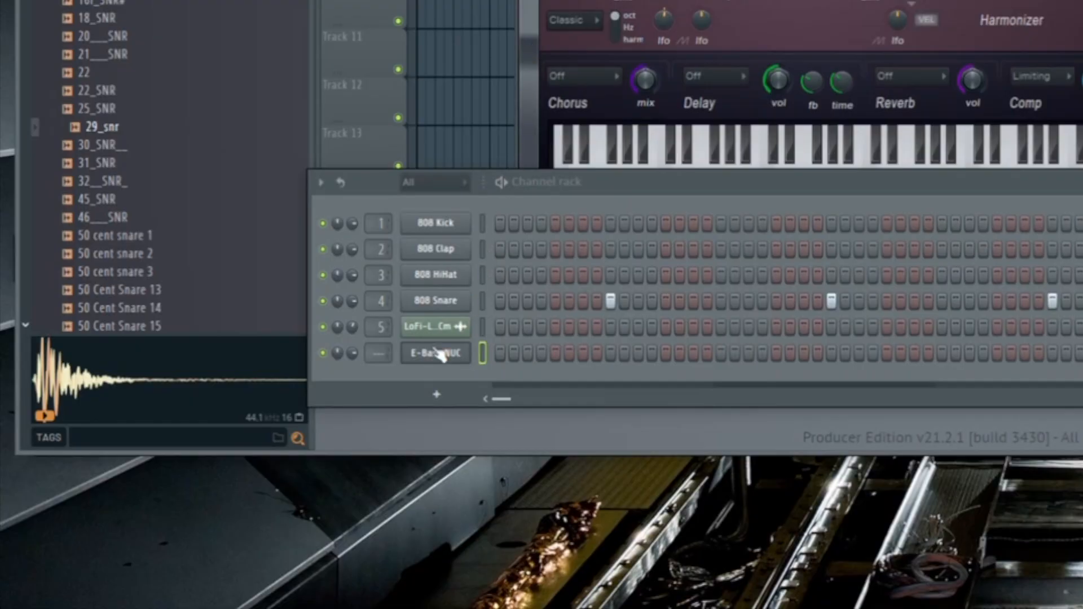
# Route the E-Bass NUC channel to mixer track 6 and place a new pattern named "bass" at the start of playlist track 6.
pyautogui.click(378, 354)
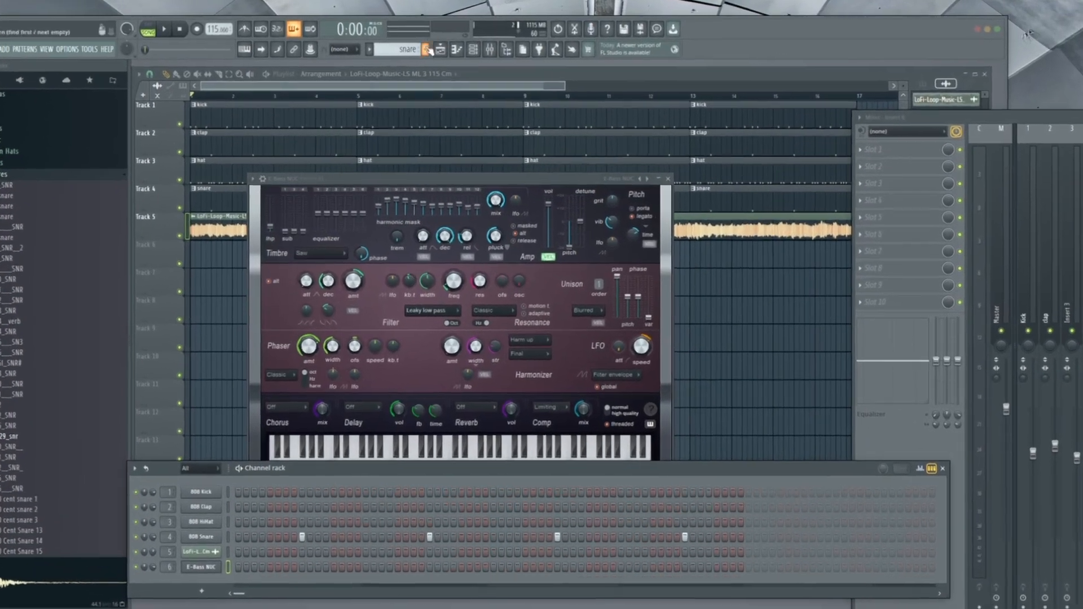
pyautogui.click(427, 49)
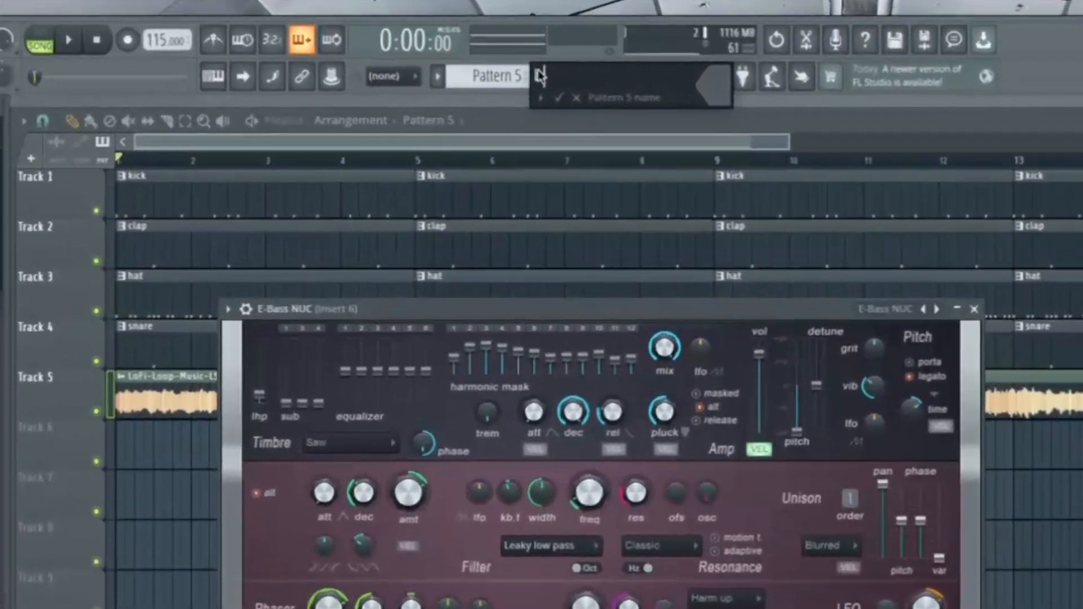
pyautogui.write('bass')
pyautogui.press('Return')
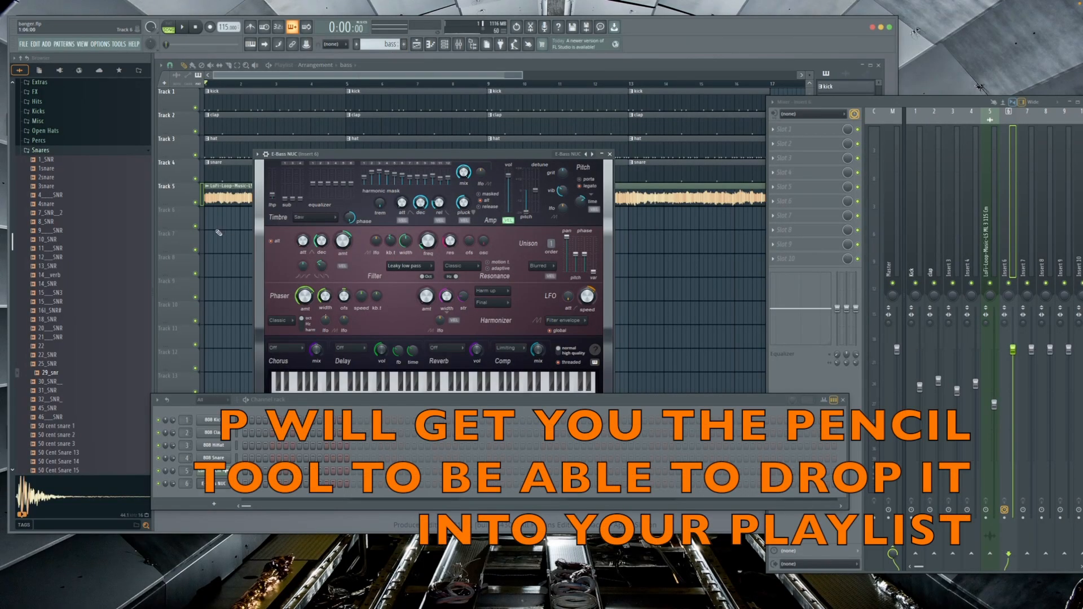
pyautogui.click(214, 225)
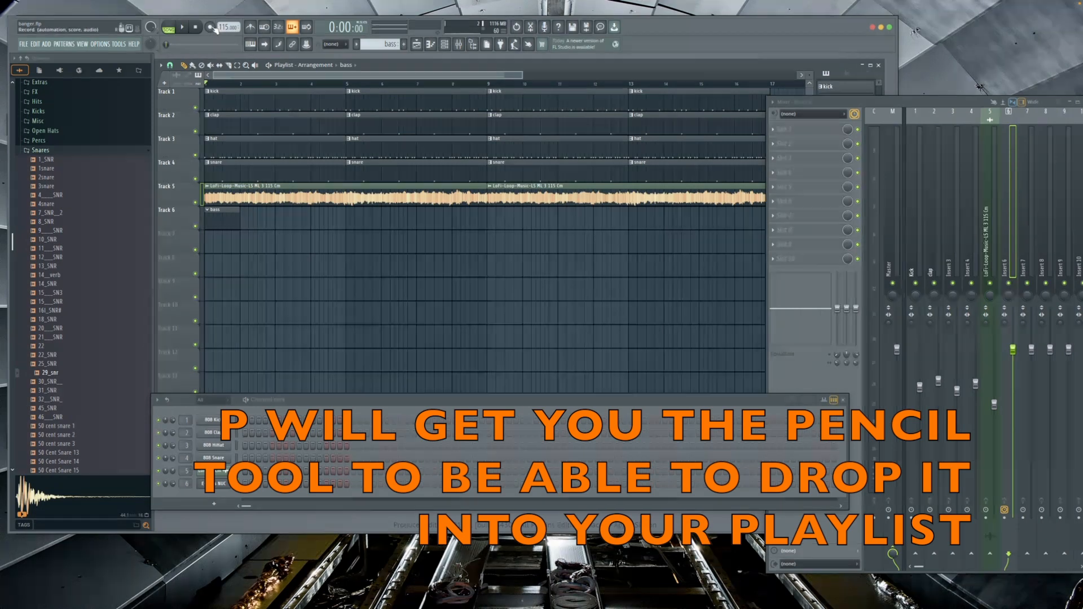
# Arm recording with the metronome and count-in enabled, and record an eight-bar E-Bass NUC line into the bass pattern.
pyautogui.click(213, 27)
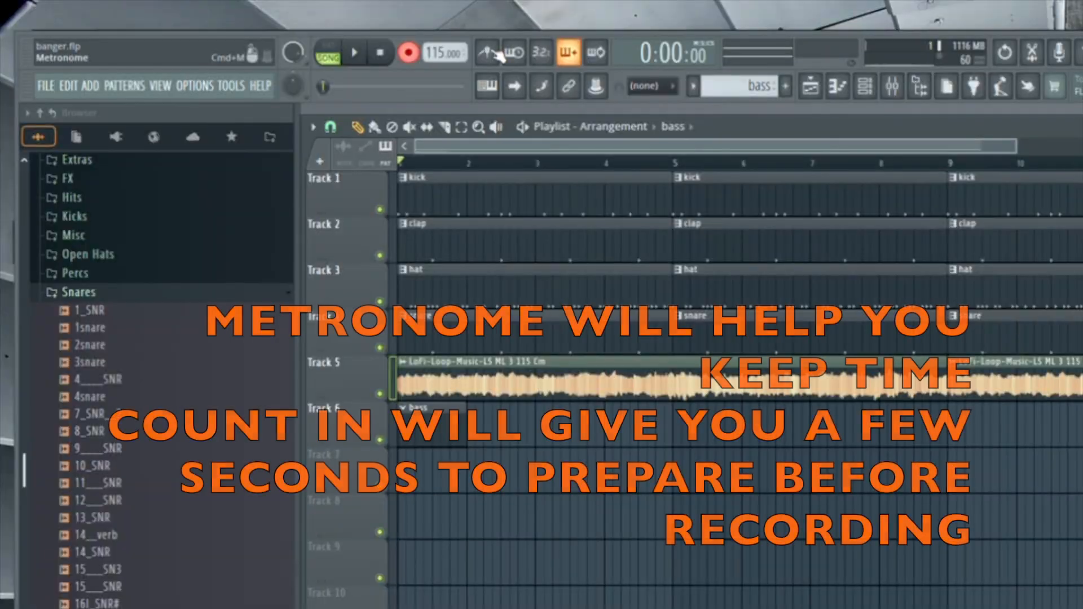
pyautogui.click(251, 27)
pyautogui.click(545, 54)
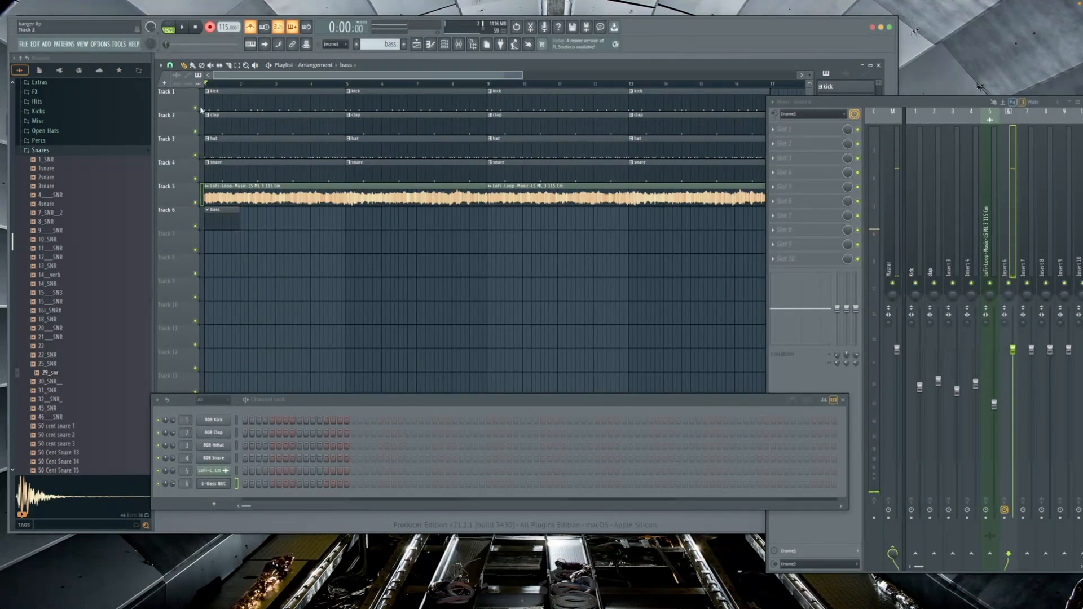
pyautogui.click(183, 30)
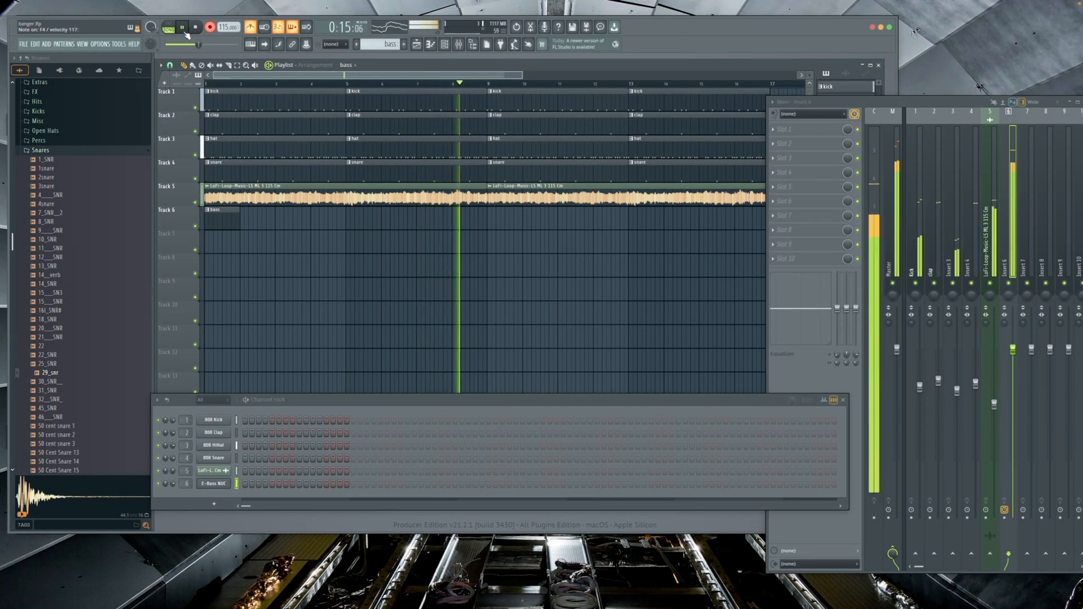
pyautogui.press('space')
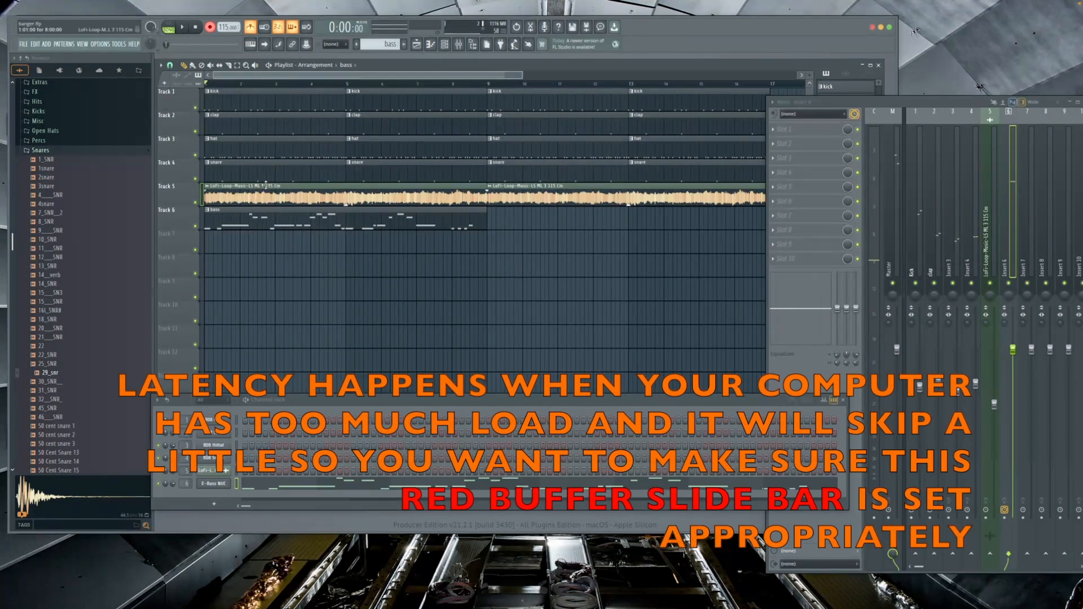
# Open the audio settings, check the buffer length and close them.
pyautogui.click(94, 46)
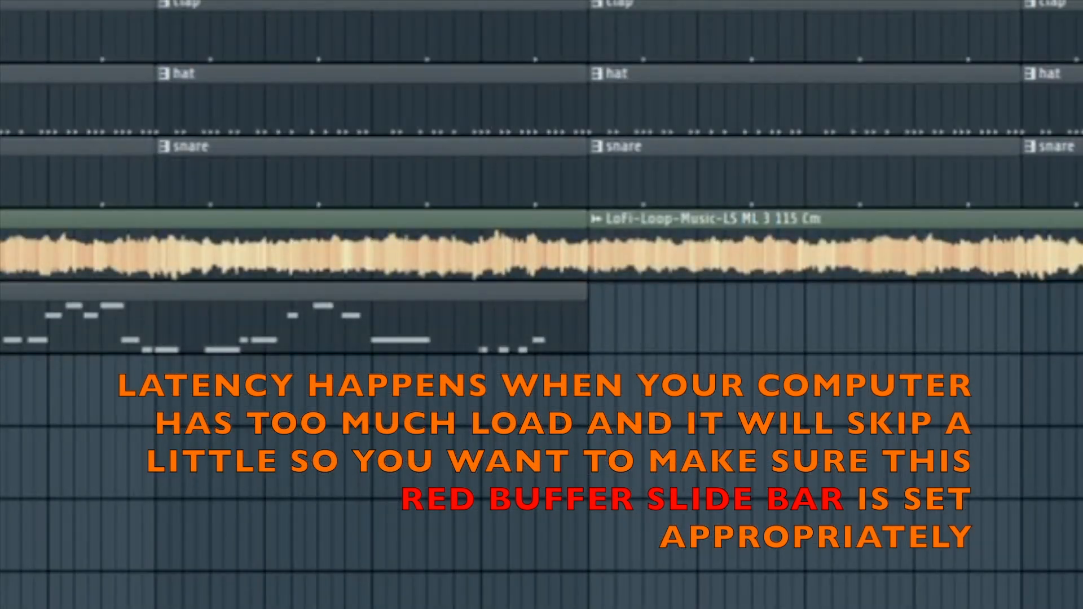
pyautogui.press('F10')
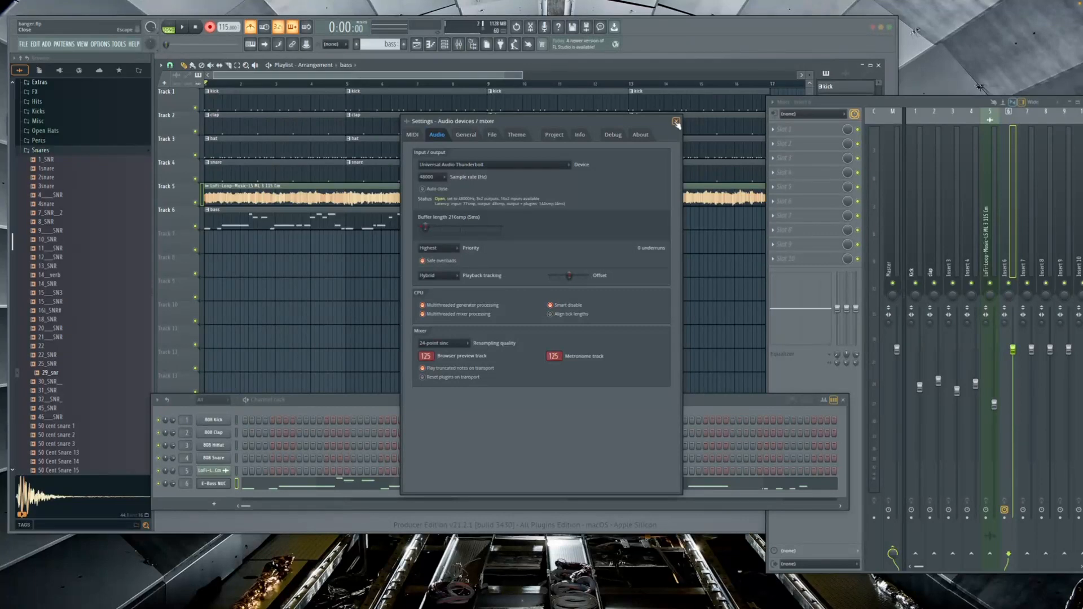
pyautogui.click(676, 121)
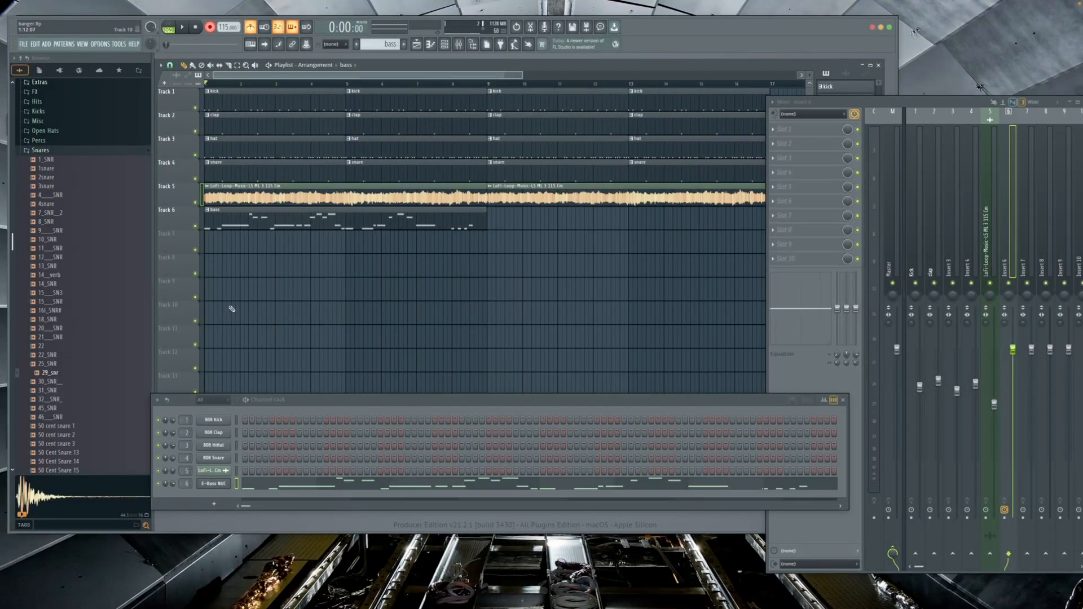
# Open the bass pattern in the piano roll and quantize the notes' start and end times with the Default template.
pyautogui.doubleClick(231, 221)
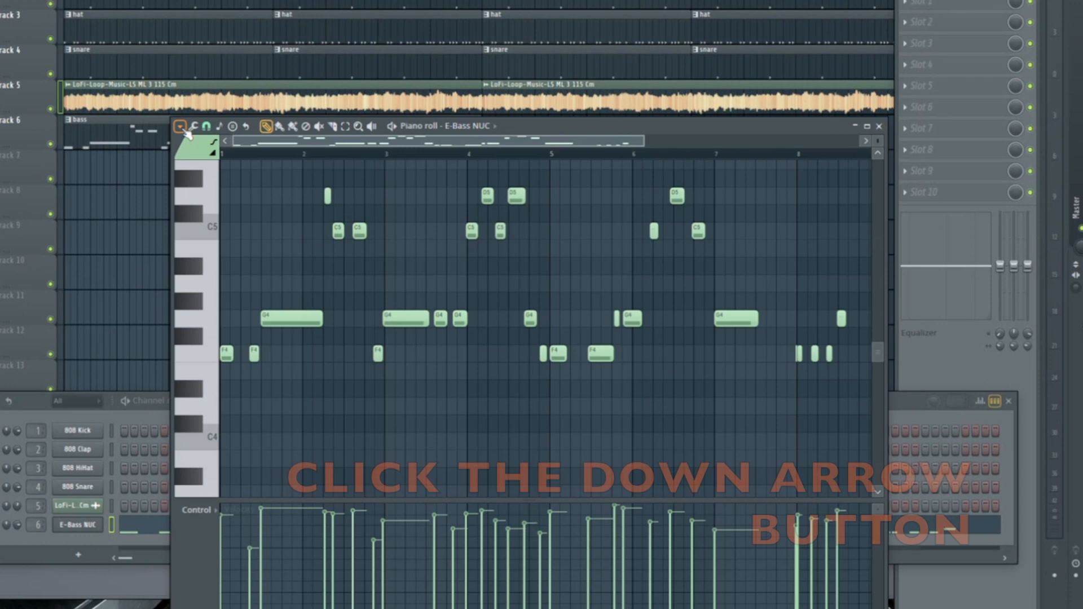
pyautogui.click(284, 214)
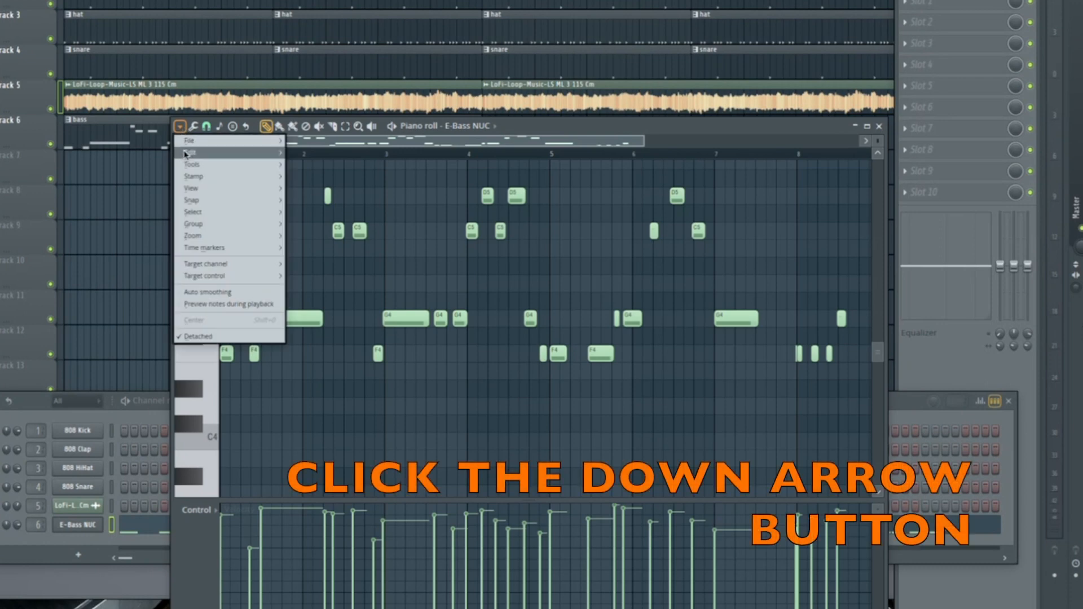
pyautogui.moveTo(287, 232)
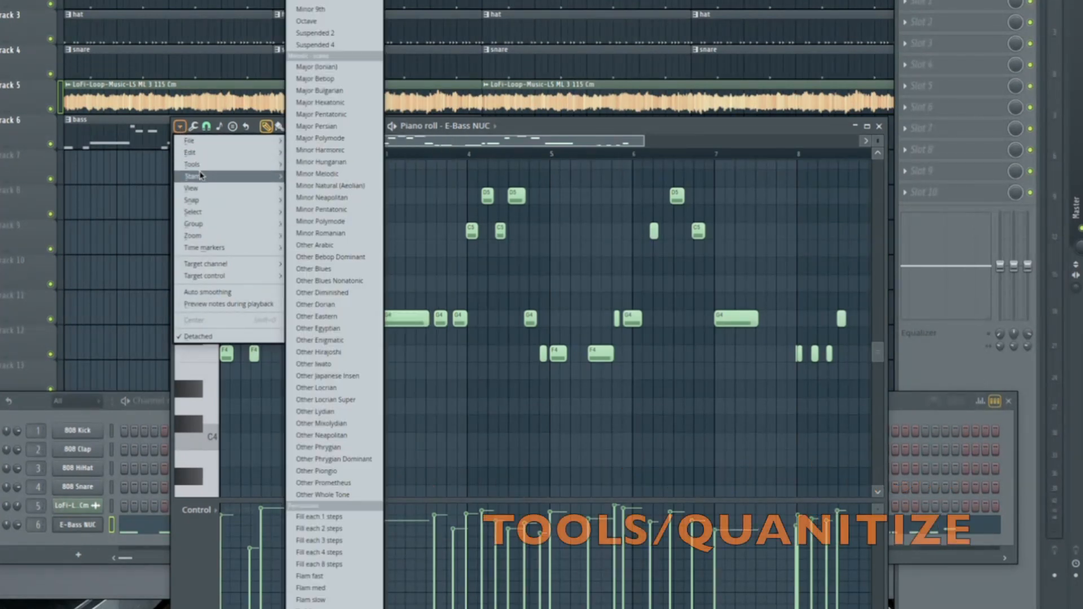
pyautogui.moveTo(207, 167)
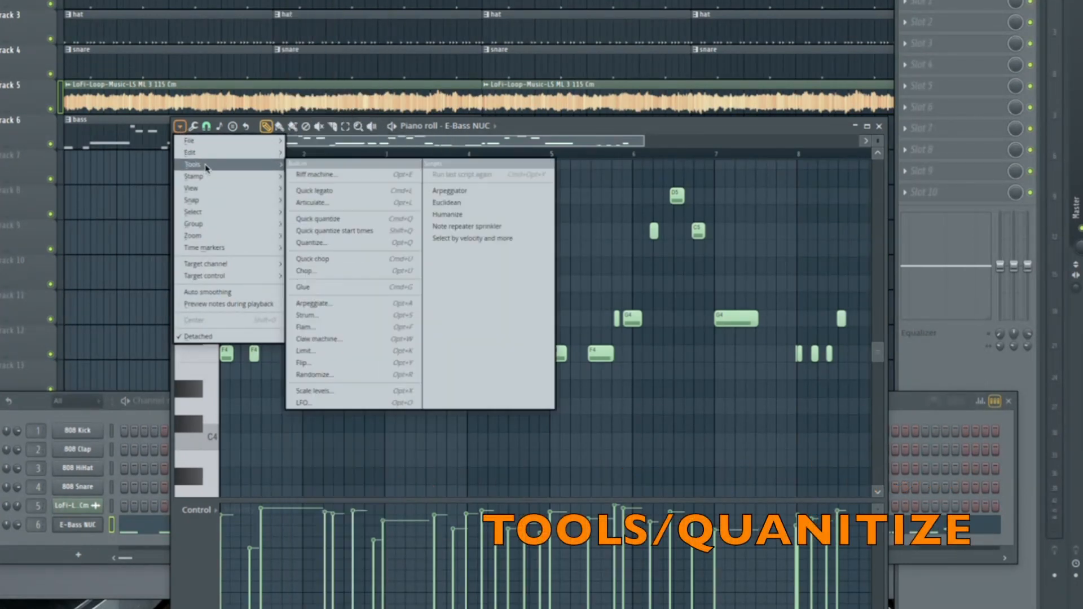
pyautogui.click(311, 244)
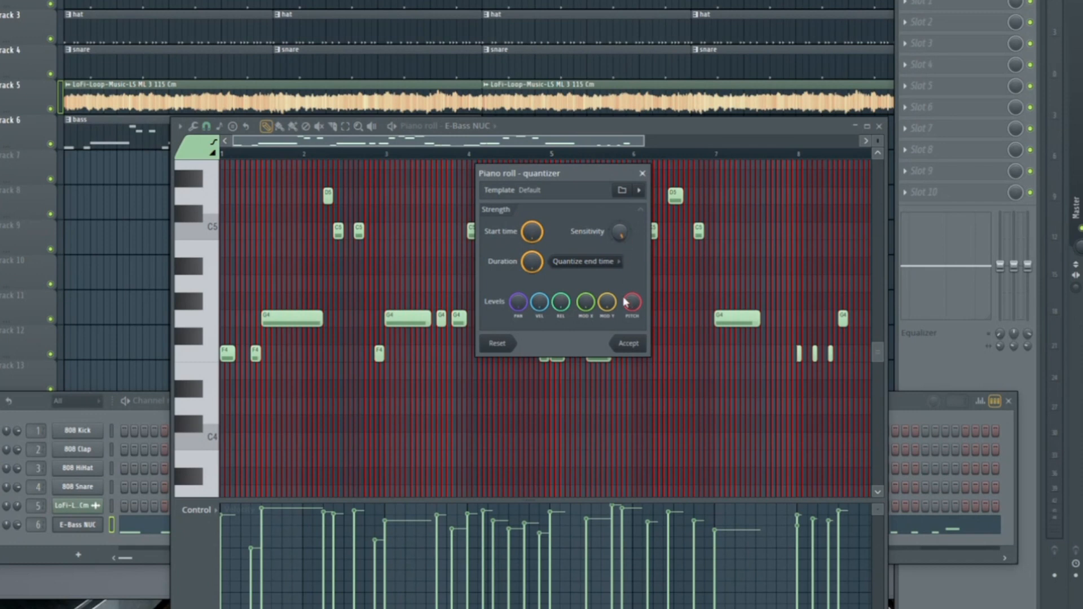
pyautogui.click(628, 344)
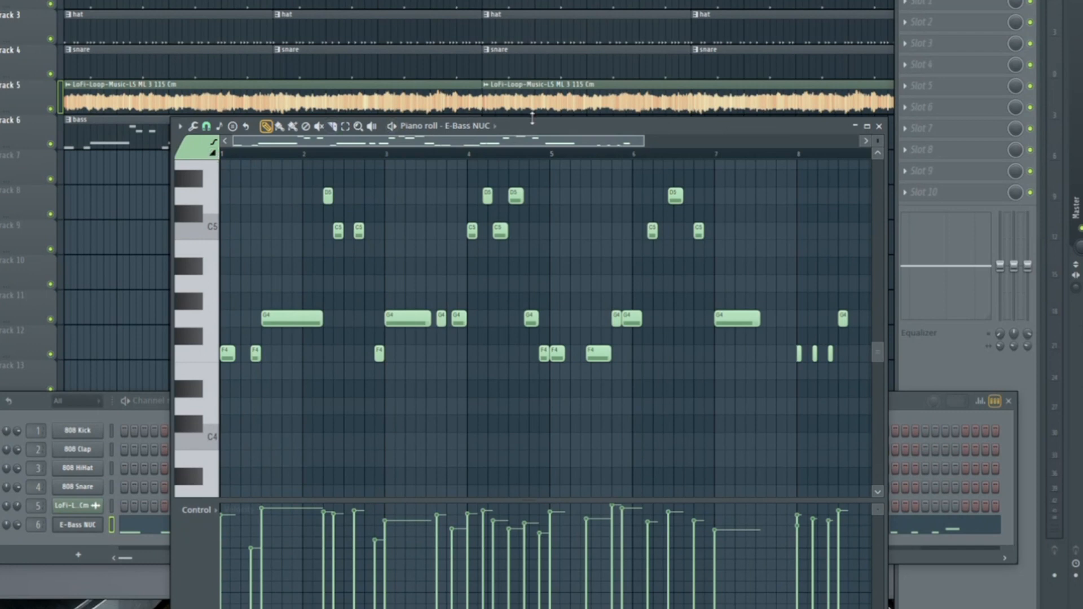
# Play back the bass line and move the first C5 note and the D5 note in bar 6 one grid step earlier.
pyautogui.moveTo(534, 123); pyautogui.dragTo(472, 43)
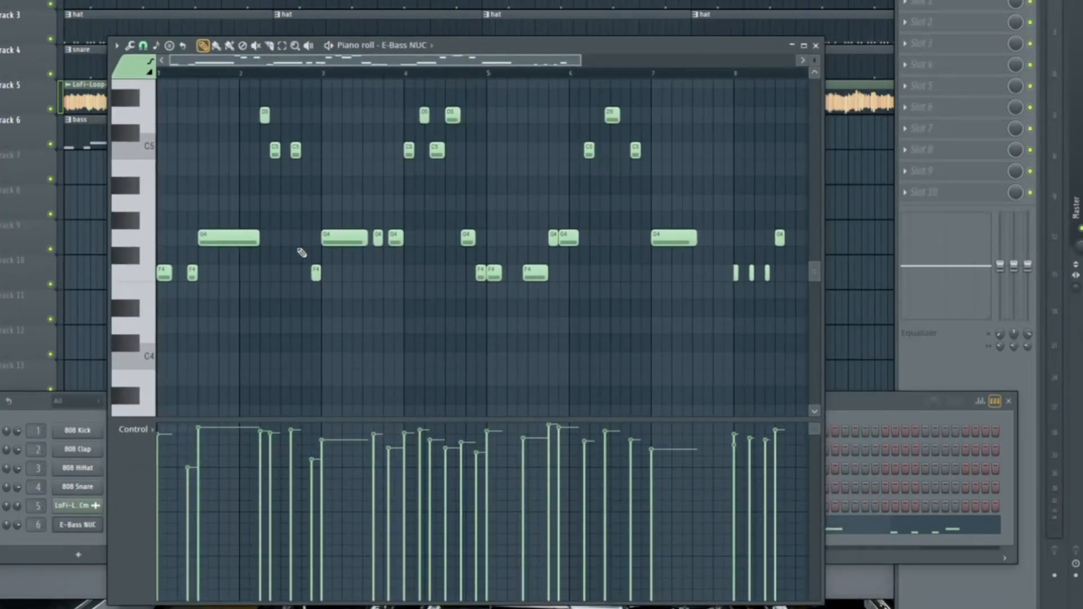
pyautogui.press('space')
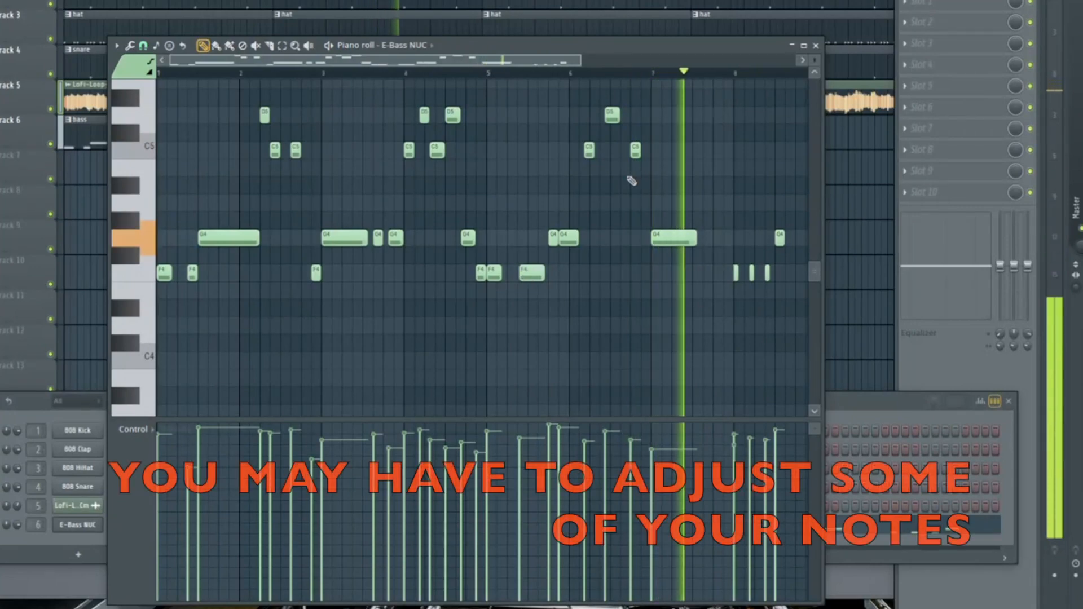
pyautogui.press('z')
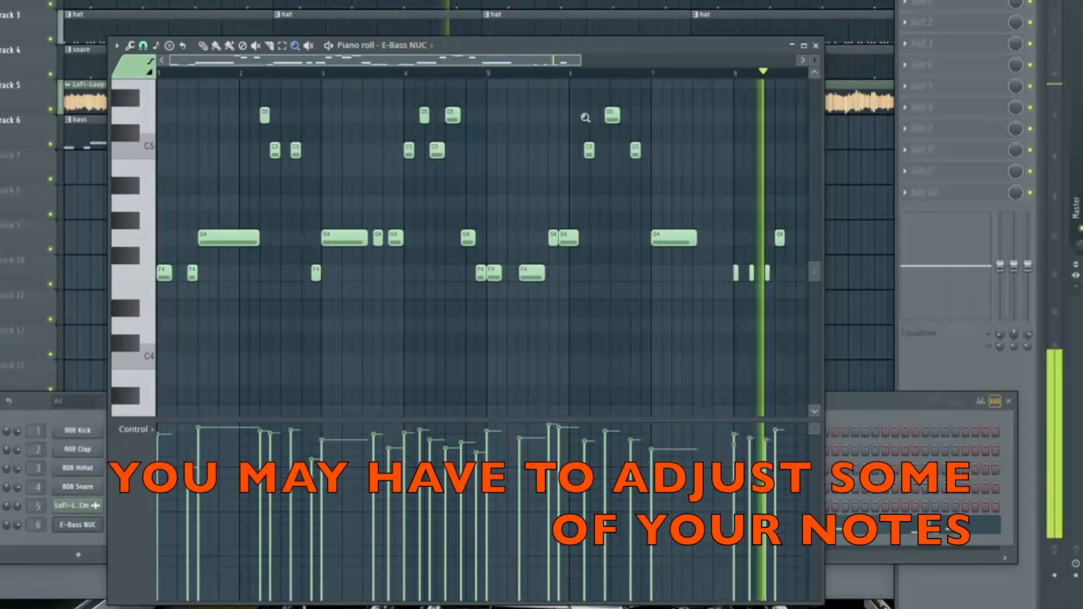
pyautogui.moveTo(571, 90); pyautogui.dragTo(646, 205)
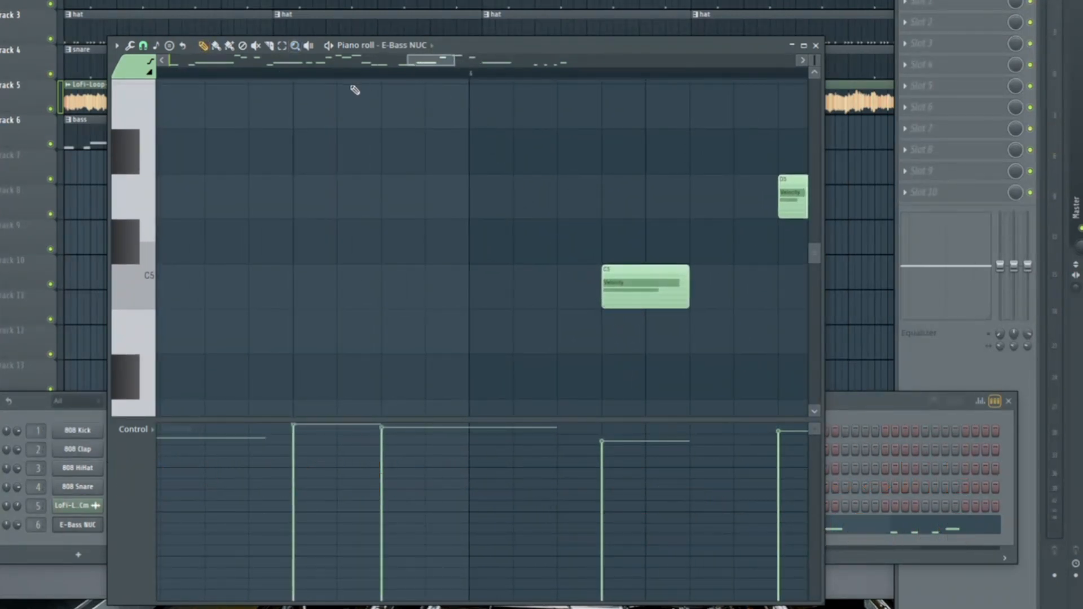
pyautogui.click(354, 75)
pyautogui.press('space')
pyautogui.moveTo(329, 339); pyautogui.dragTo(299, 358)
pyautogui.press('space')
pyautogui.press('space')
pyautogui.moveTo(523, 276); pyautogui.dragTo(476, 270)
pyautogui.moveTo(466, 338); pyautogui.dragTo(500, 355)
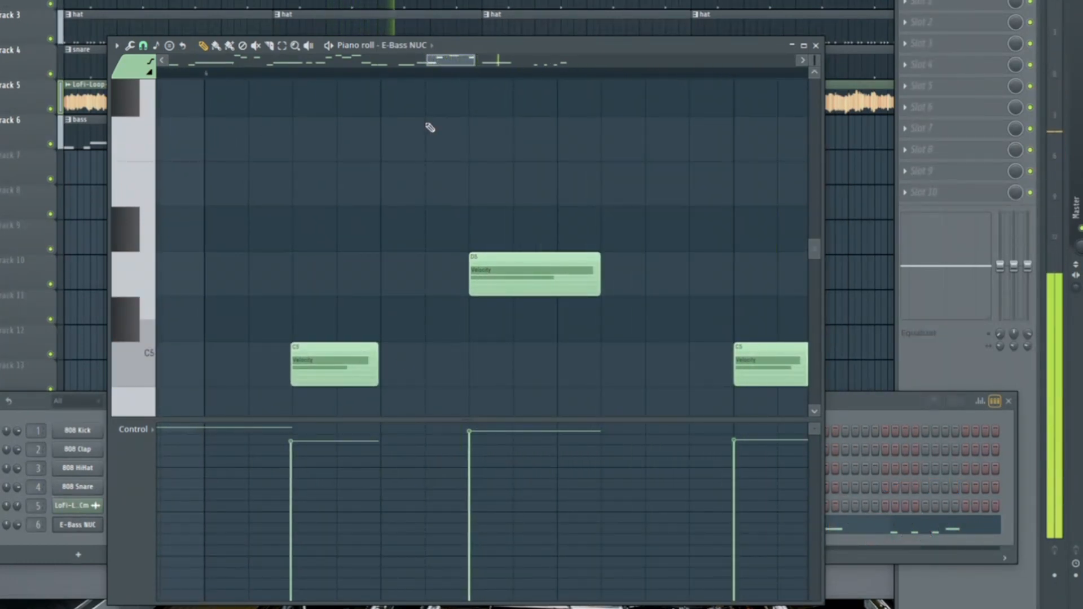
# Play the bass line again from around bar 5, check the timing of the remaining notes and close the piano roll.
pyautogui.moveTo(399, 61)
pyautogui.mouseDown()
pyautogui.moveTo(349, 78)
pyautogui.moveTo(358, 87)
pyautogui.moveTo(406, 73)
pyautogui.mouseUp()
pyautogui.click(406, 73)
pyautogui.scroll(-3, 479, 189)
pyautogui.moveTo(382, 187); pyautogui.dragTo(286, 187)
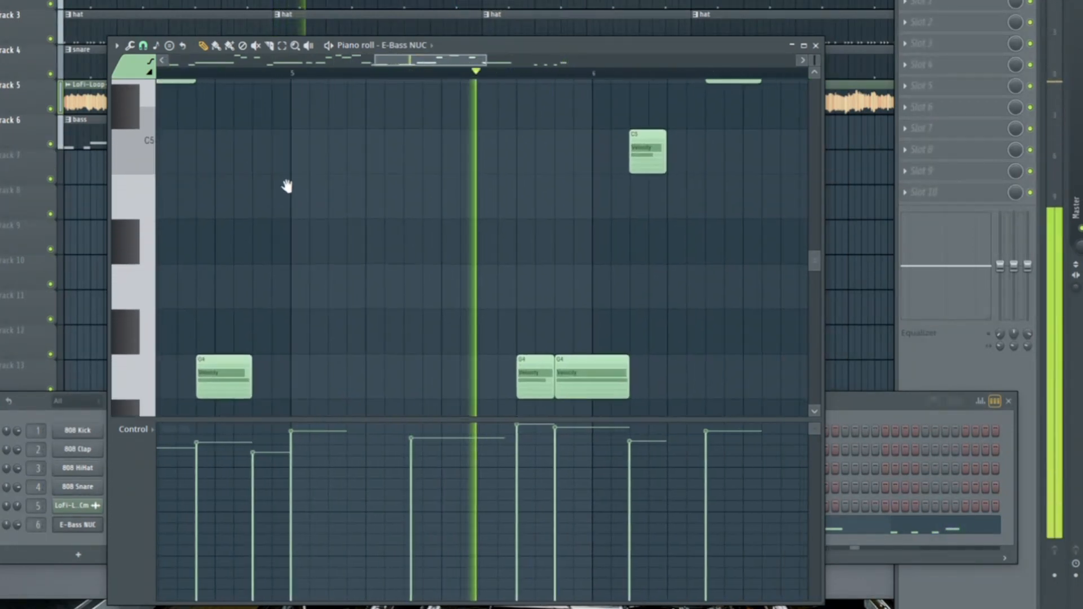
pyautogui.moveTo(438, 213); pyautogui.dragTo(298, 208)
pyautogui.moveTo(517, 224); pyautogui.dragTo(365, 239)
pyautogui.scroll(3, 395, 252)
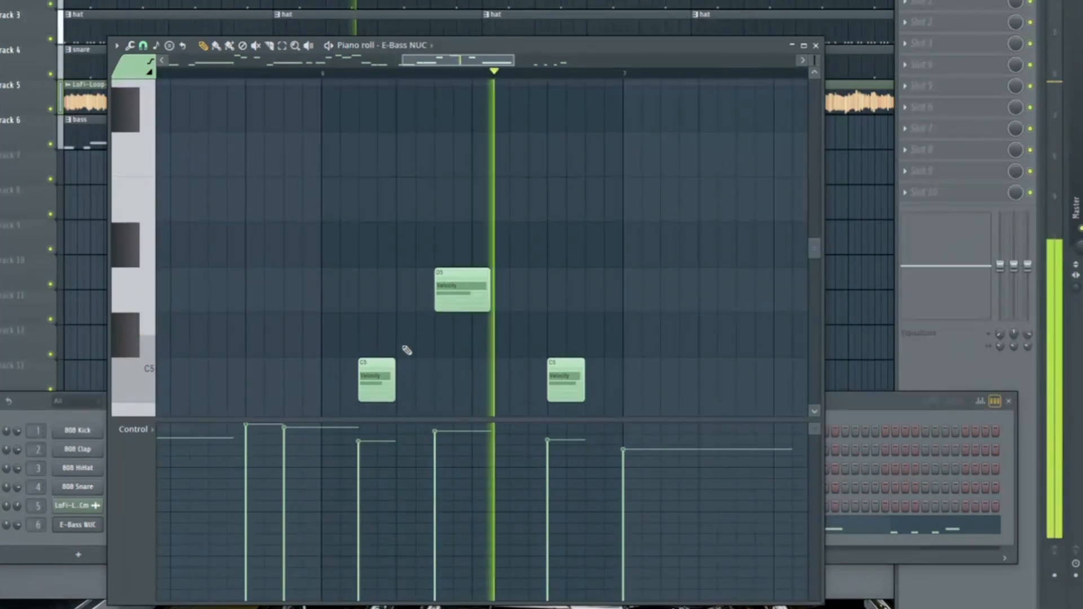
pyautogui.scroll(-3, 508, 323)
pyautogui.moveTo(508, 324); pyautogui.dragTo(225, 357)
pyautogui.moveTo(466, 321); pyautogui.dragTo(333, 327)
pyautogui.scroll(5, 346, 312)
pyautogui.press('space')
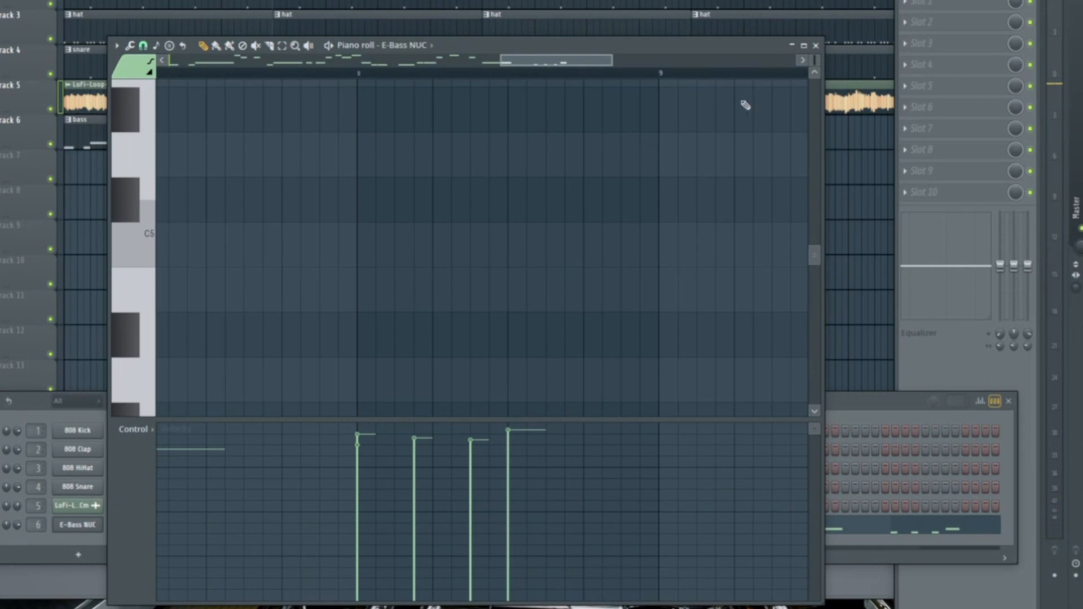
pyautogui.click(815, 46)
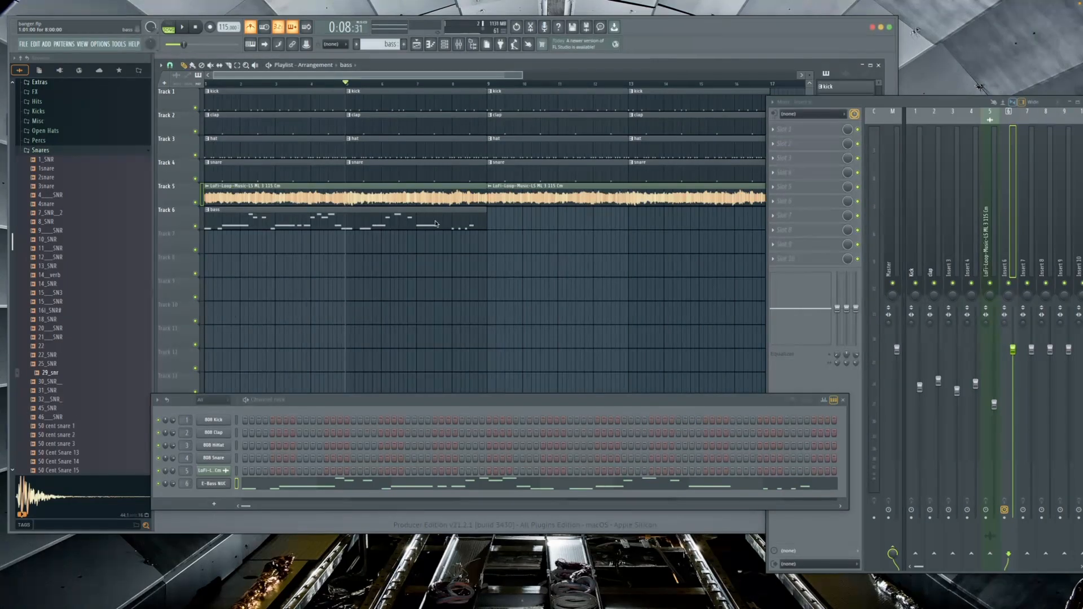
# Duplicate the bass clip on playlist track 6 so the copy starts at bar 9 and ends with the other tracks.
pyautogui.keyDown('ctrl'); pyautogui.click(435, 223); pyautogui.keyUp('ctrl')
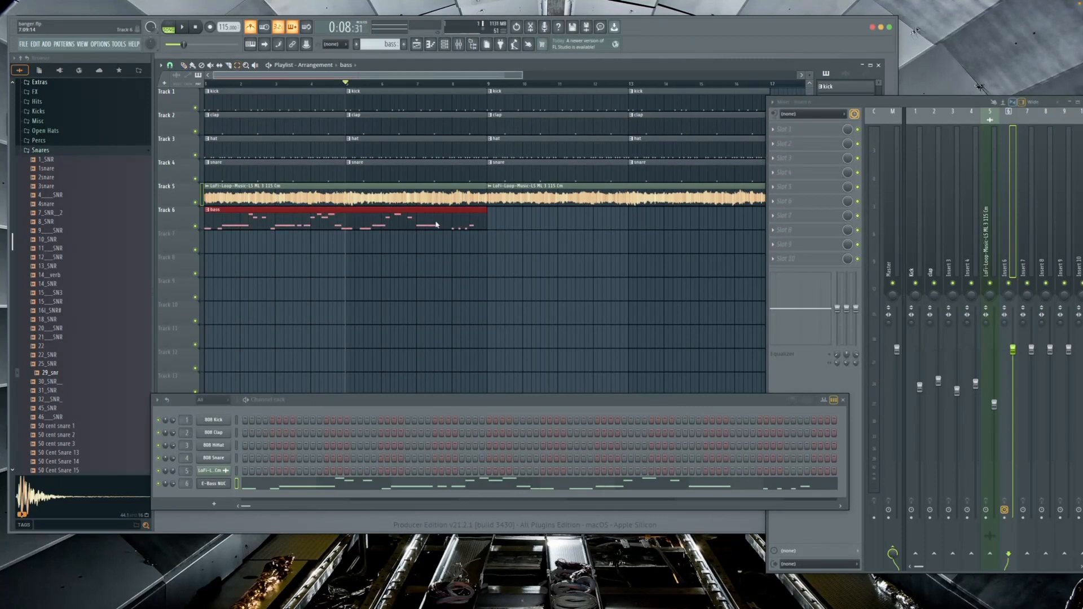
pyautogui.hotkey('ctrl', 'b')
pyautogui.hscroll(8, 466, 261)
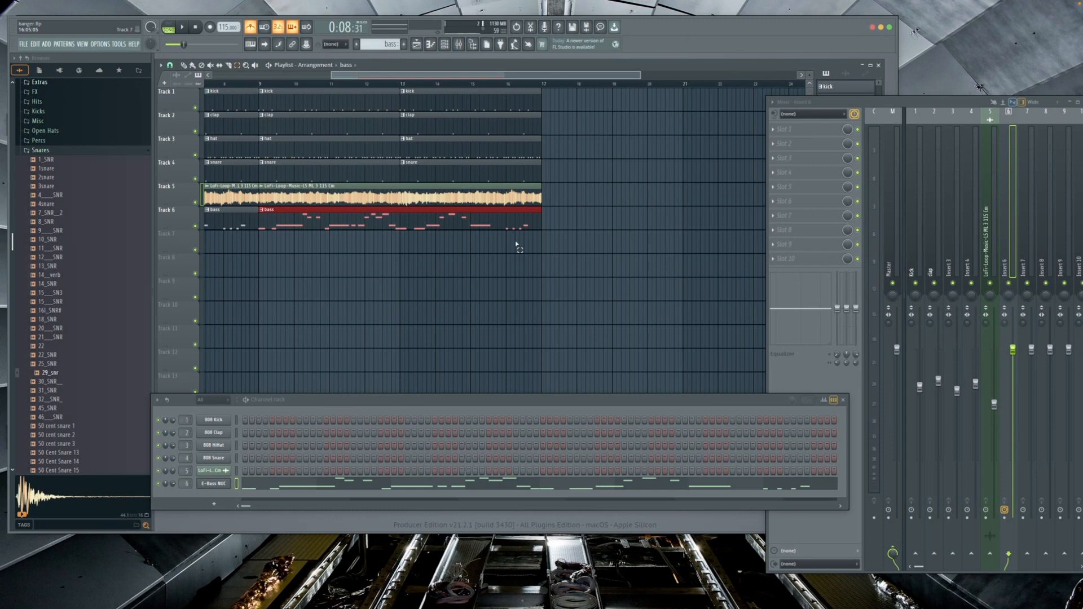
# Select every clip on playlist tracks 1 to 6 and duplicate the whole arrangement so the copy follows from bar 17.
pyautogui.moveTo(532, 108); pyautogui.dragTo(555, 110)
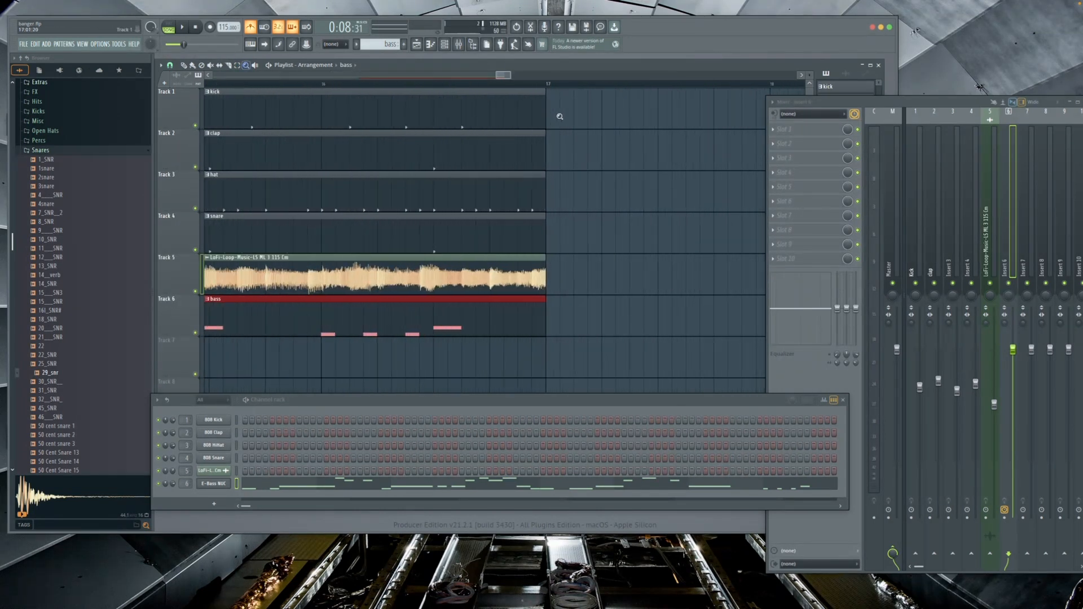
pyautogui.moveTo(573, 333); pyautogui.dragTo(186, 97)
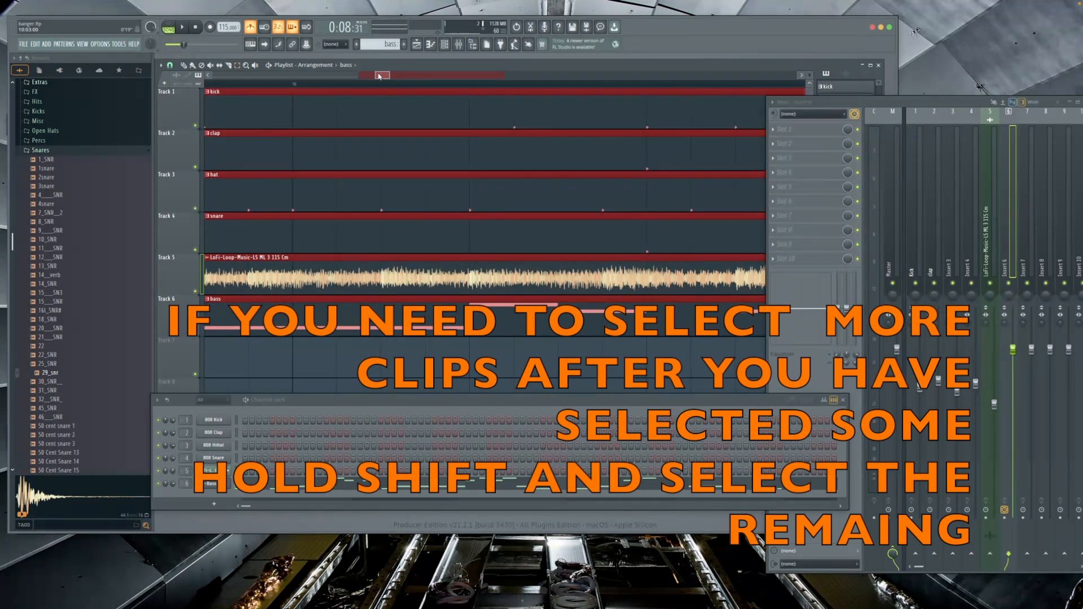
pyautogui.moveTo(374, 74); pyautogui.dragTo(213, 75)
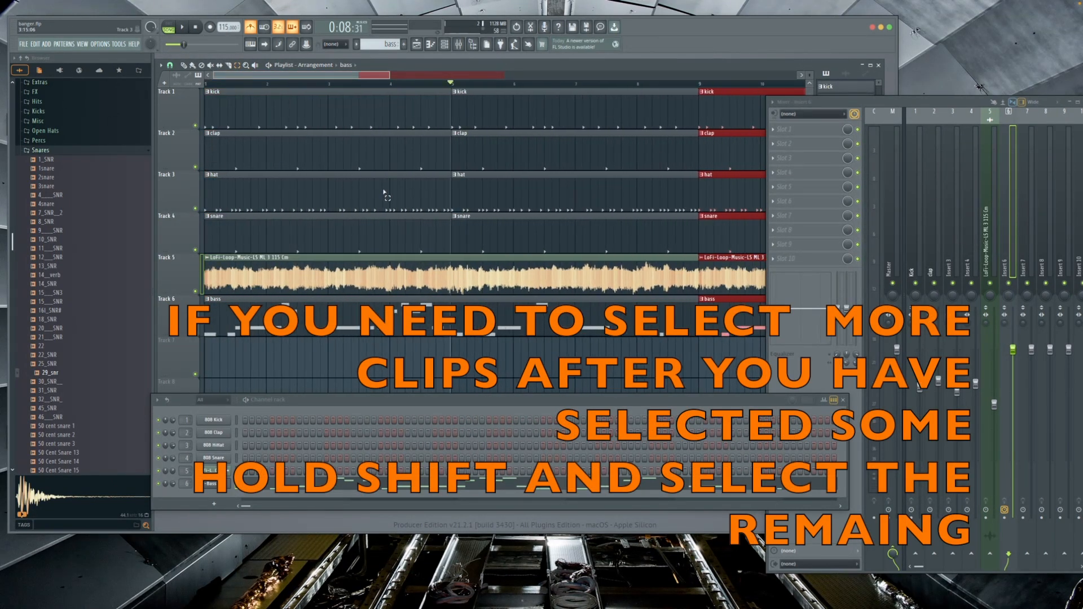
pyautogui.moveTo(598, 117); pyautogui.dragTo(220, 288)
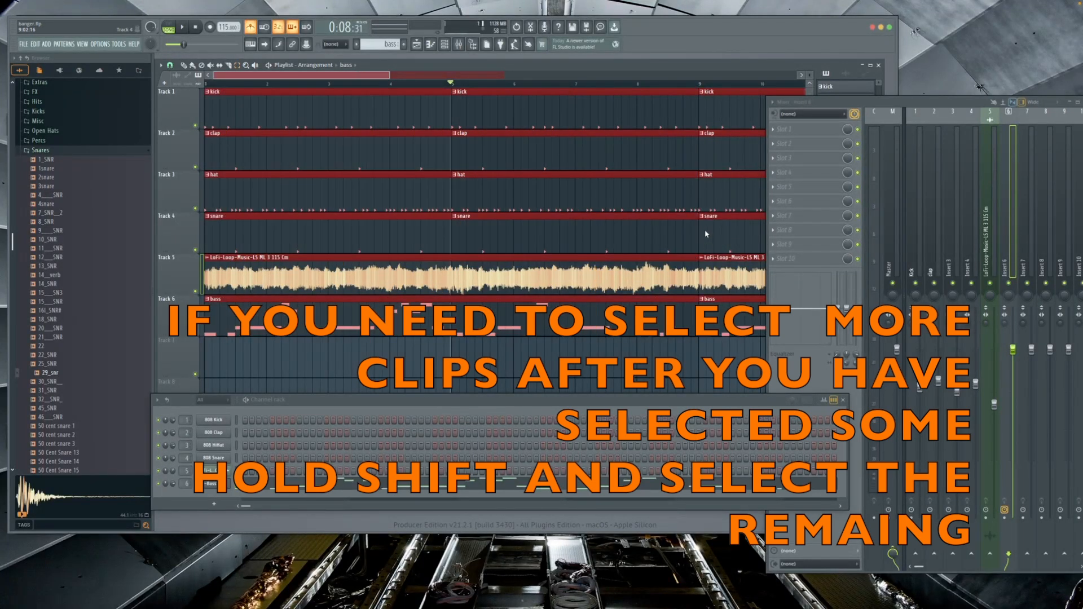
pyautogui.hscroll(10, 700, 228)
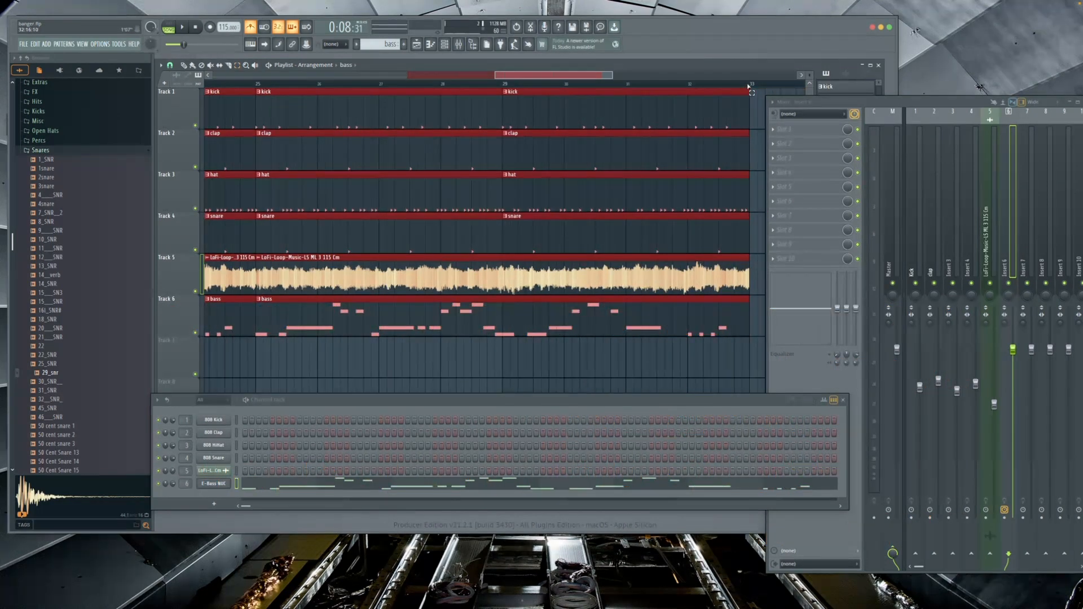
pyautogui.moveTo(516, 77); pyautogui.dragTo(217, 79)
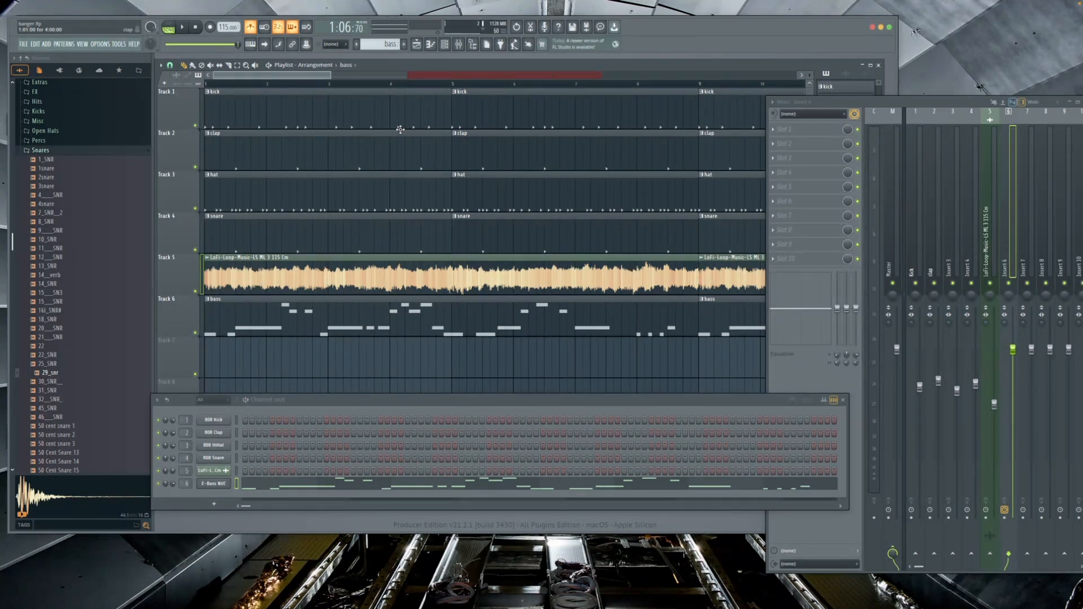
# Set the mixer input of Insert 7 to the mono MIC/LINE/HIZ 1 input and switch the track to external input only.
pyautogui.scroll(-2, 423, 370)
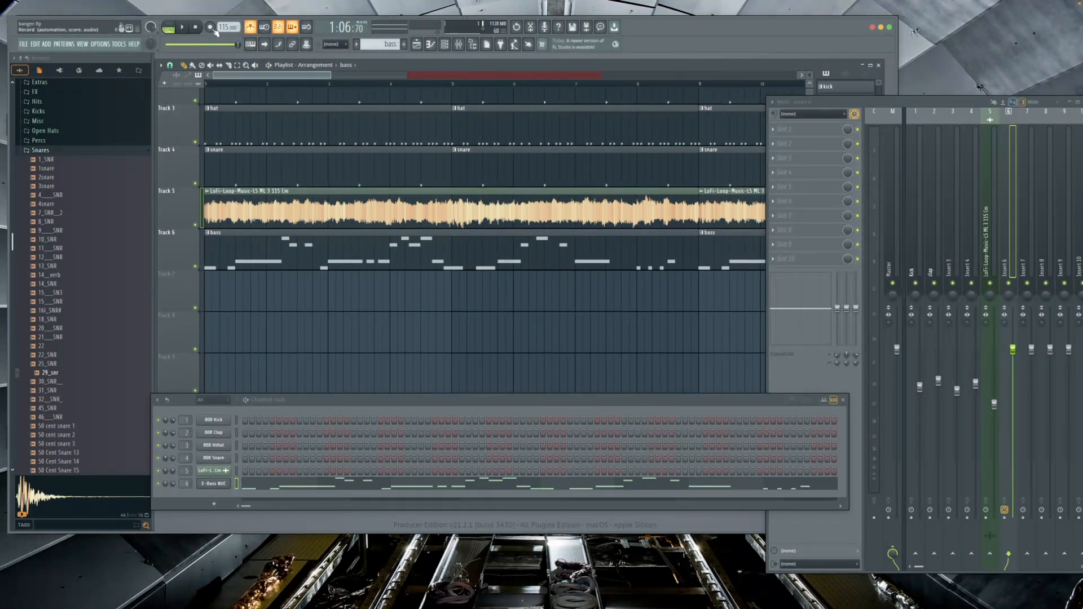
pyautogui.click(1035, 148)
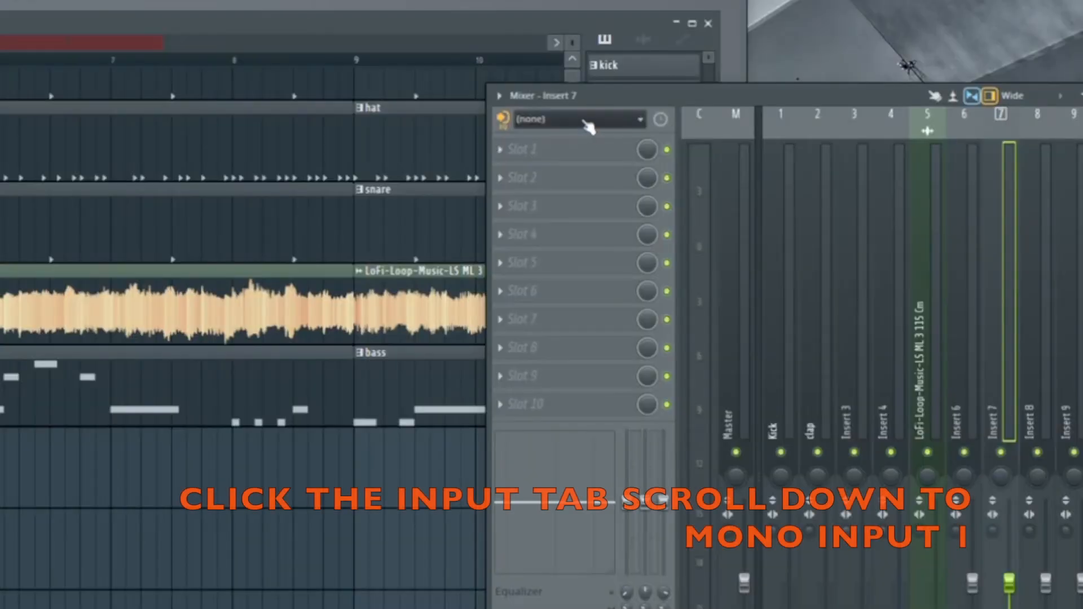
pyautogui.click(578, 119)
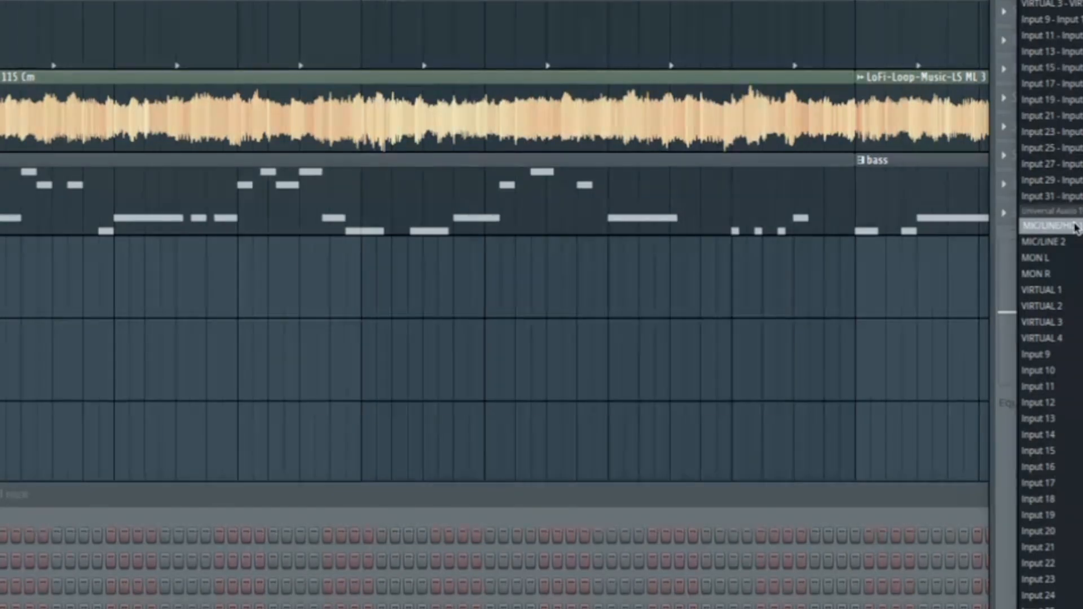
pyautogui.click(571, 418)
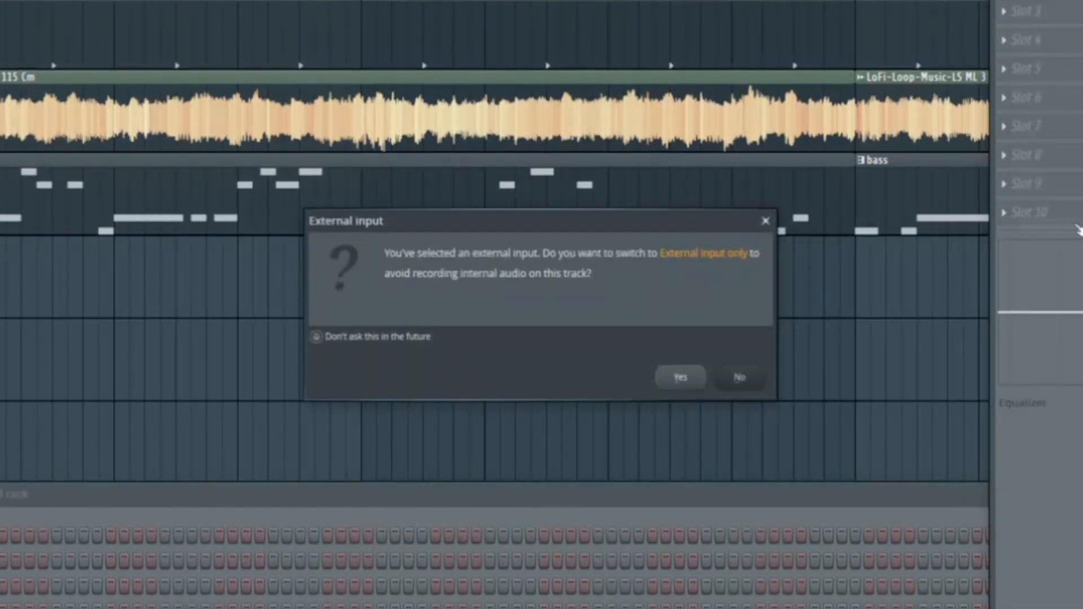
pyautogui.click(695, 382)
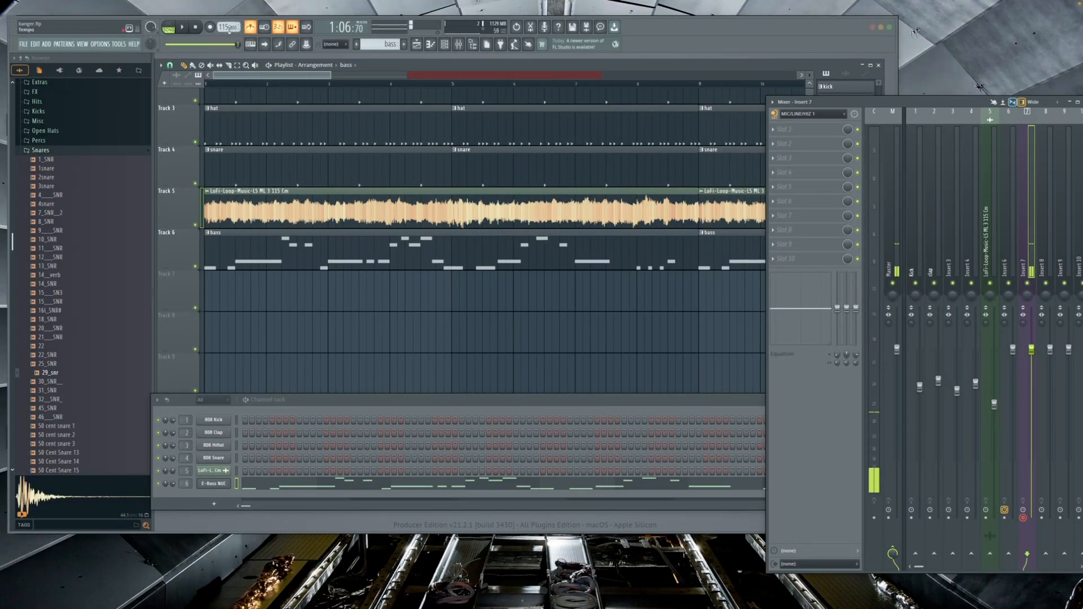
# Record a vocal take of about eight bars from the song start onto playlist track 7.
pyautogui.click(196, 27)
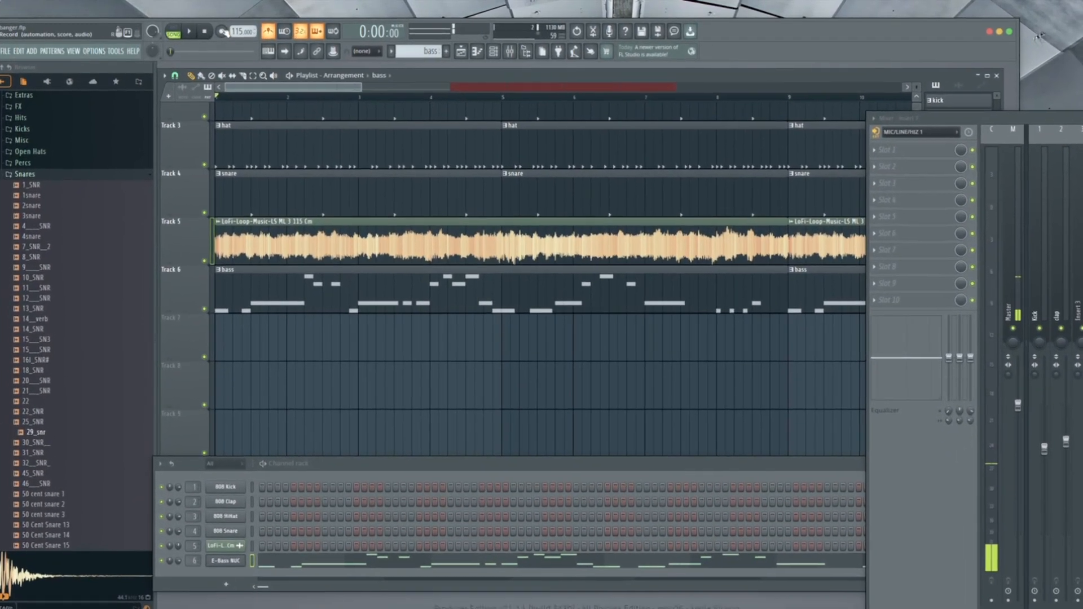
pyautogui.click(223, 31)
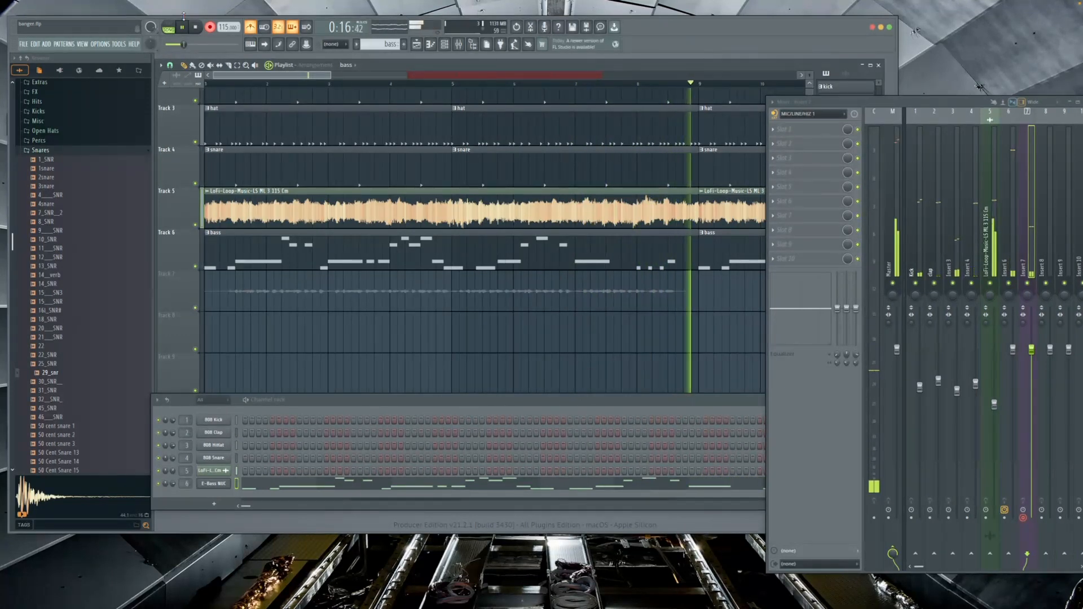
pyautogui.press('space')
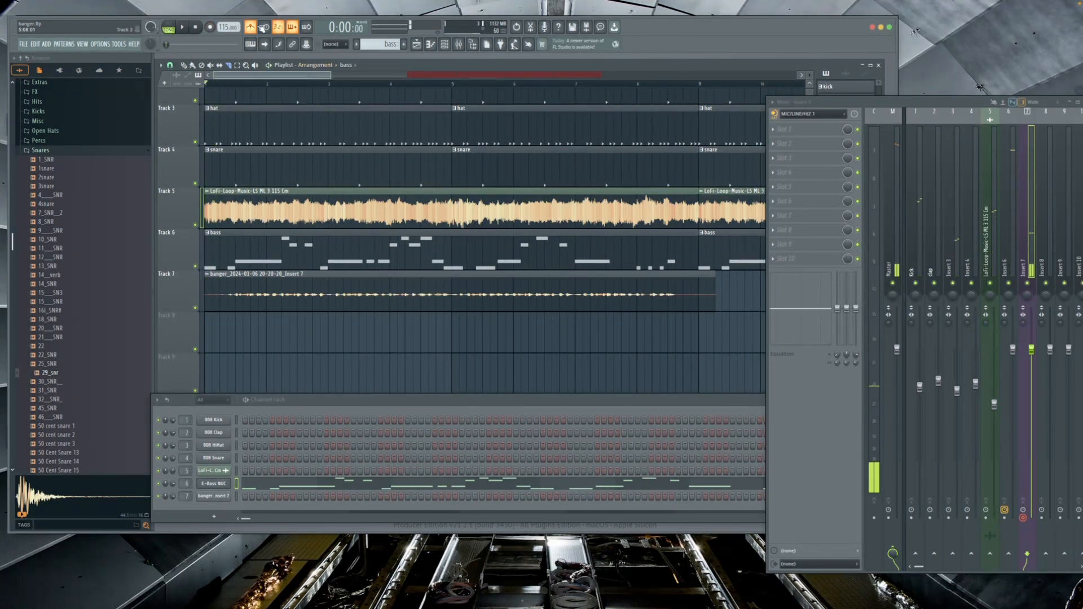
# Play back the vocal take and enable Normalize and Remove DC offset in the track 7 clip's sample settings.
pyautogui.press('space')
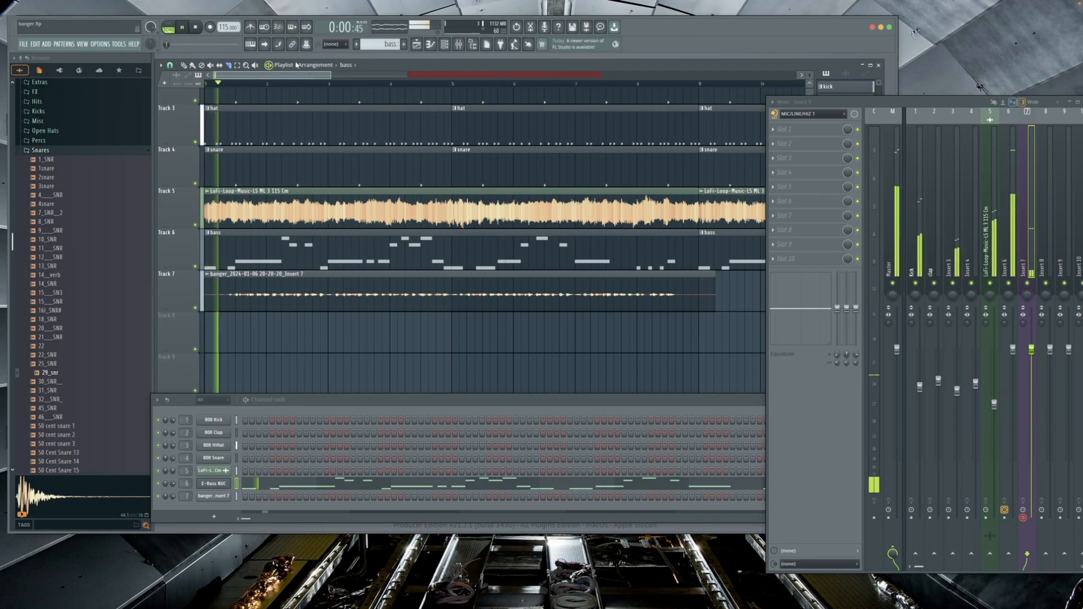
pyautogui.press('space')
pyautogui.doubleClick(276, 287)
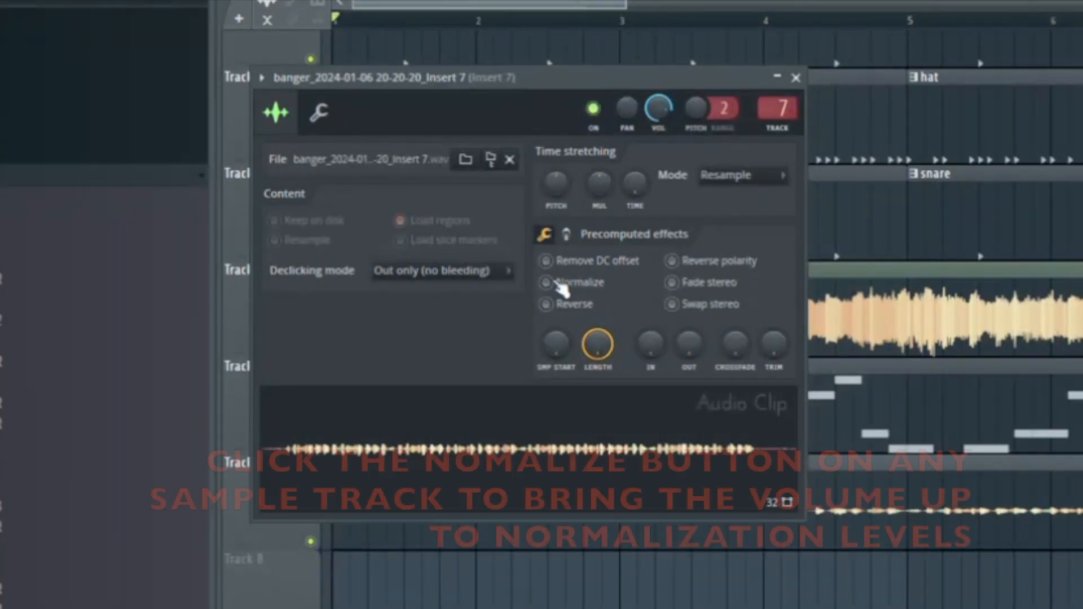
pyautogui.click(299, 197)
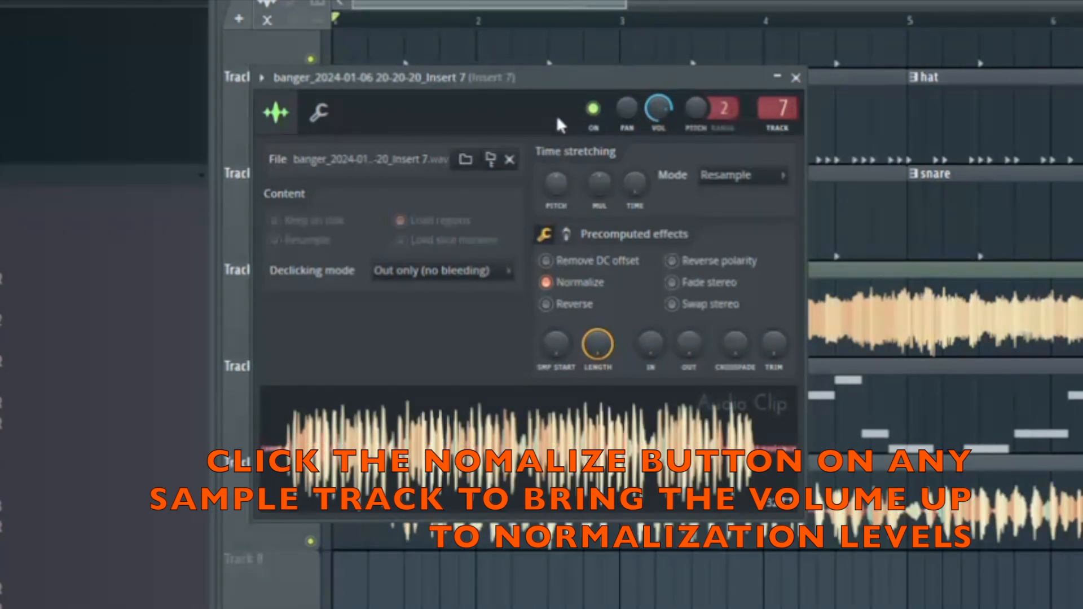
pyautogui.moveTo(557, 85); pyautogui.dragTo(563, 137)
pyautogui.press('space')
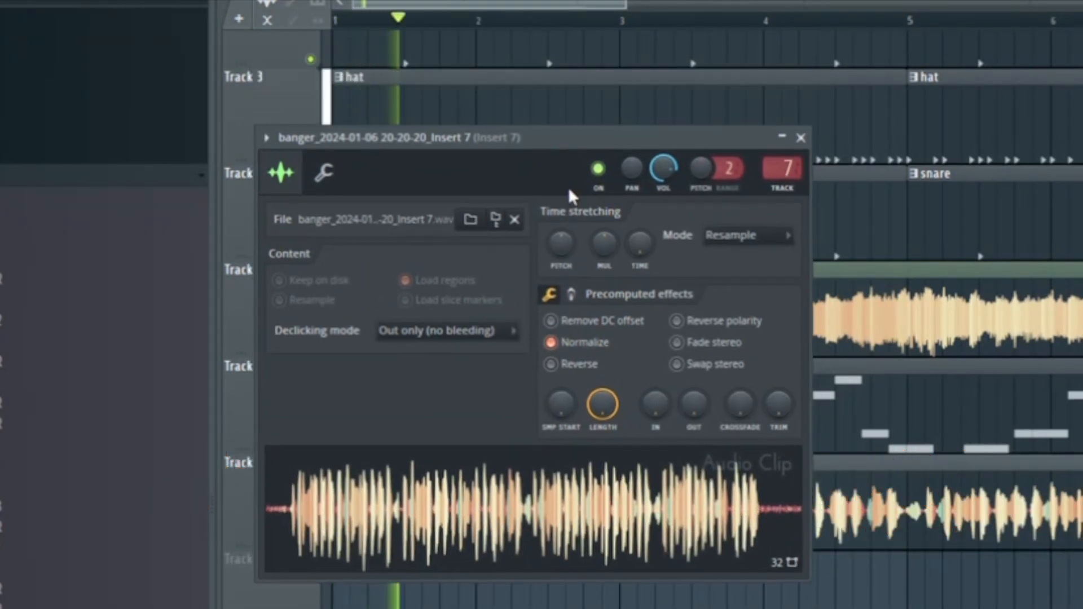
pyautogui.click(558, 321)
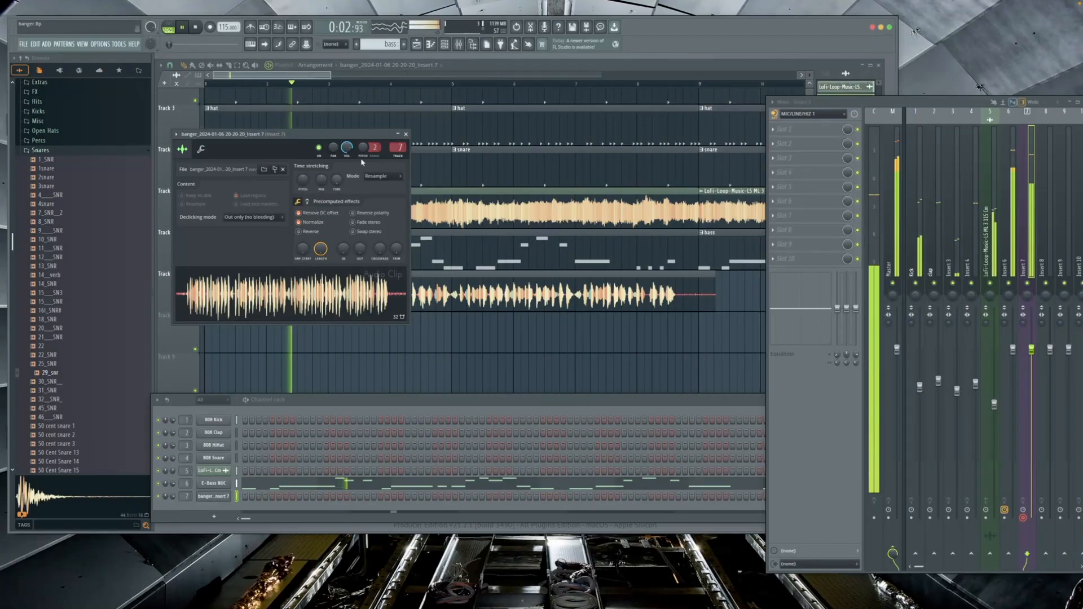
pyautogui.click(406, 134)
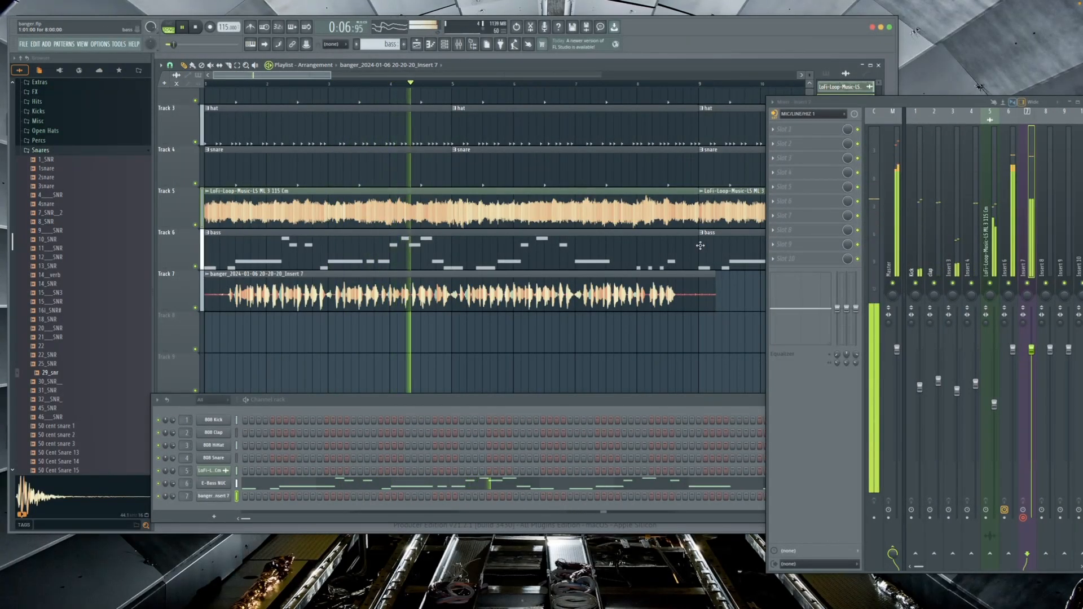
# Set the mixer input of Insert 7 back to (none) and save the project.
pyautogui.click(824, 114)
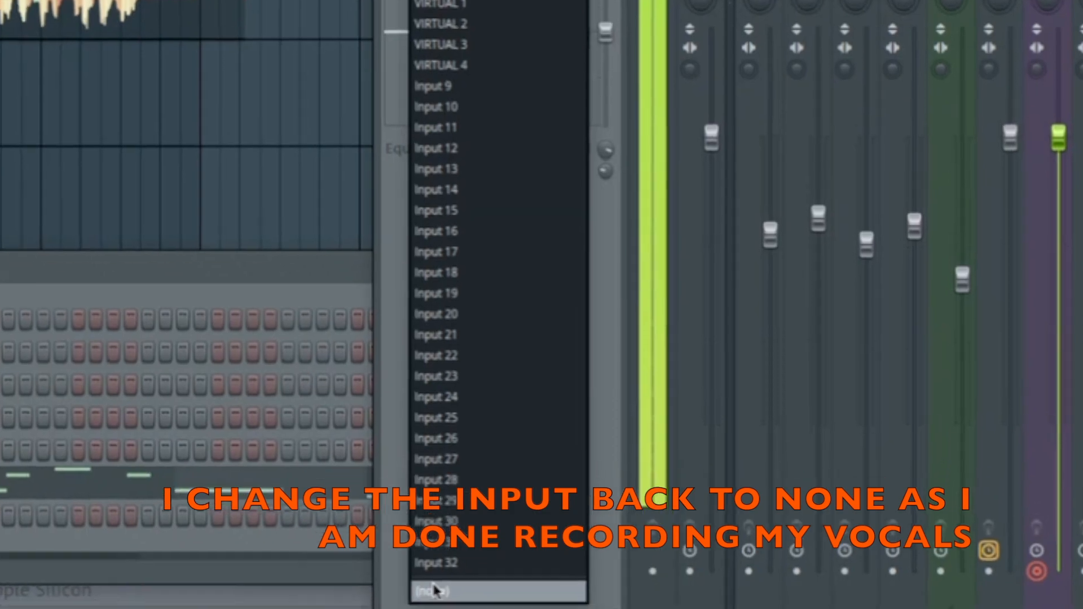
pyautogui.click(435, 593)
pyautogui.scroll(2, 499, 307)
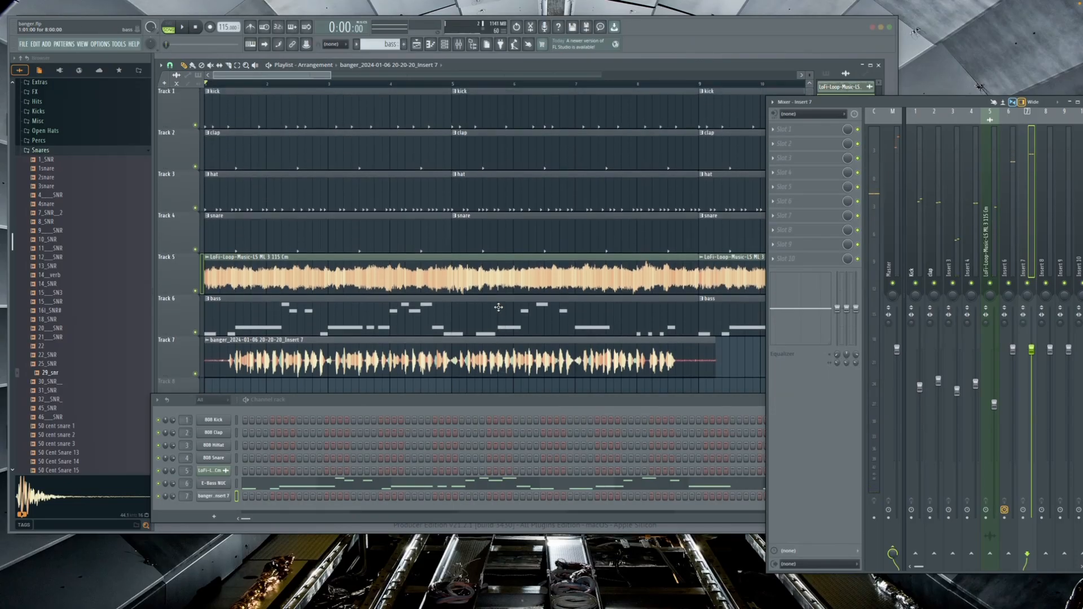
pyautogui.scroll(-2, 498, 307)
pyautogui.scroll(2, 358, 234)
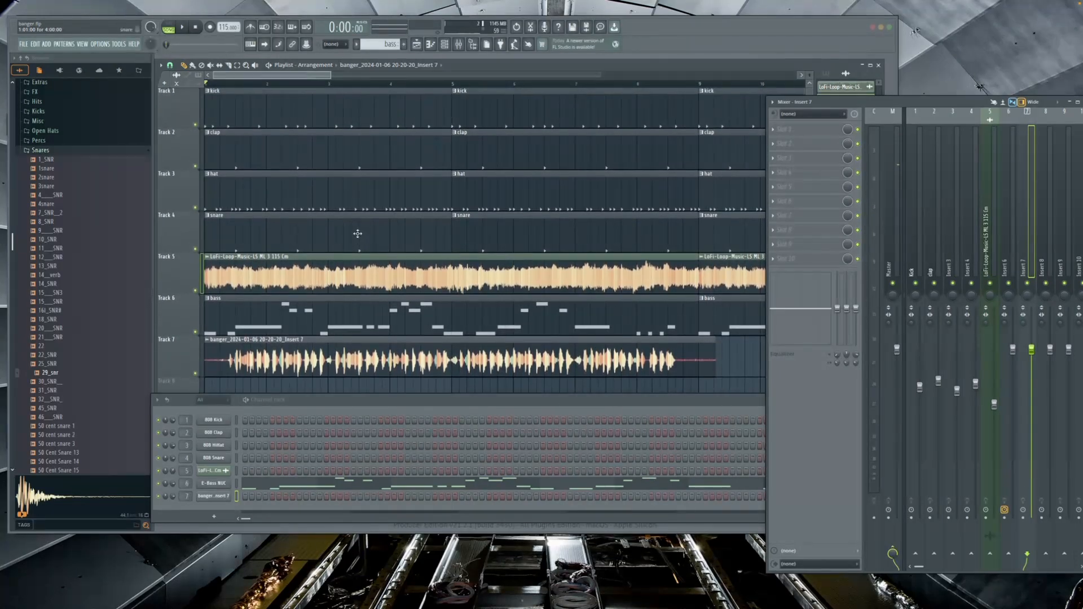
pyautogui.scroll(-2, 335, 245)
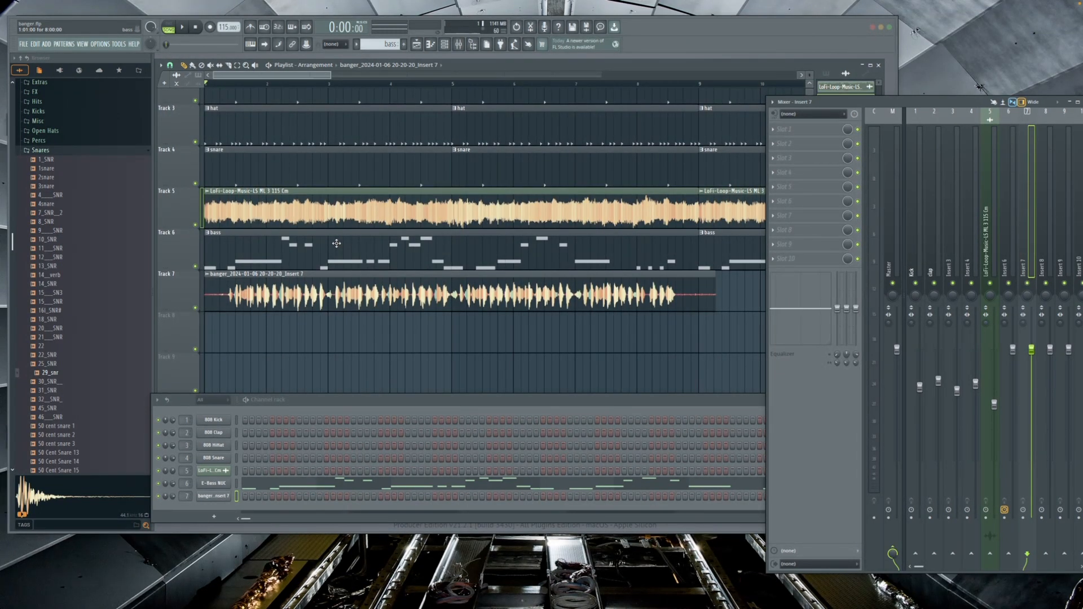
pyautogui.scroll(2, 334, 236)
pyautogui.scroll(-2, 635, 155)
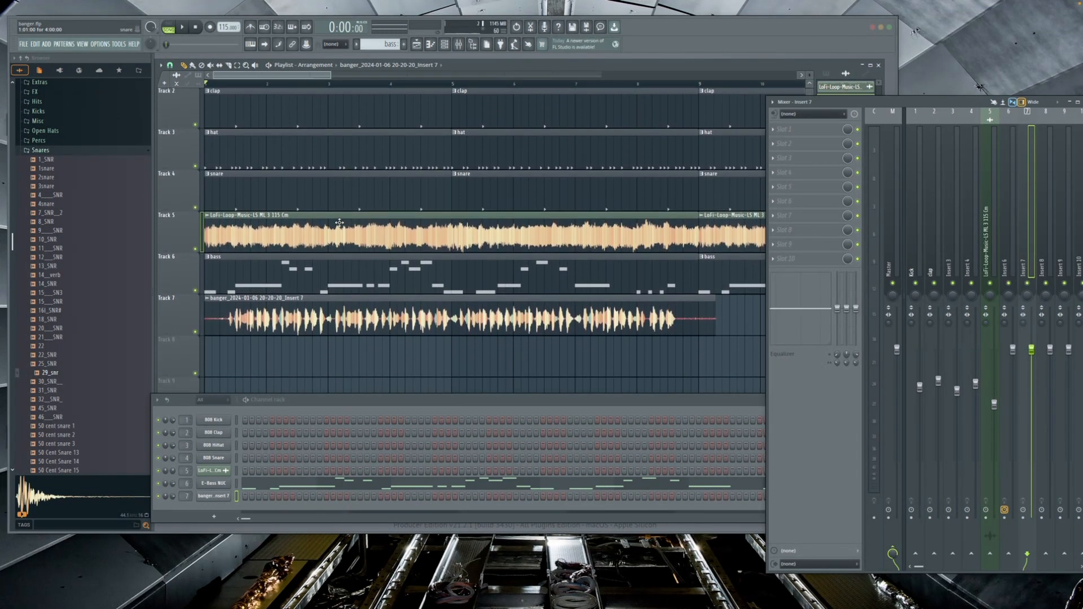
pyautogui.click(22, 44)
pyautogui.click(32, 85)
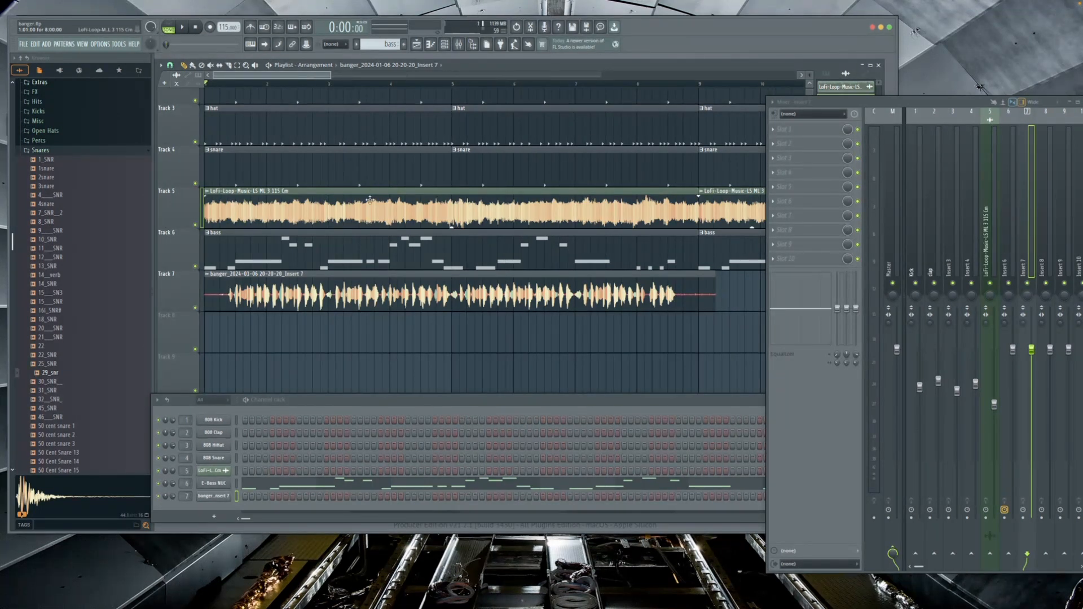
pyautogui.moveTo(883, 104); pyautogui.dragTo(862, 128)
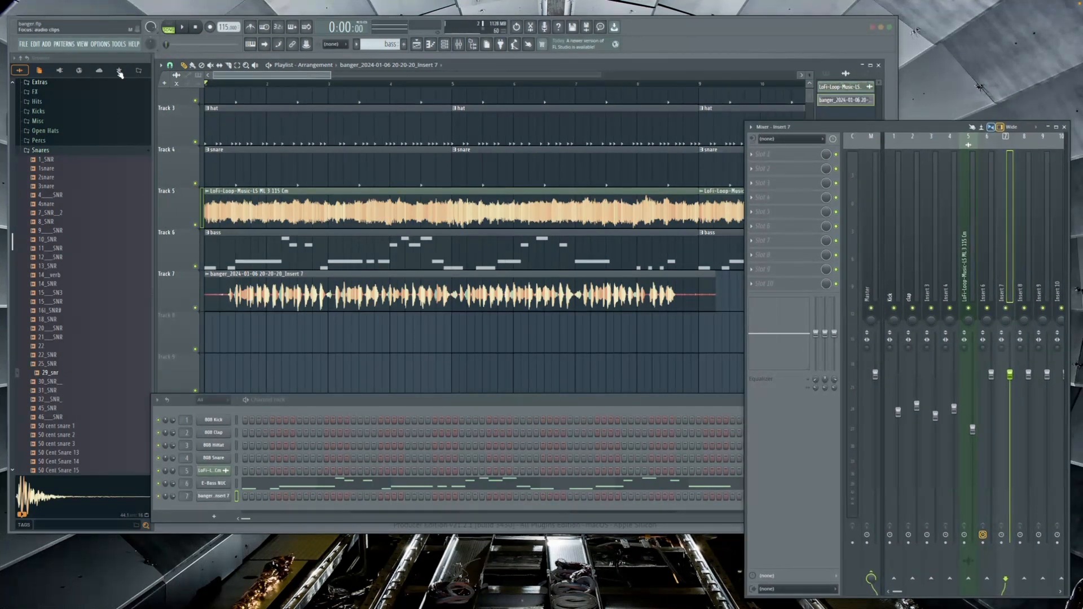
pyautogui.click(26, 45)
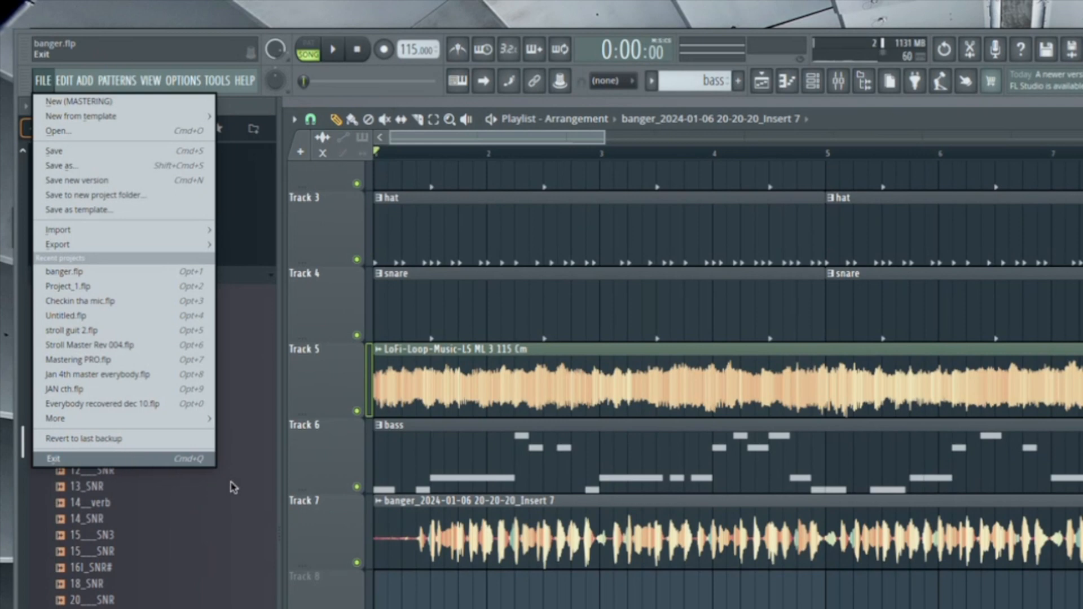
pyautogui.click(244, 80)
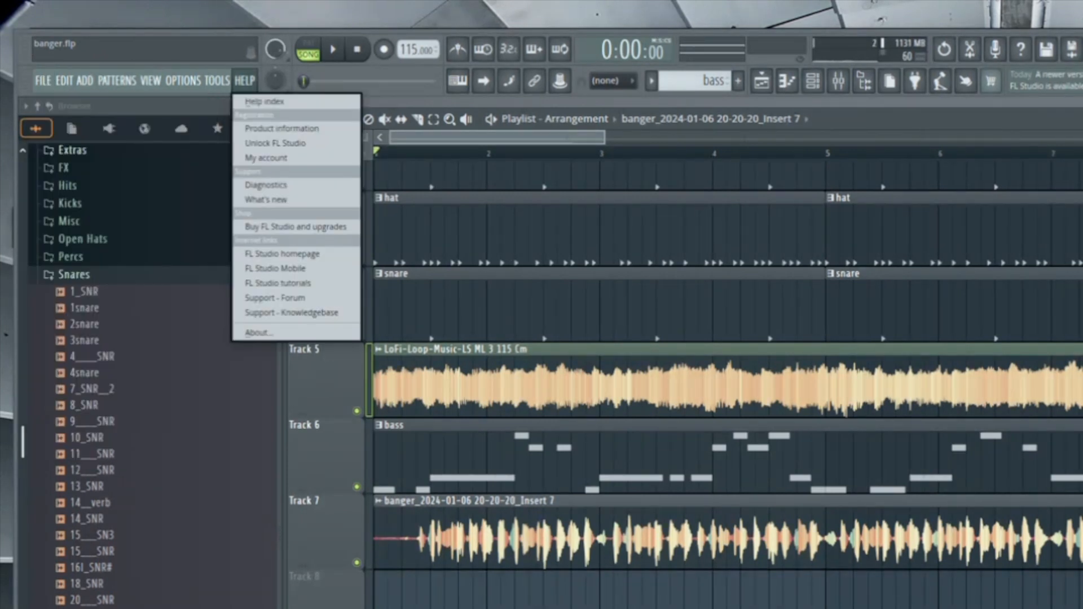
pyautogui.click(637, 39)
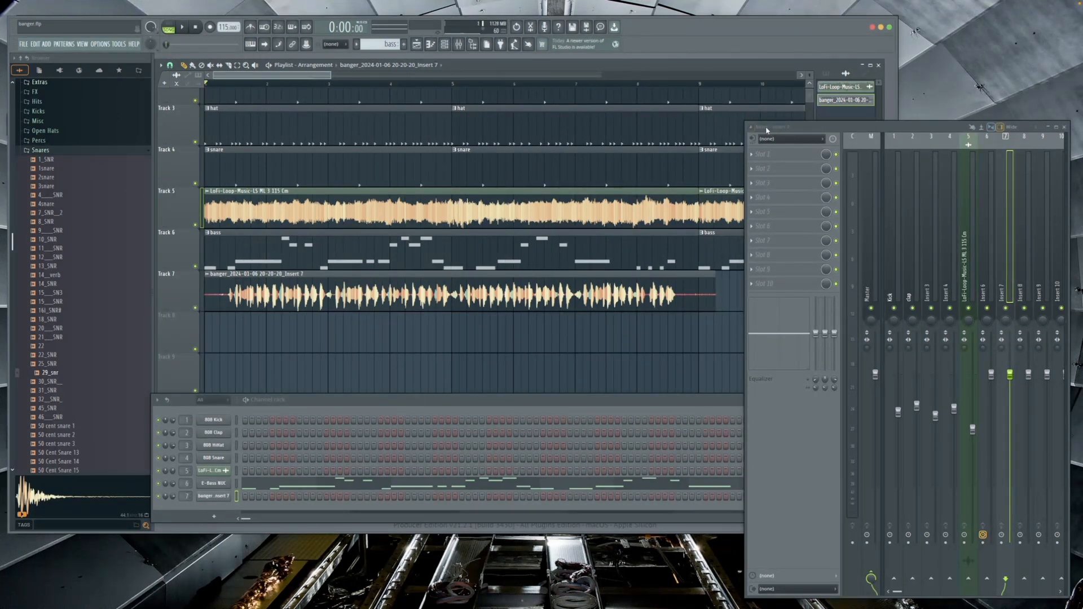
# Play the song from the start and lower the bass (Insert 6) and vocal (Insert 7) mixer levels slightly.
pyautogui.moveTo(797, 129); pyautogui.dragTo(822, 85)
pyautogui.click(898, 151)
pyautogui.press('space')
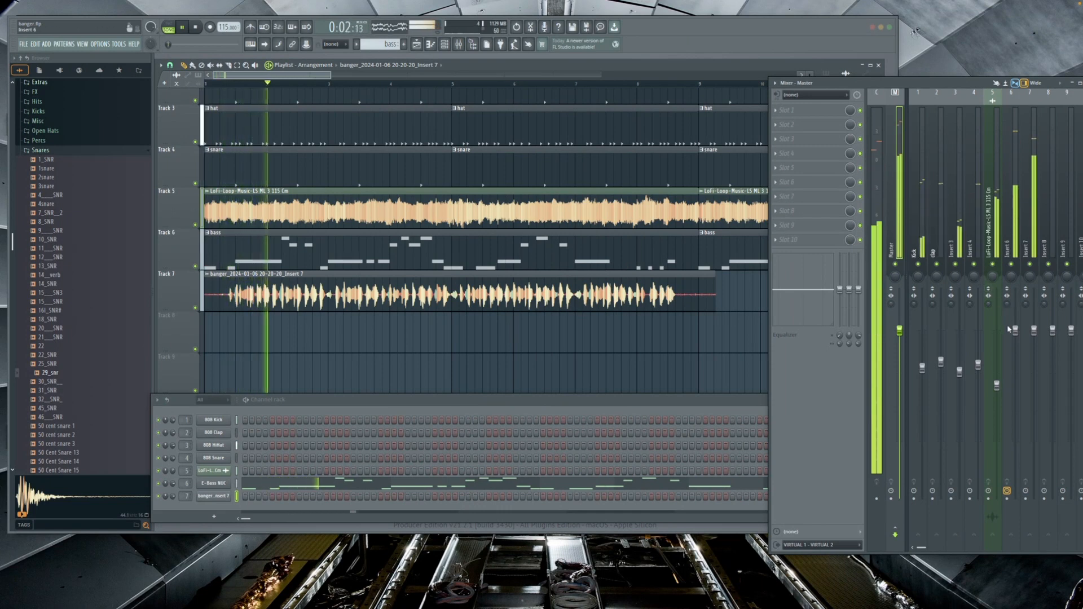
pyautogui.click(1012, 141)
pyautogui.moveTo(1016, 330); pyautogui.dragTo(1033, 356)
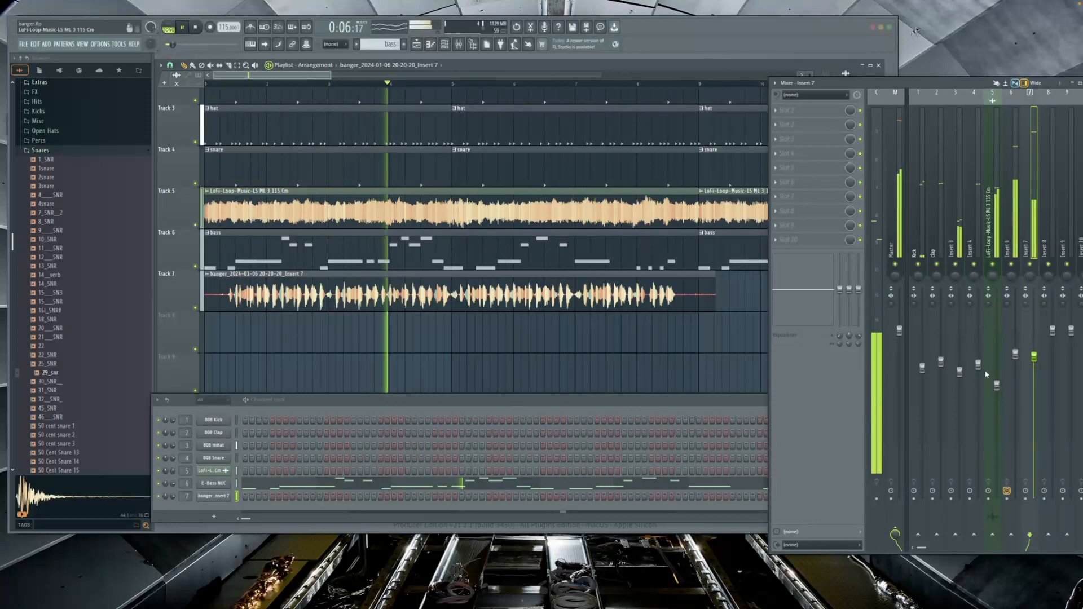
# Rebalance the mix during playback by slightly lowering the LoFi loop and reducing the bass and vocal levels further.
pyautogui.moveTo(954, 365); pyautogui.dragTo(996, 391)
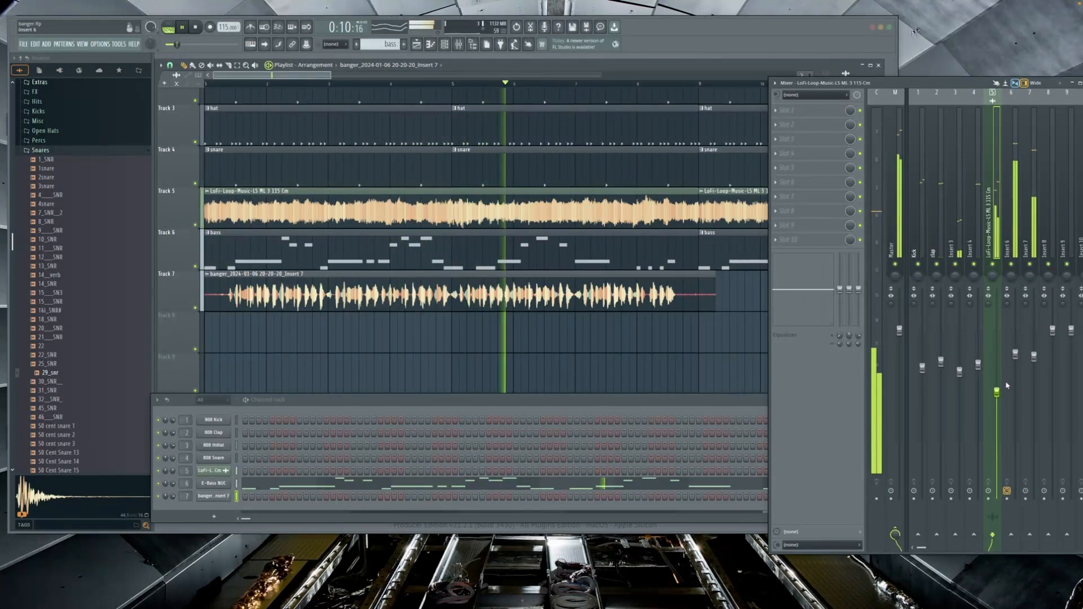
pyautogui.moveTo(1015, 354); pyautogui.dragTo(1016, 400)
pyautogui.moveTo(1034, 356); pyautogui.dragTo(1033, 374)
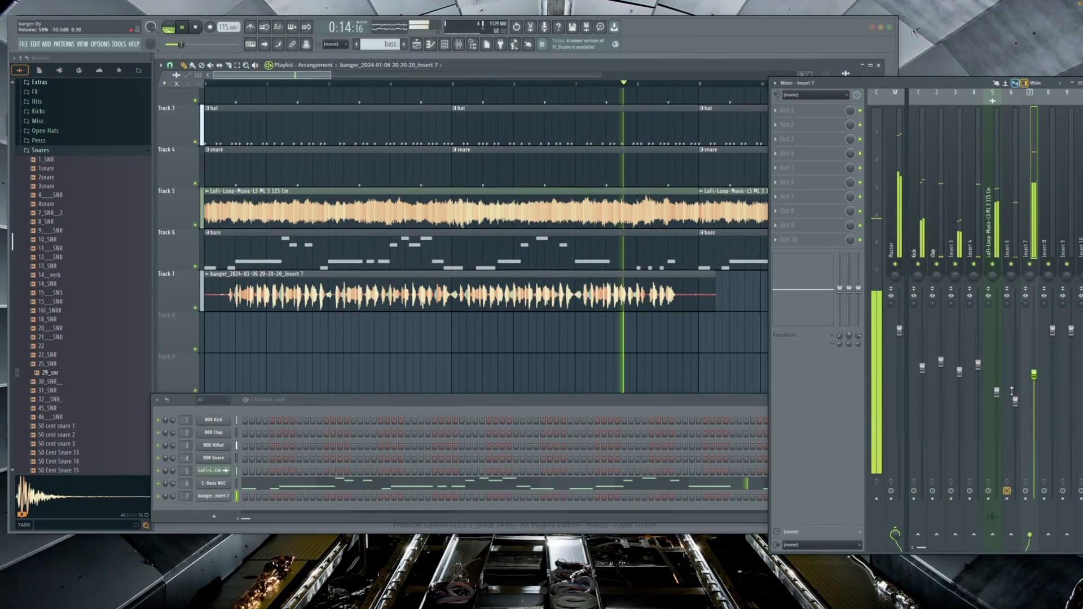
pyautogui.click(997, 389)
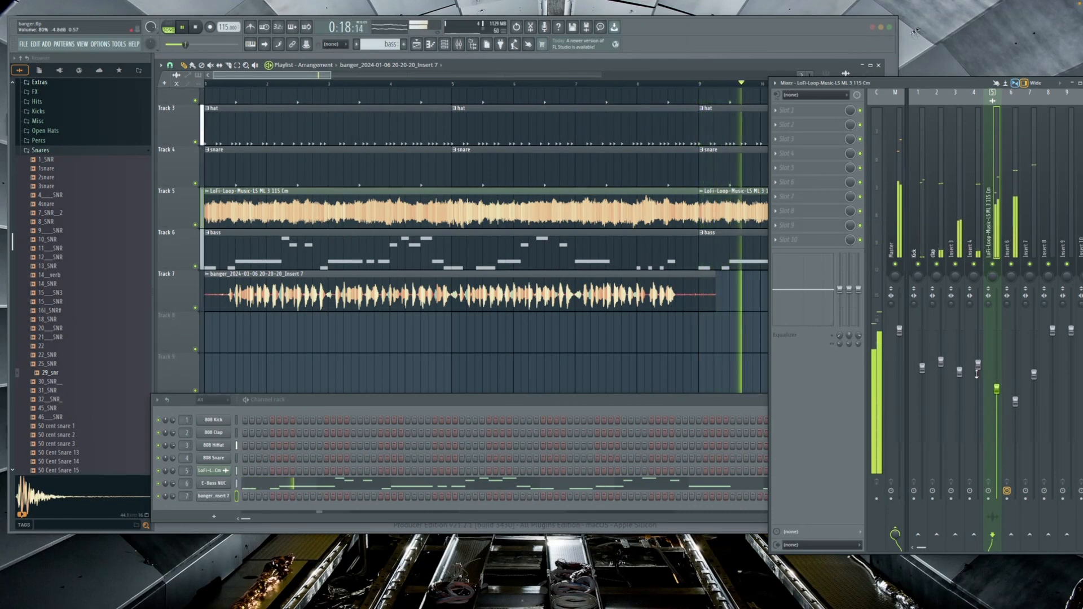
# Raise the kick's mixer level, slightly raise Insert 3, lower Insert 4 and the bass on Insert 6, and stop playback.
pyautogui.moveTo(978, 365); pyautogui.dragTo(923, 319)
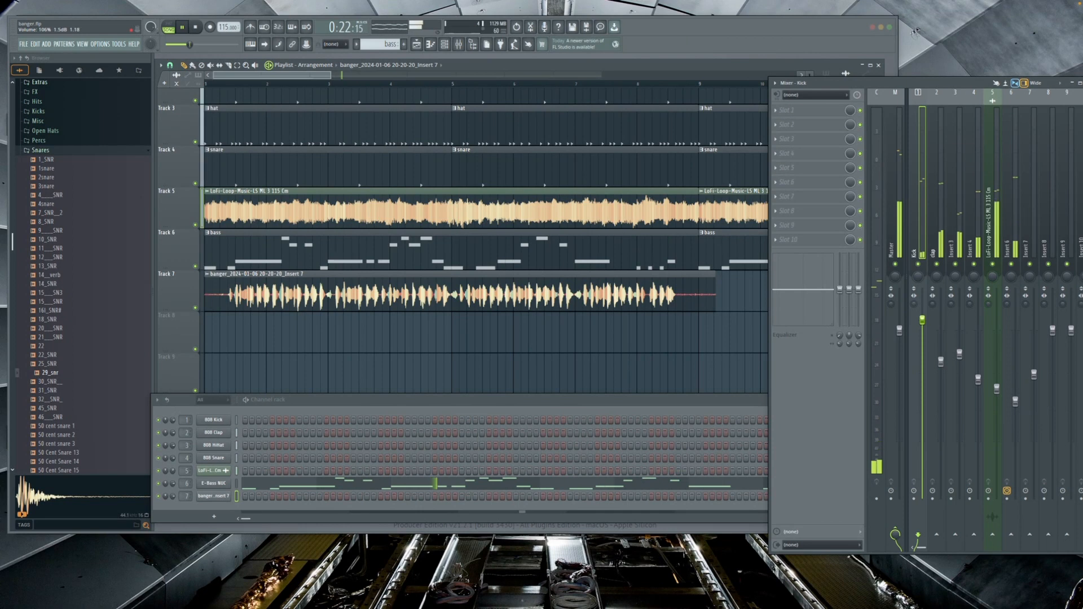
pyautogui.click(899, 330)
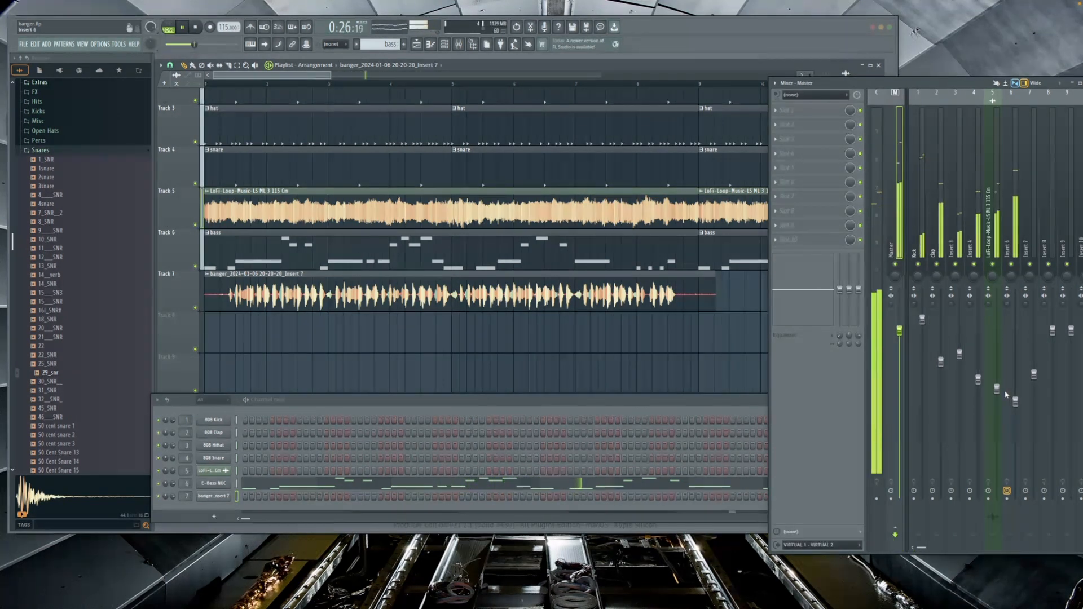
pyautogui.moveTo(1015, 399); pyautogui.dragTo(1014, 422)
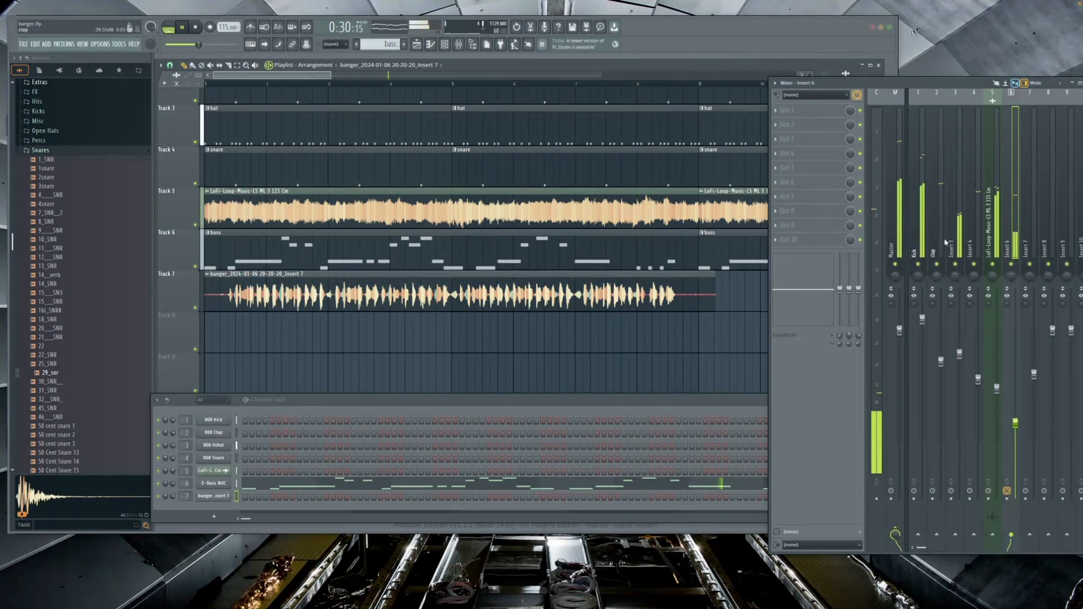
pyautogui.press('space')
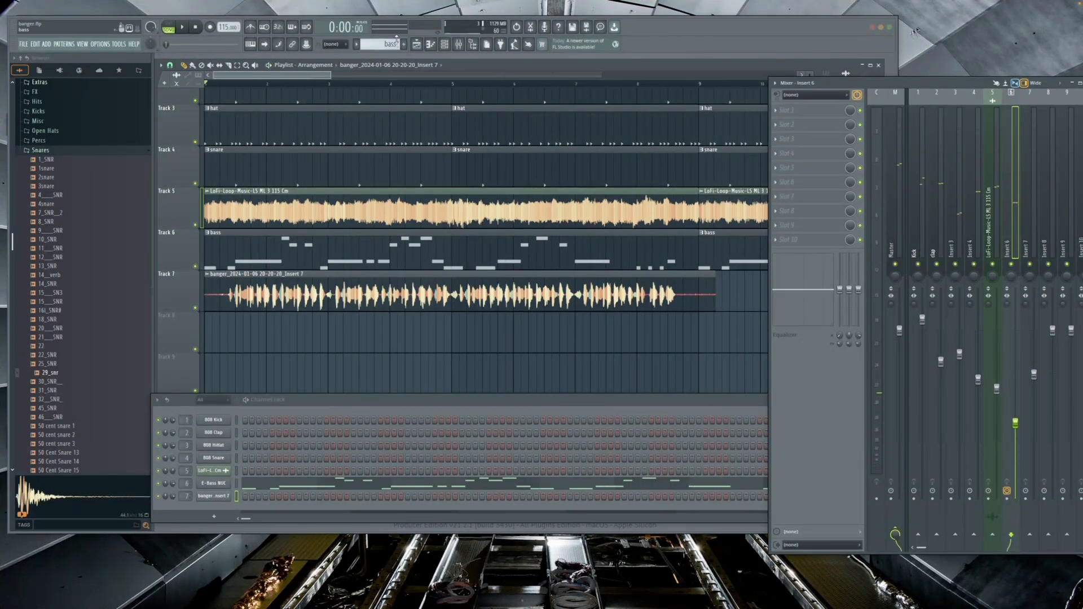
# Save the project and set up a wave file export of the song named checkin in the banger folder.
pyautogui.click(25, 44)
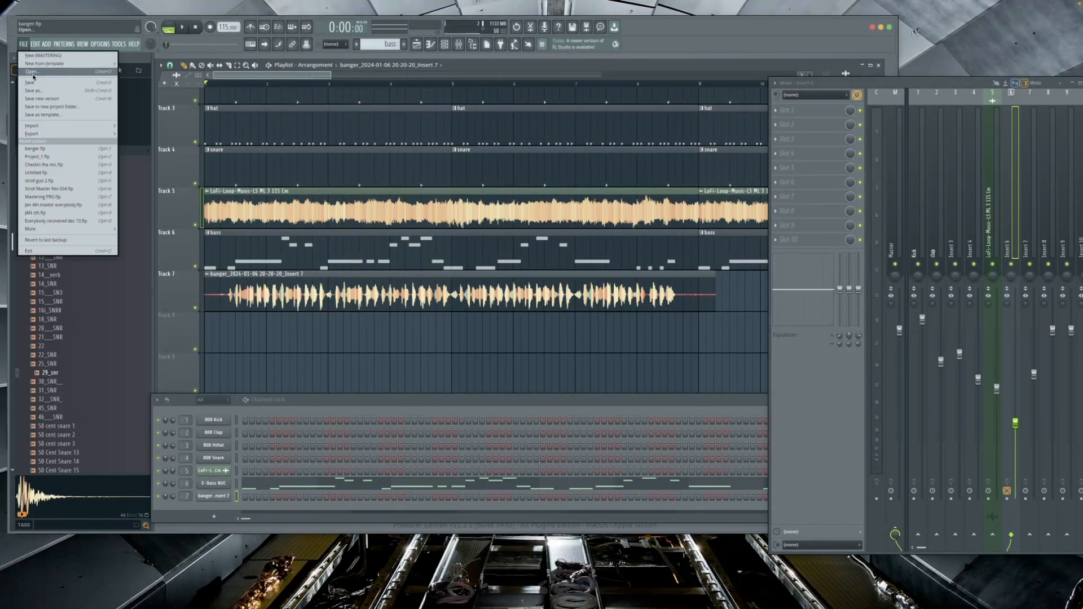
pyautogui.click(23, 44)
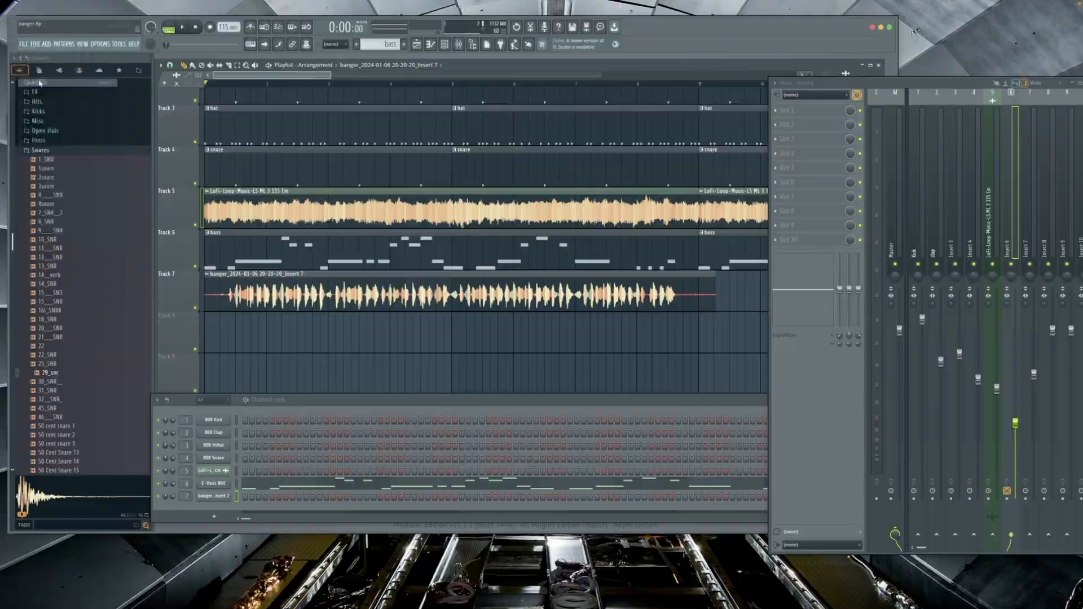
pyautogui.click(24, 45)
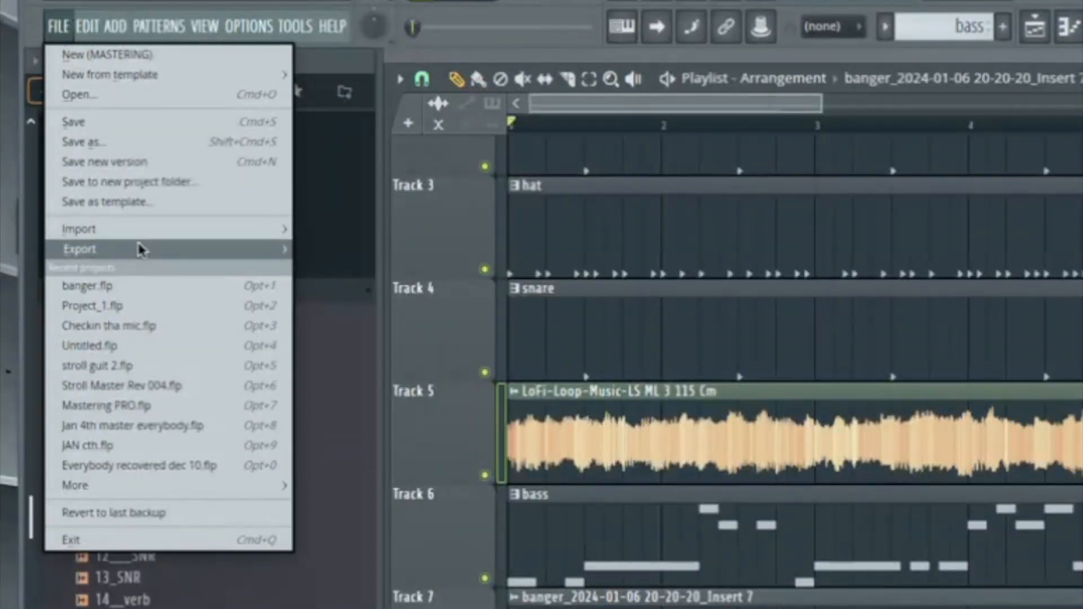
pyautogui.moveTo(251, 254)
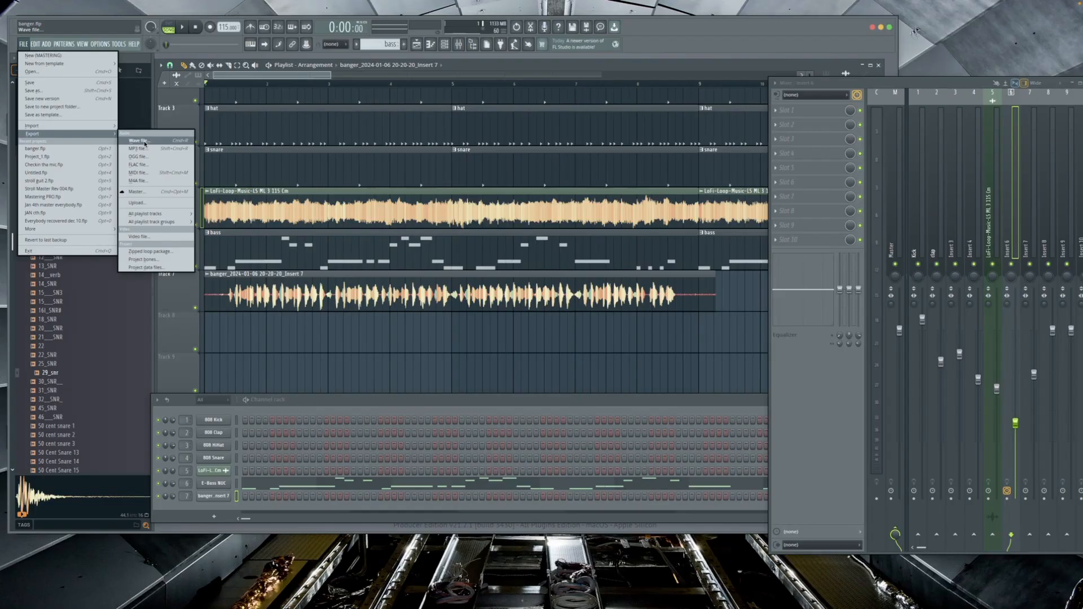
pyautogui.click(145, 143)
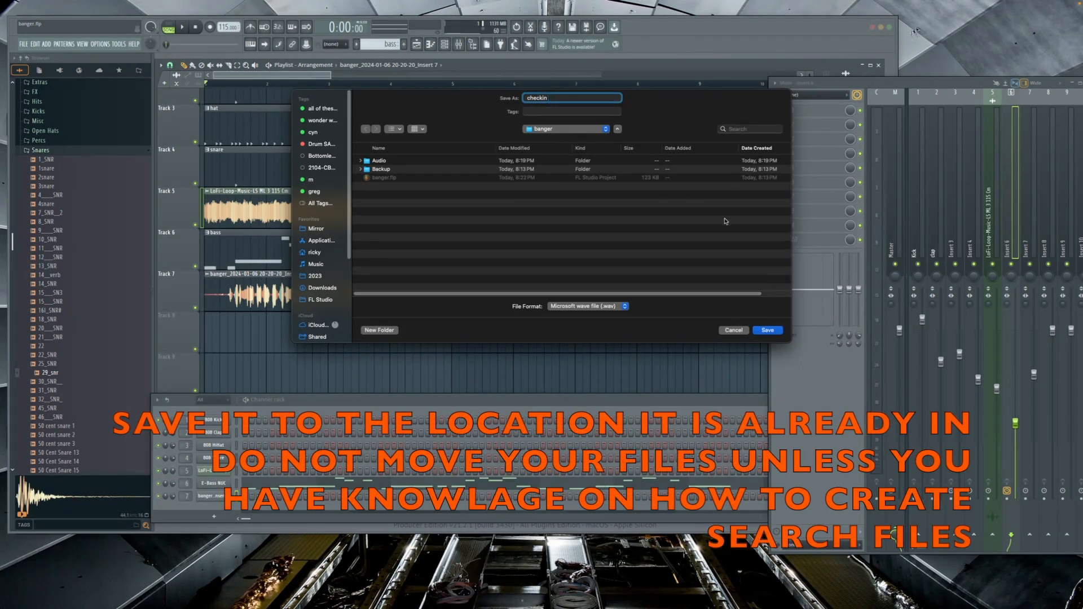
pyautogui.click(768, 331)
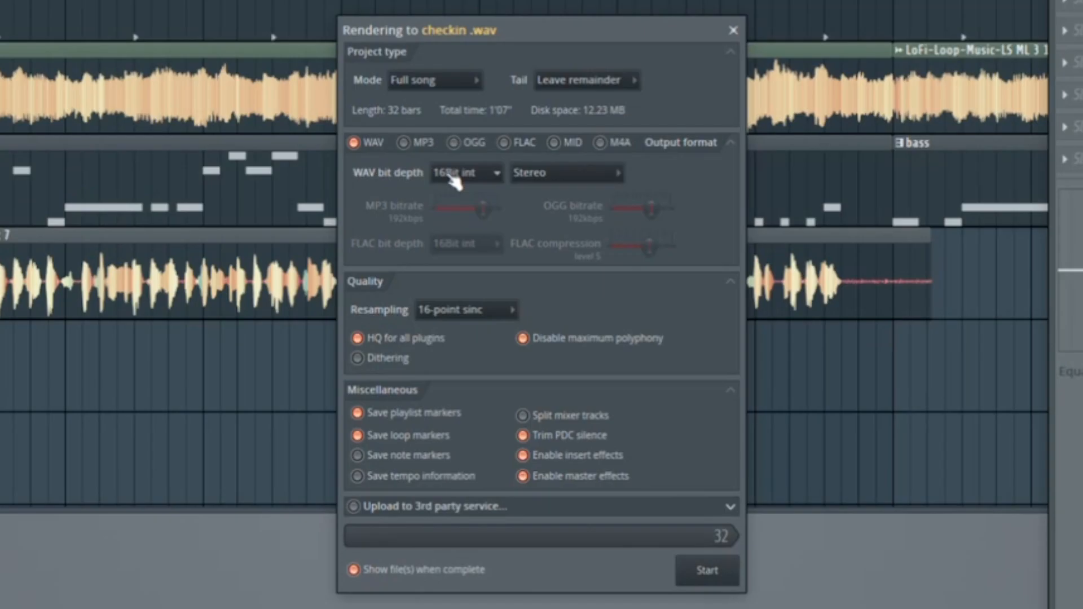
# Try a WAV bit depth of 24Bit int for the render and return it to 16Bit int.
pyautogui.click(454, 179)
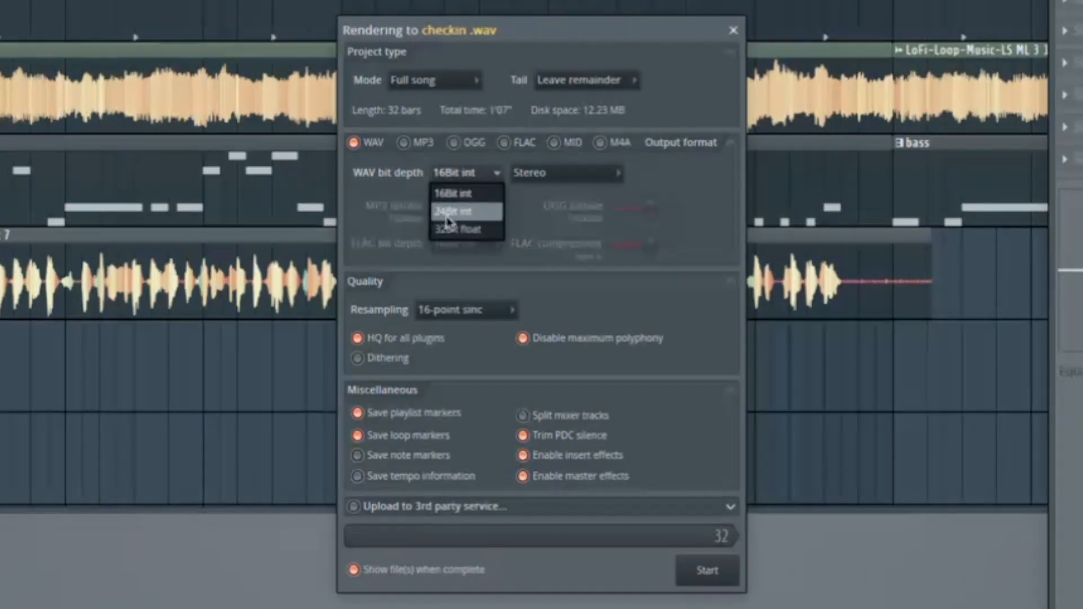
pyautogui.click(460, 178)
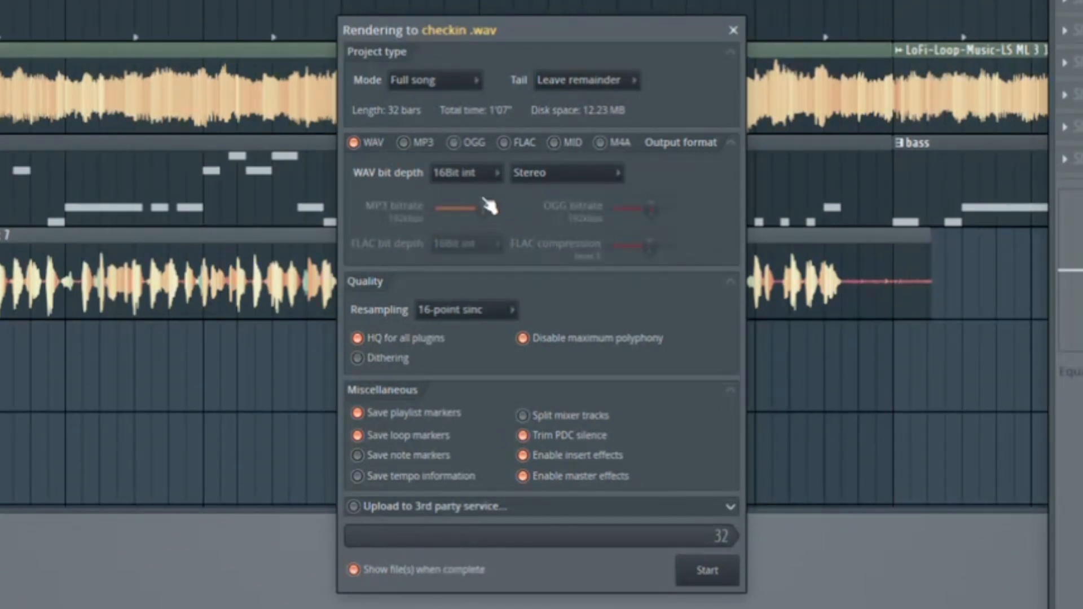
pyautogui.click(476, 173)
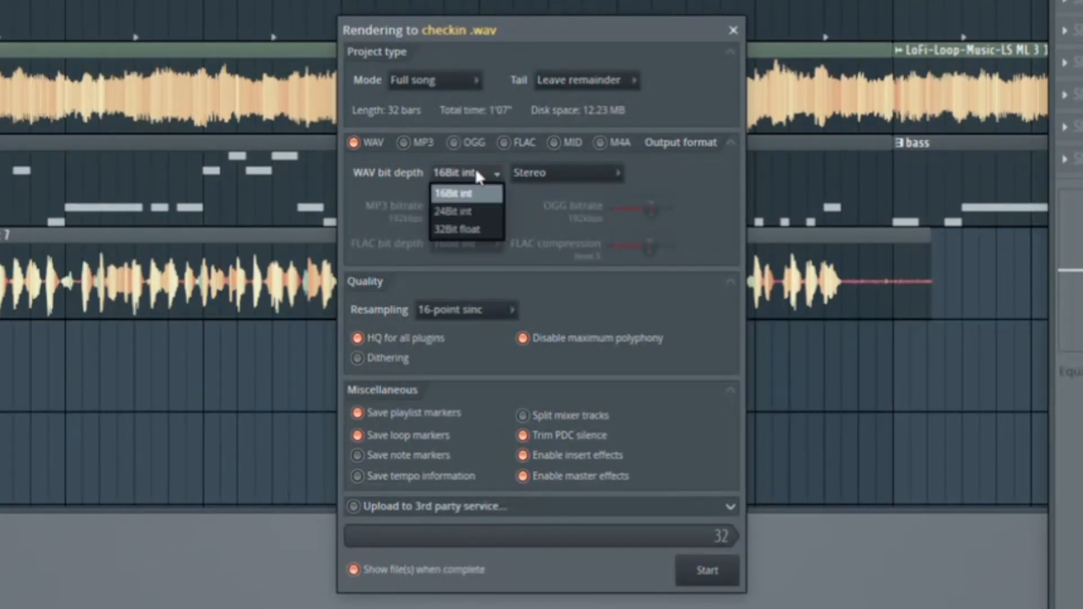
pyautogui.click(474, 212)
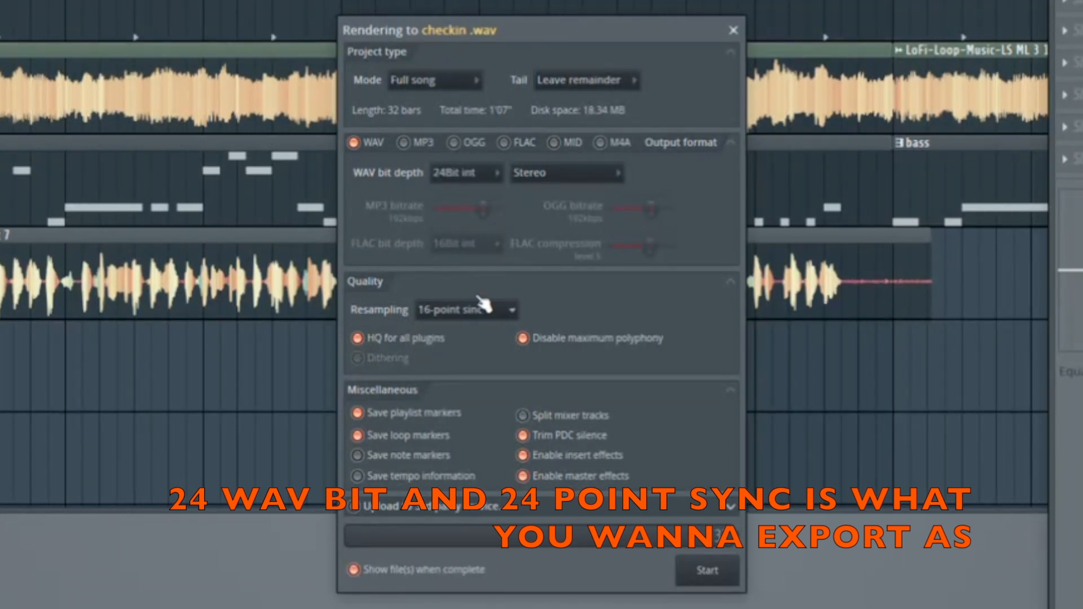
pyautogui.click(482, 243)
pyautogui.click(482, 210)
pyautogui.click(461, 173)
pyautogui.click(463, 178)
pyautogui.click(470, 175)
pyautogui.click(471, 197)
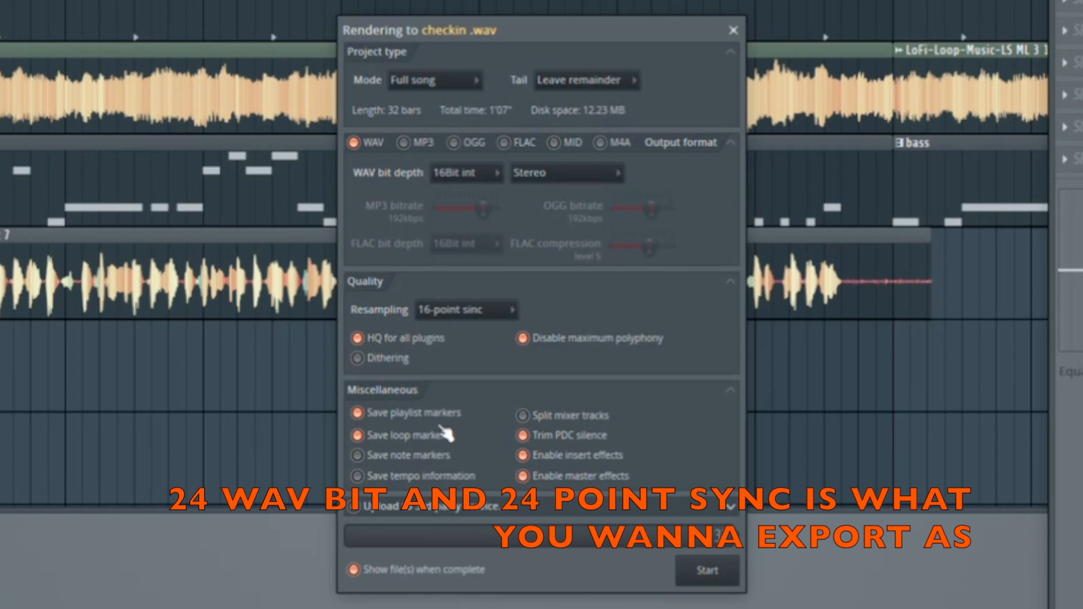
# Set the render's resampling quality to 24-point sinc and render checkin.wav.
pyautogui.click(475, 314)
pyautogui.click(475, 313)
pyautogui.click(475, 314)
pyautogui.click(475, 313)
pyautogui.click(475, 314)
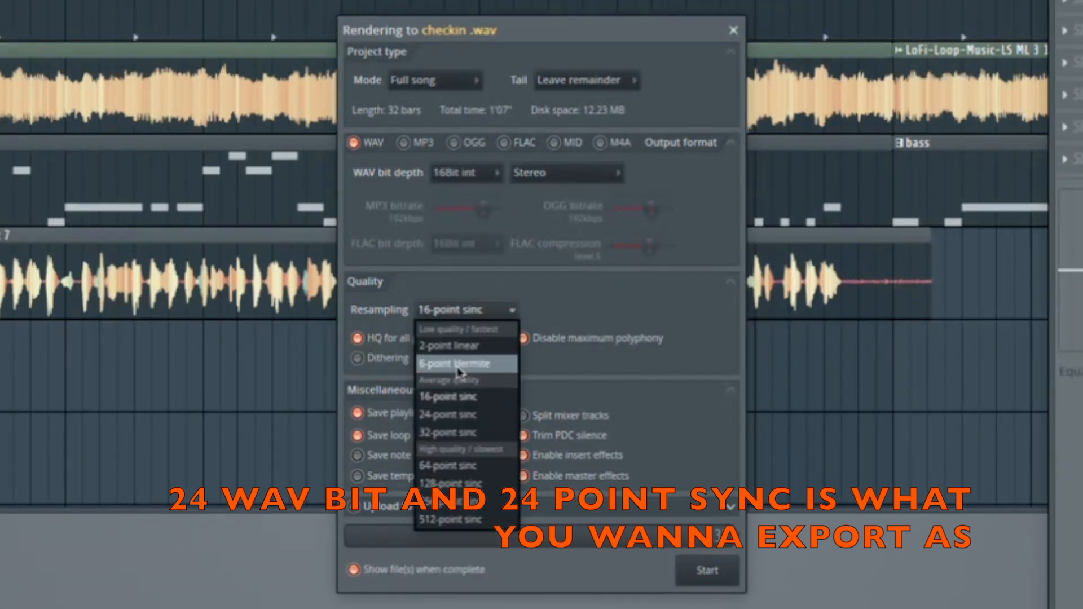
pyautogui.click(447, 413)
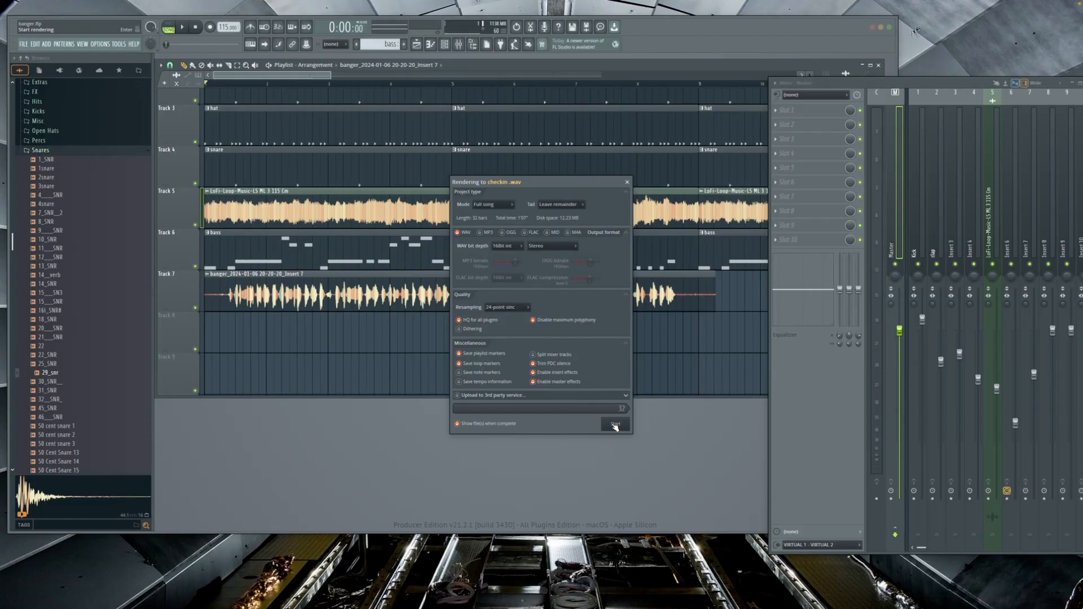
pyautogui.click(615, 425)
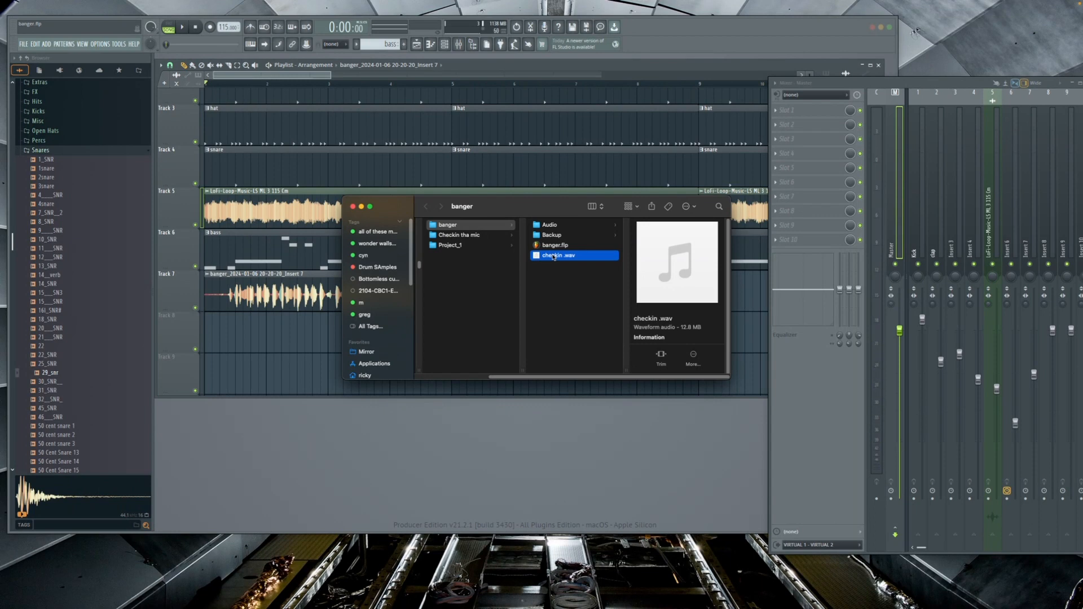
# Bring the rendered checkin.wav from Finder into playlist track 8 and align the clip with the start of bar 1.
pyautogui.moveTo(554, 256); pyautogui.dragTo(382, 366)
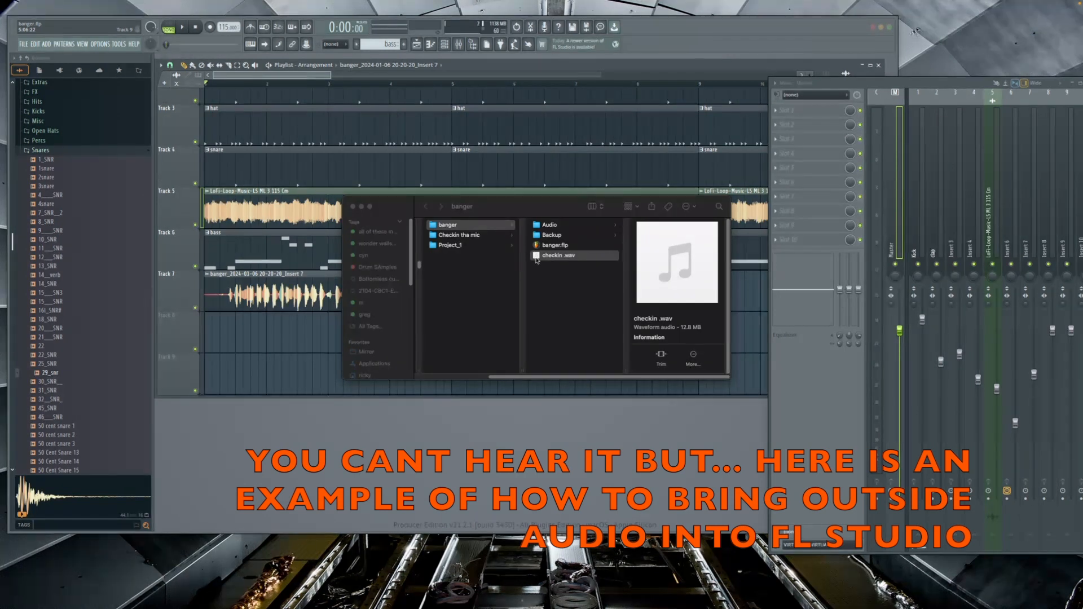
pyautogui.moveTo(541, 257); pyautogui.dragTo(230, 342)
pyautogui.moveTo(381, 219); pyautogui.dragTo(481, 512)
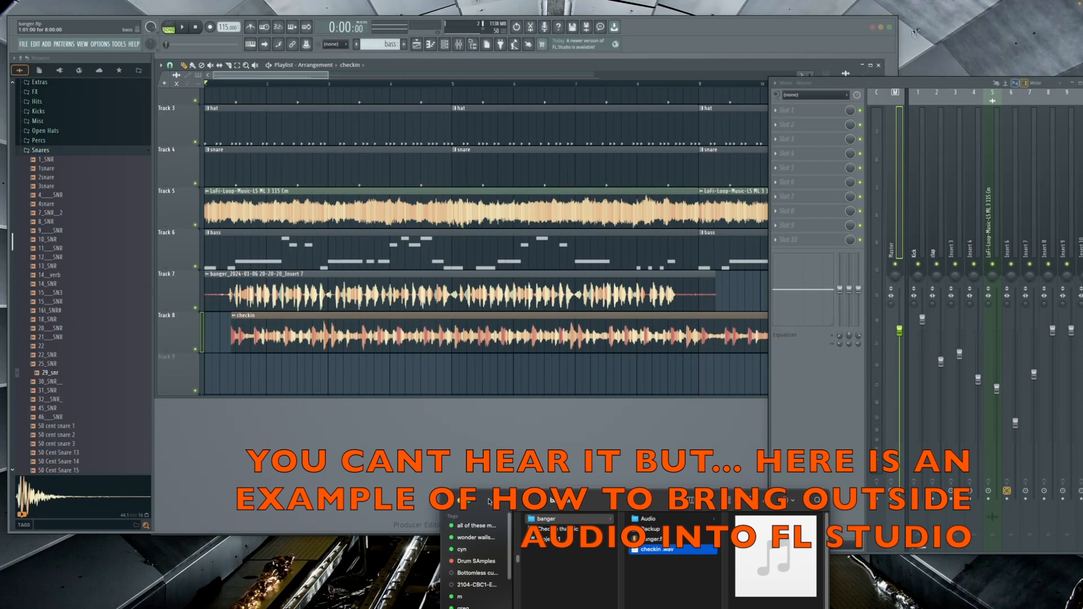
pyautogui.moveTo(436, 326); pyautogui.dragTo(409, 326)
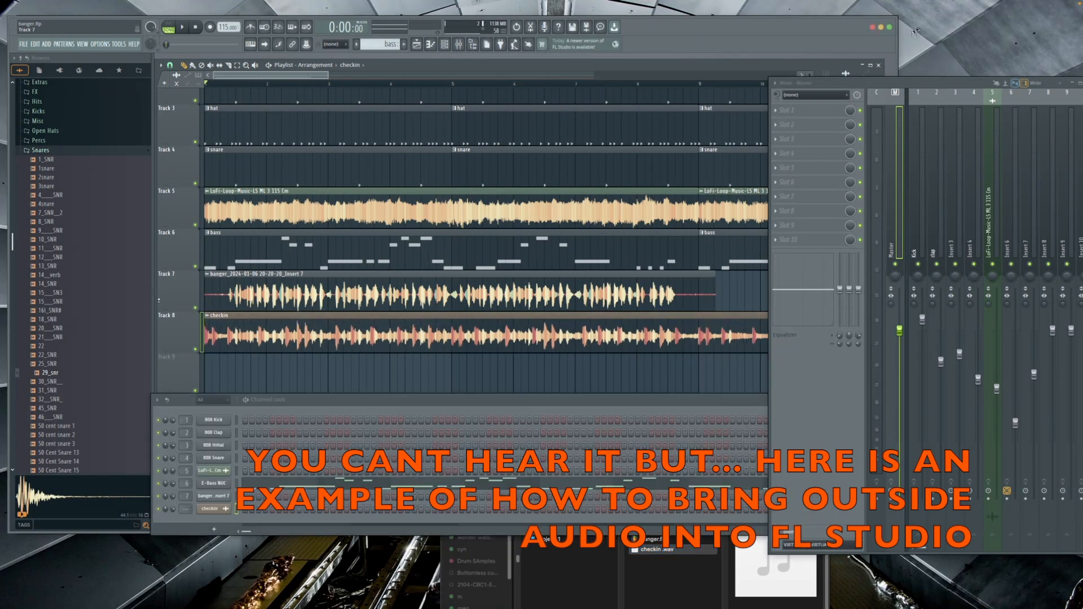
# Solo track 8 and play the imported checkin clip from the start to check the render, stopping playback at the end.
pyautogui.click(195, 308)
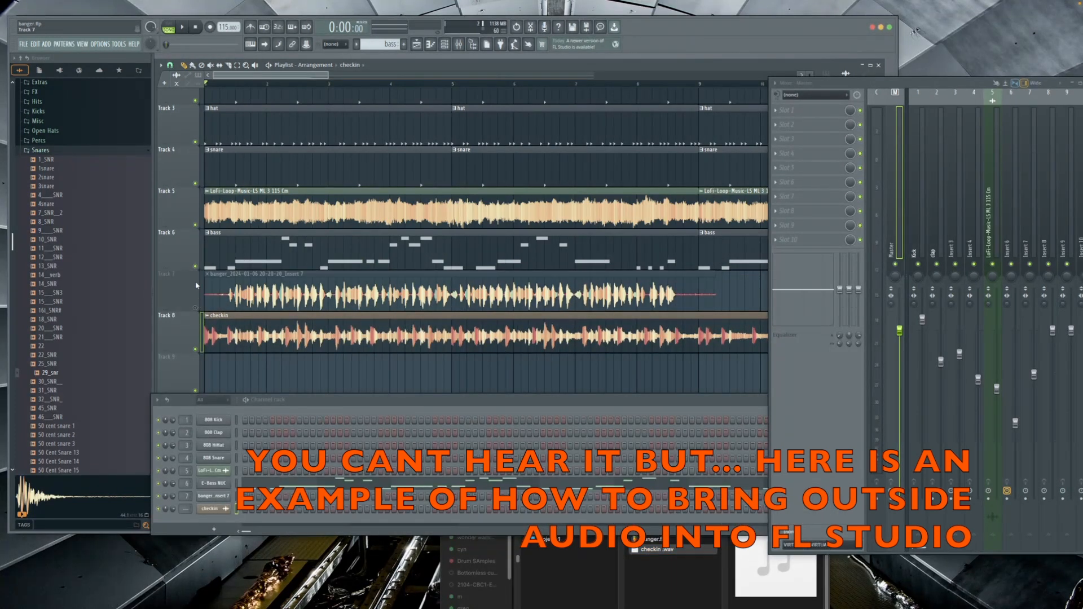
pyautogui.rightClick(195, 349)
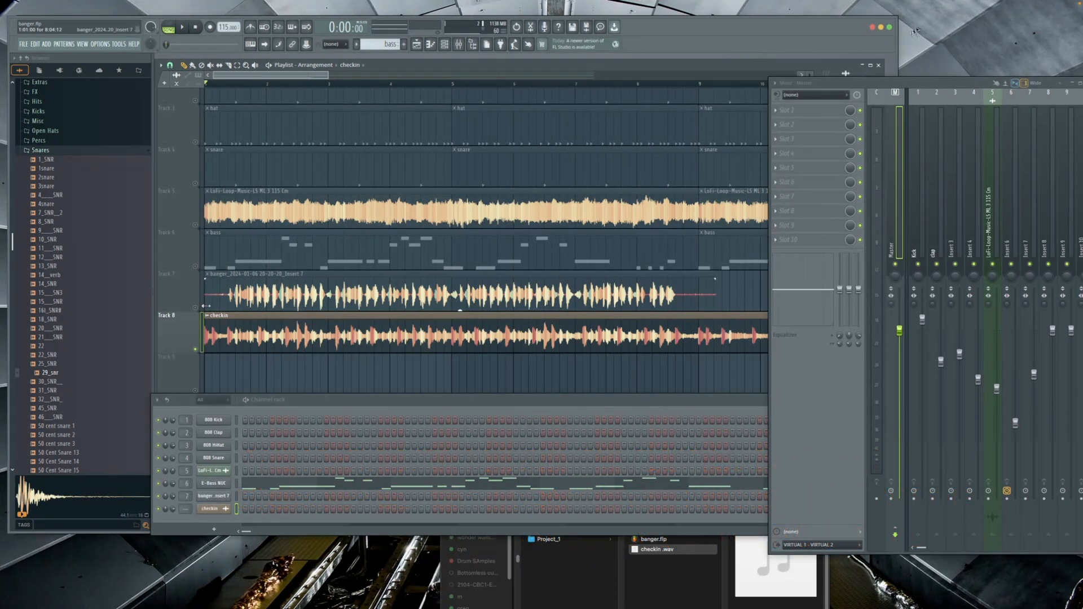
pyautogui.press('space')
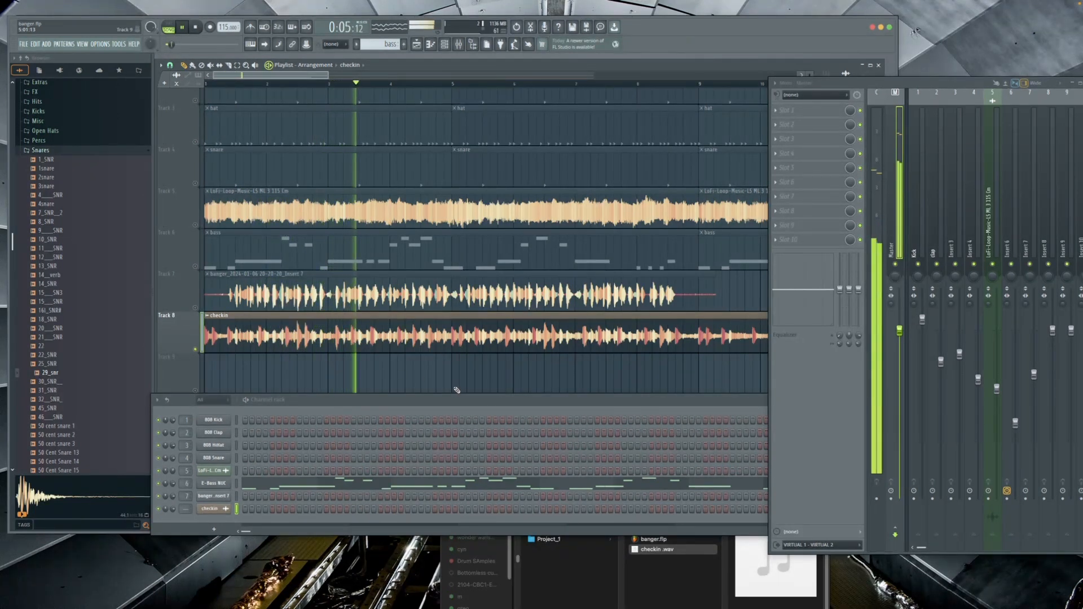
pyautogui.hscroll(4, 202, 369)
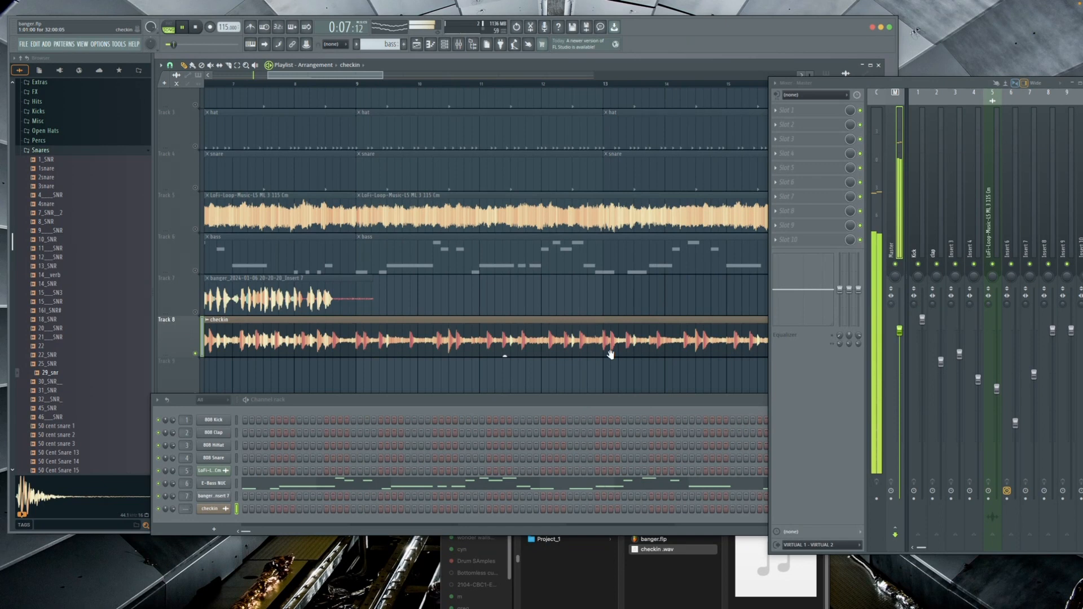
pyautogui.hscroll(2, 371, 322)
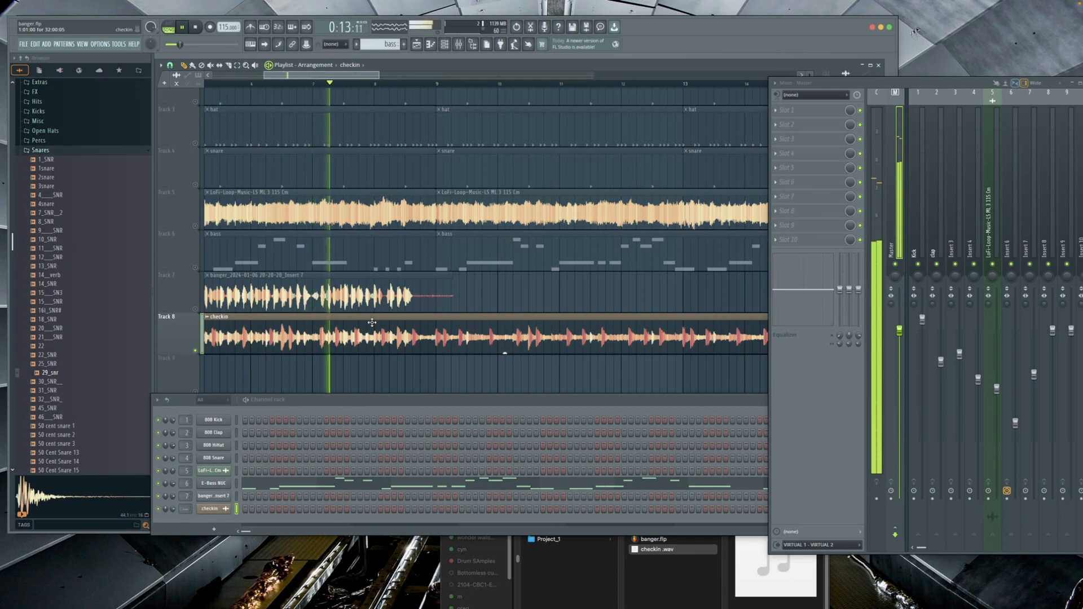
pyautogui.press('space')
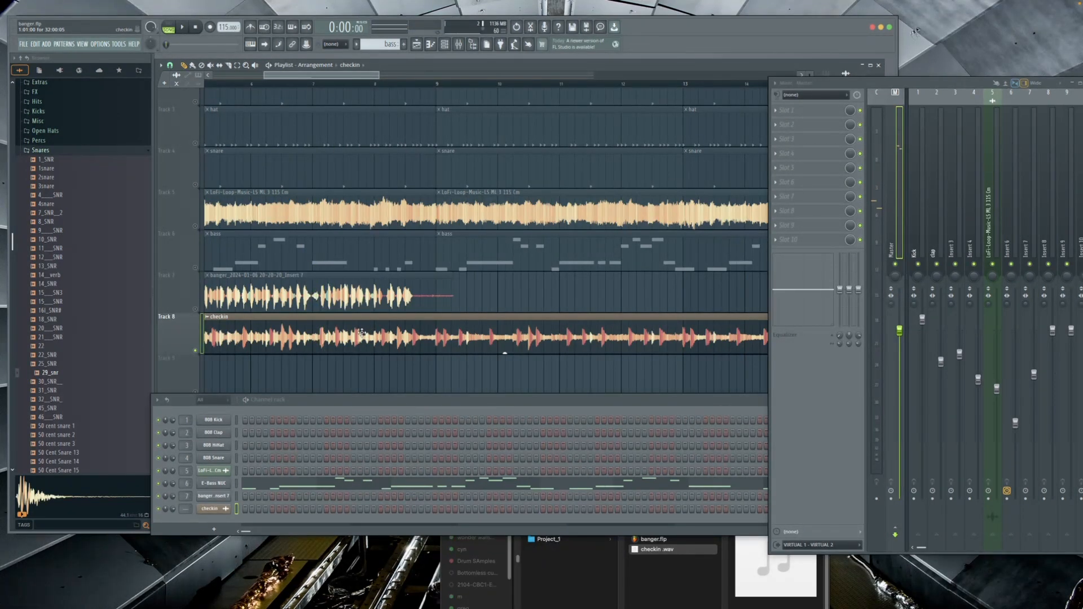